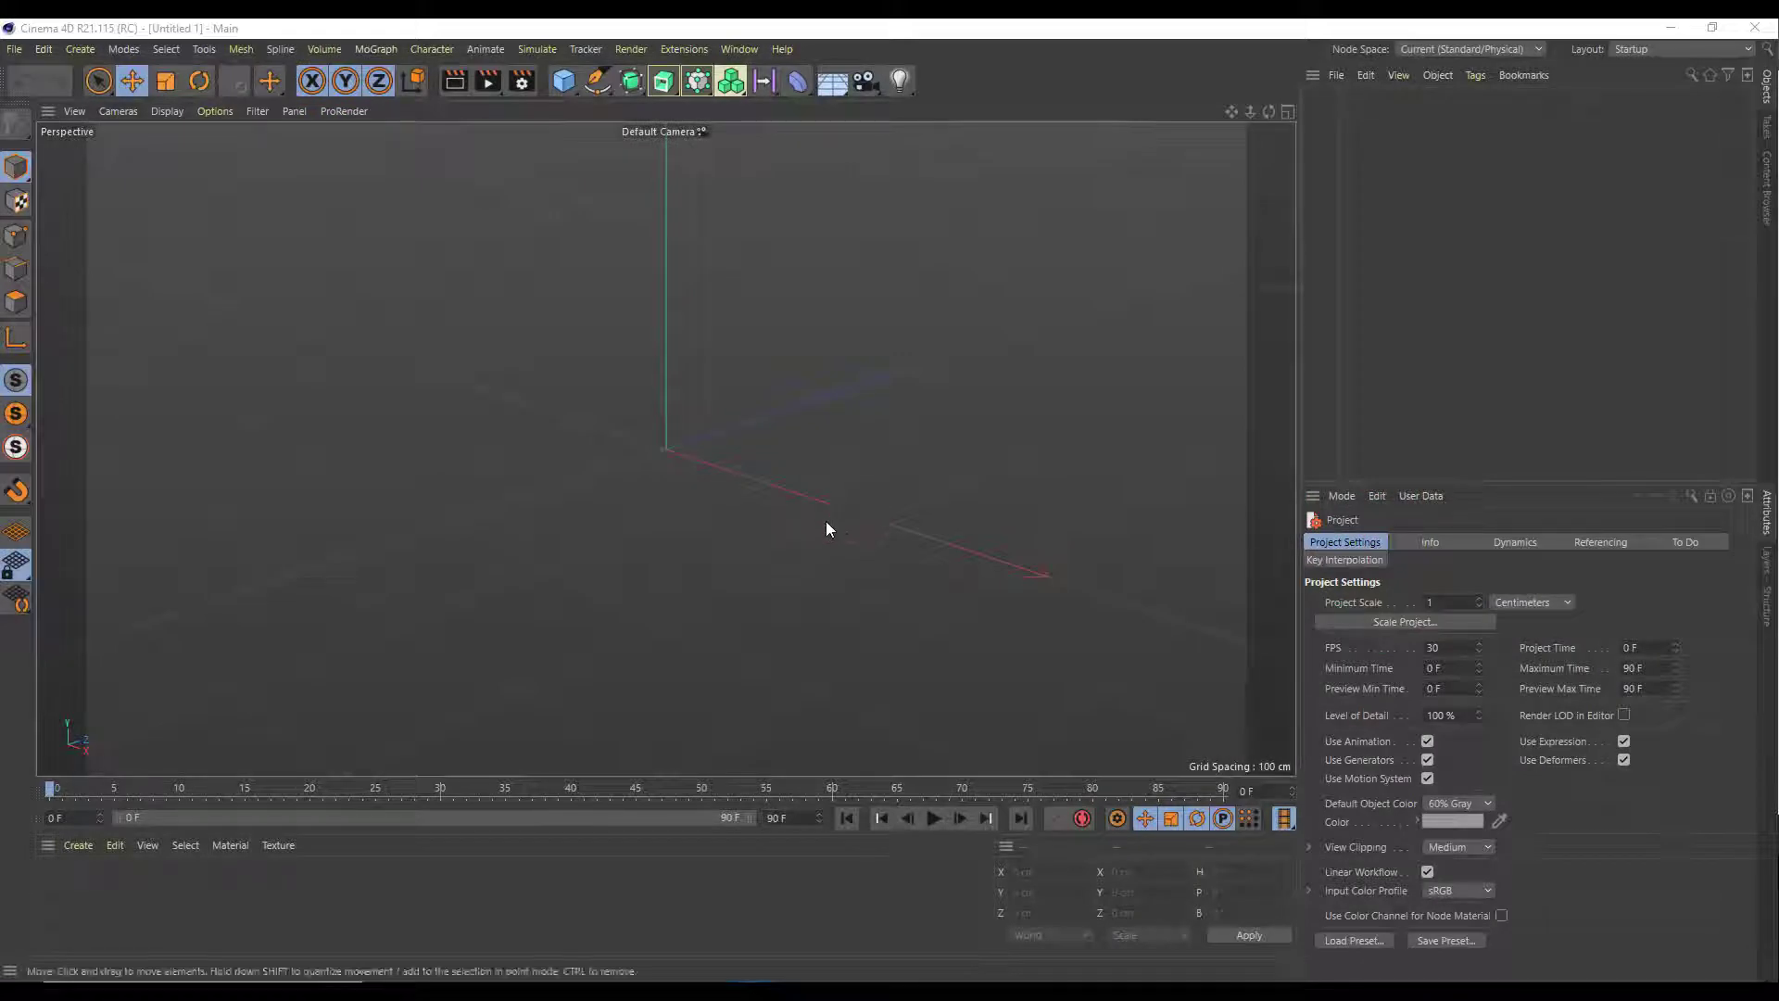
- Orbit the view, maximize the Right side viewport, and pan it toward the lower left
{"action": "left_click_drag", "start_coordinate": [825, 520], "coordinate": [816, 505], "text": "alt"}
{"action": "left_click_drag", "start_coordinate": [815, 575], "coordinate": [774, 396], "text": "alt"}
{"action": "middle_click", "coordinate": [788, 381]}
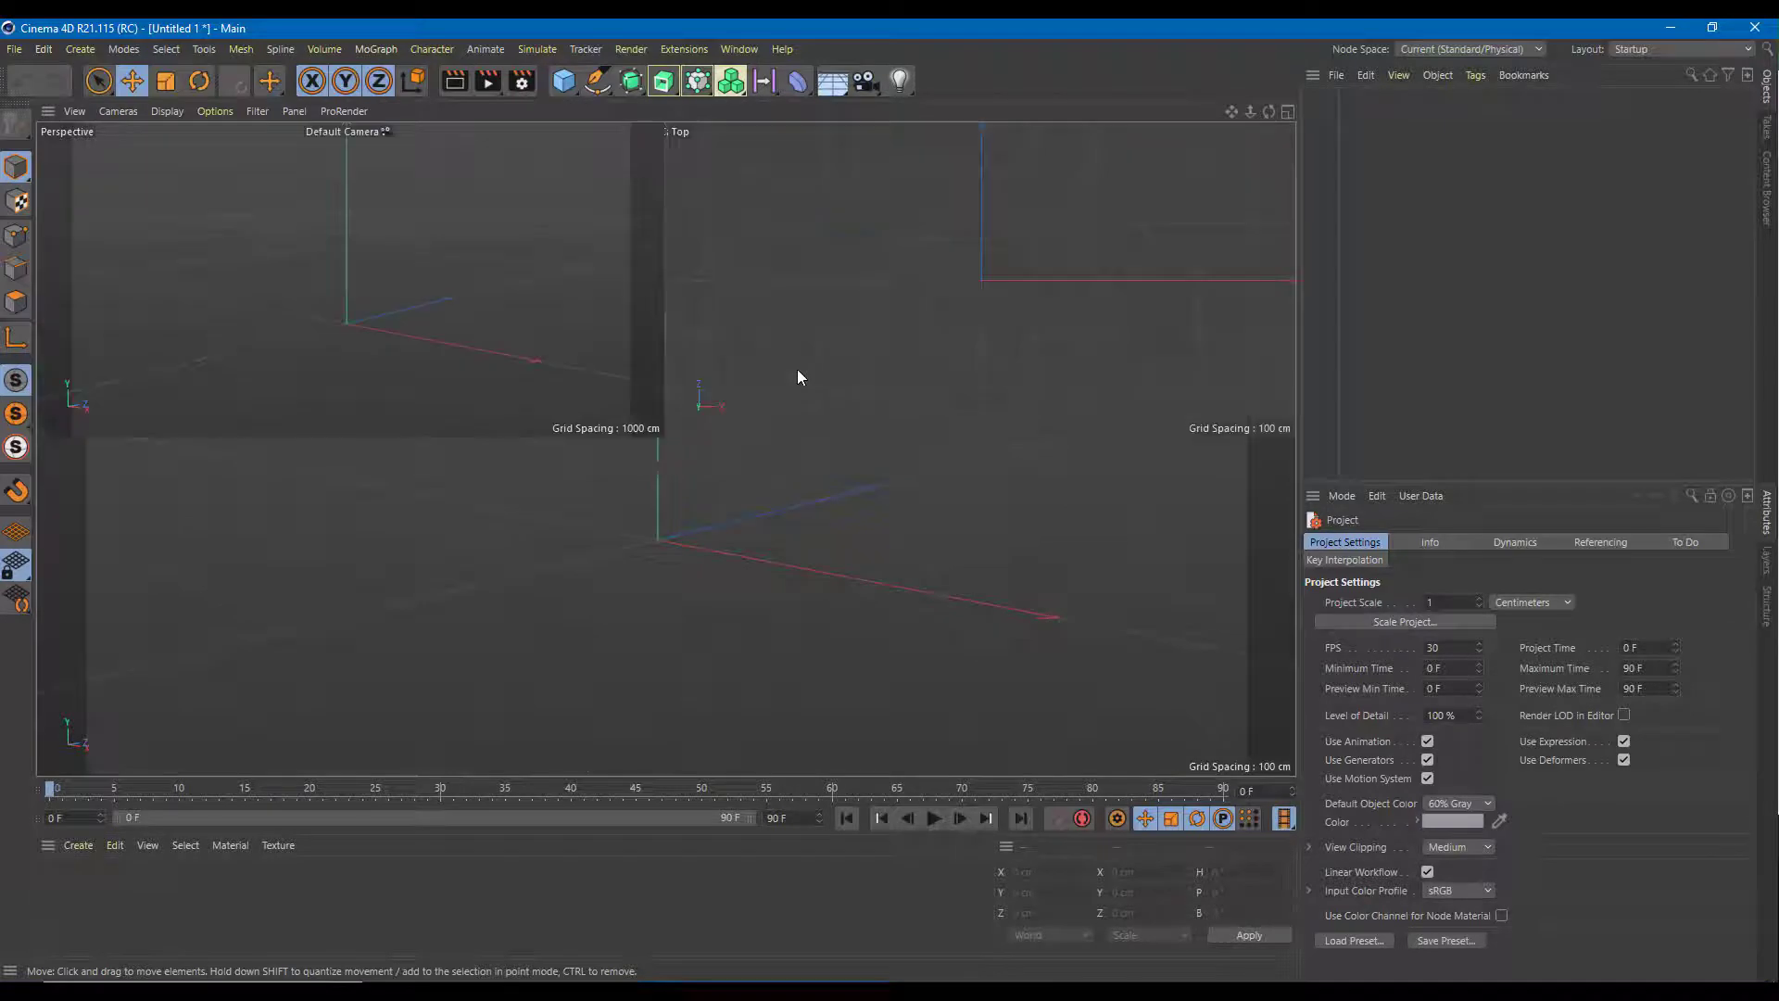
{"action": "middle_click", "coordinate": [480, 588]}
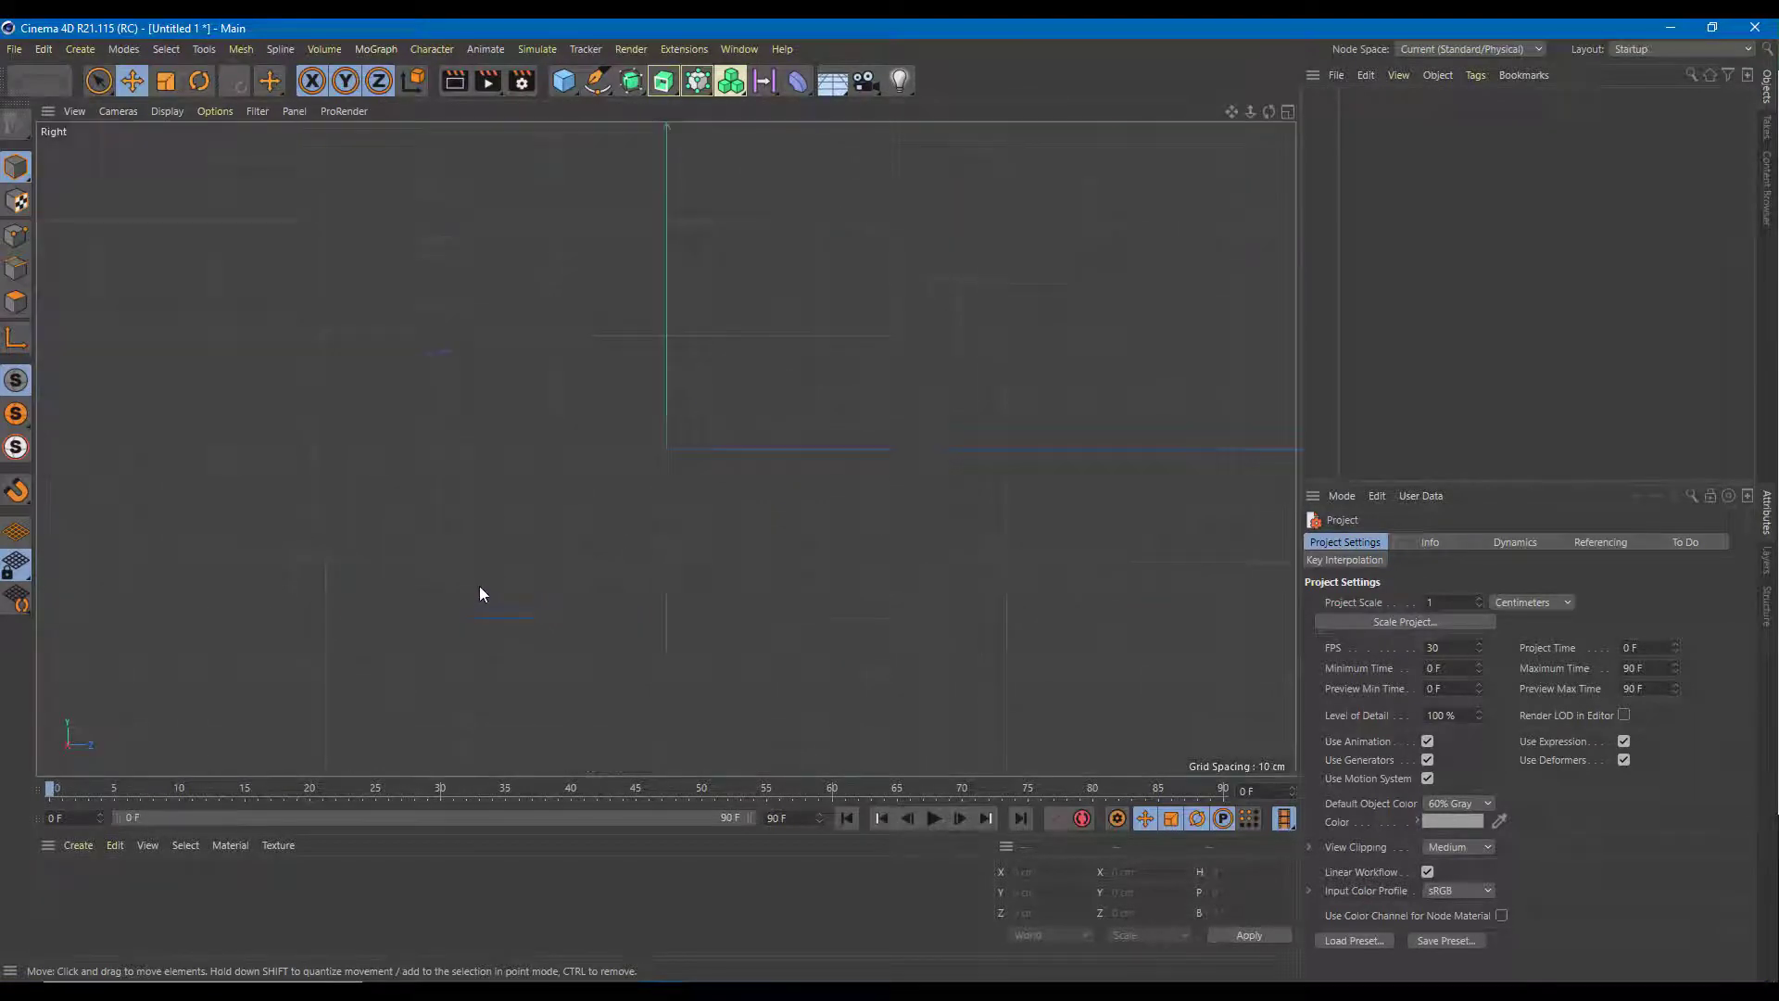
{"action": "middle_click_drag", "start_coordinate": [904, 429], "coordinate": [829, 622], "text": "alt"}
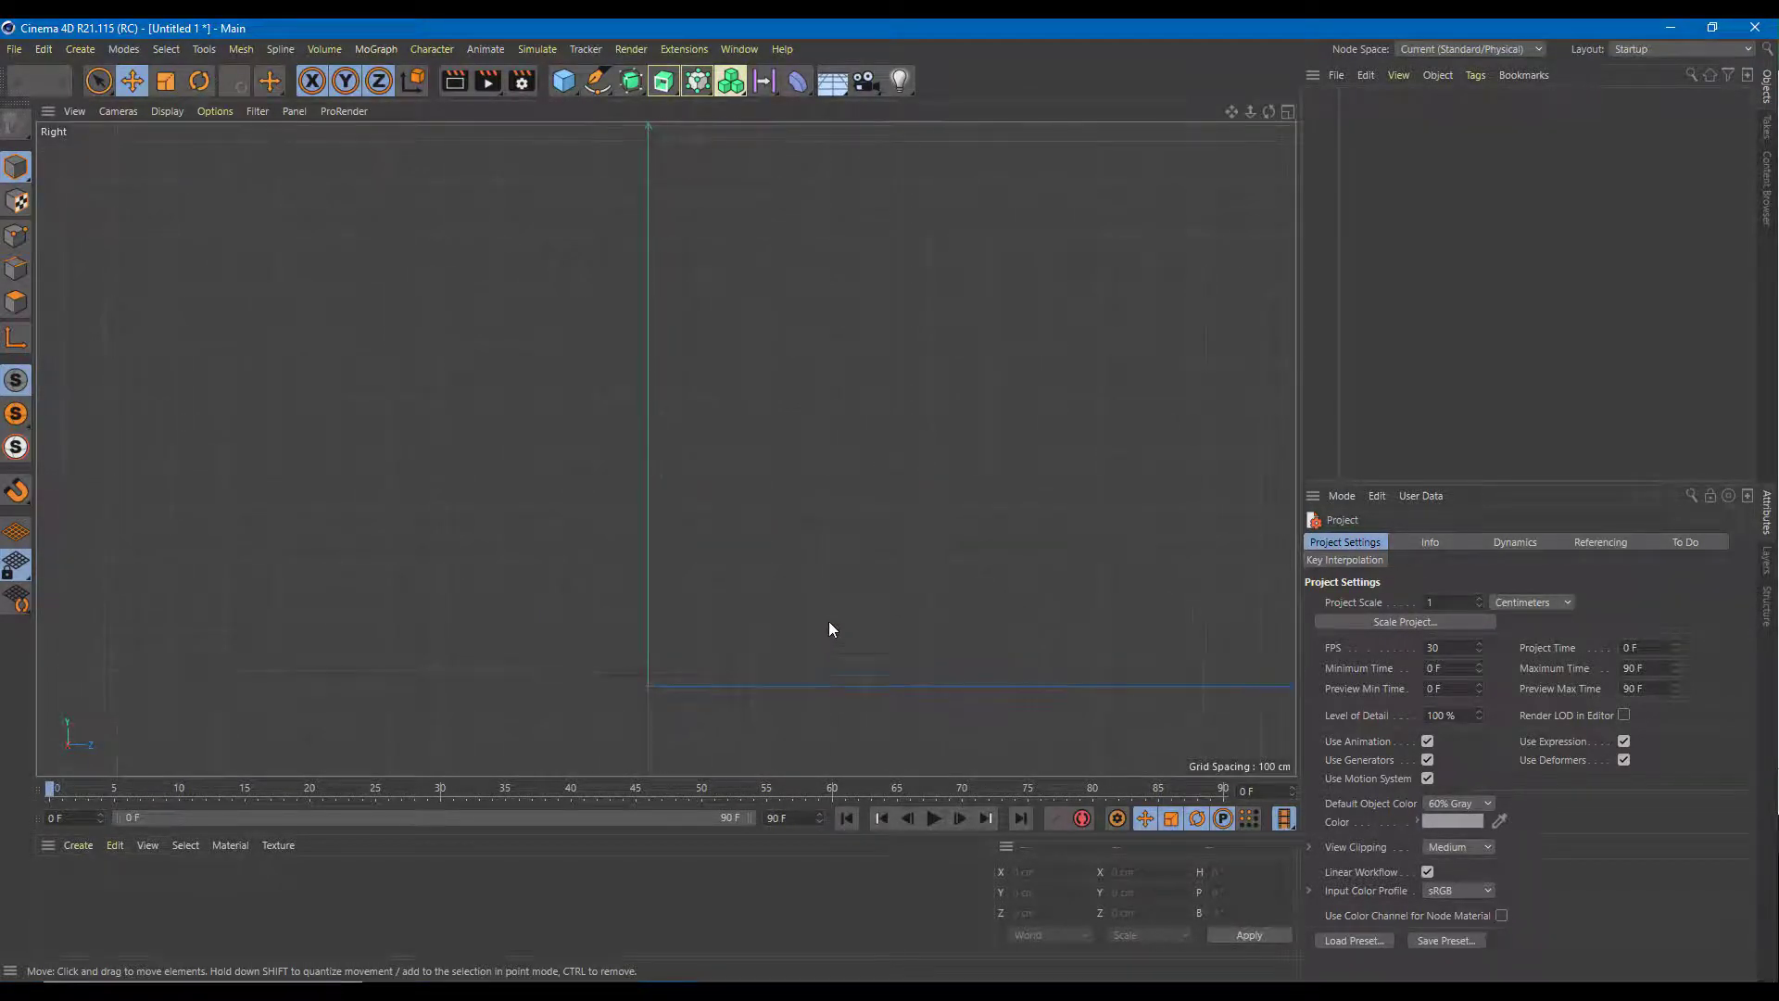
- With the Bezier Spline Pen, trace the outer wall from the origin through the belly and neck to the lip
{"action": "left_click", "coordinate": [599, 83]}
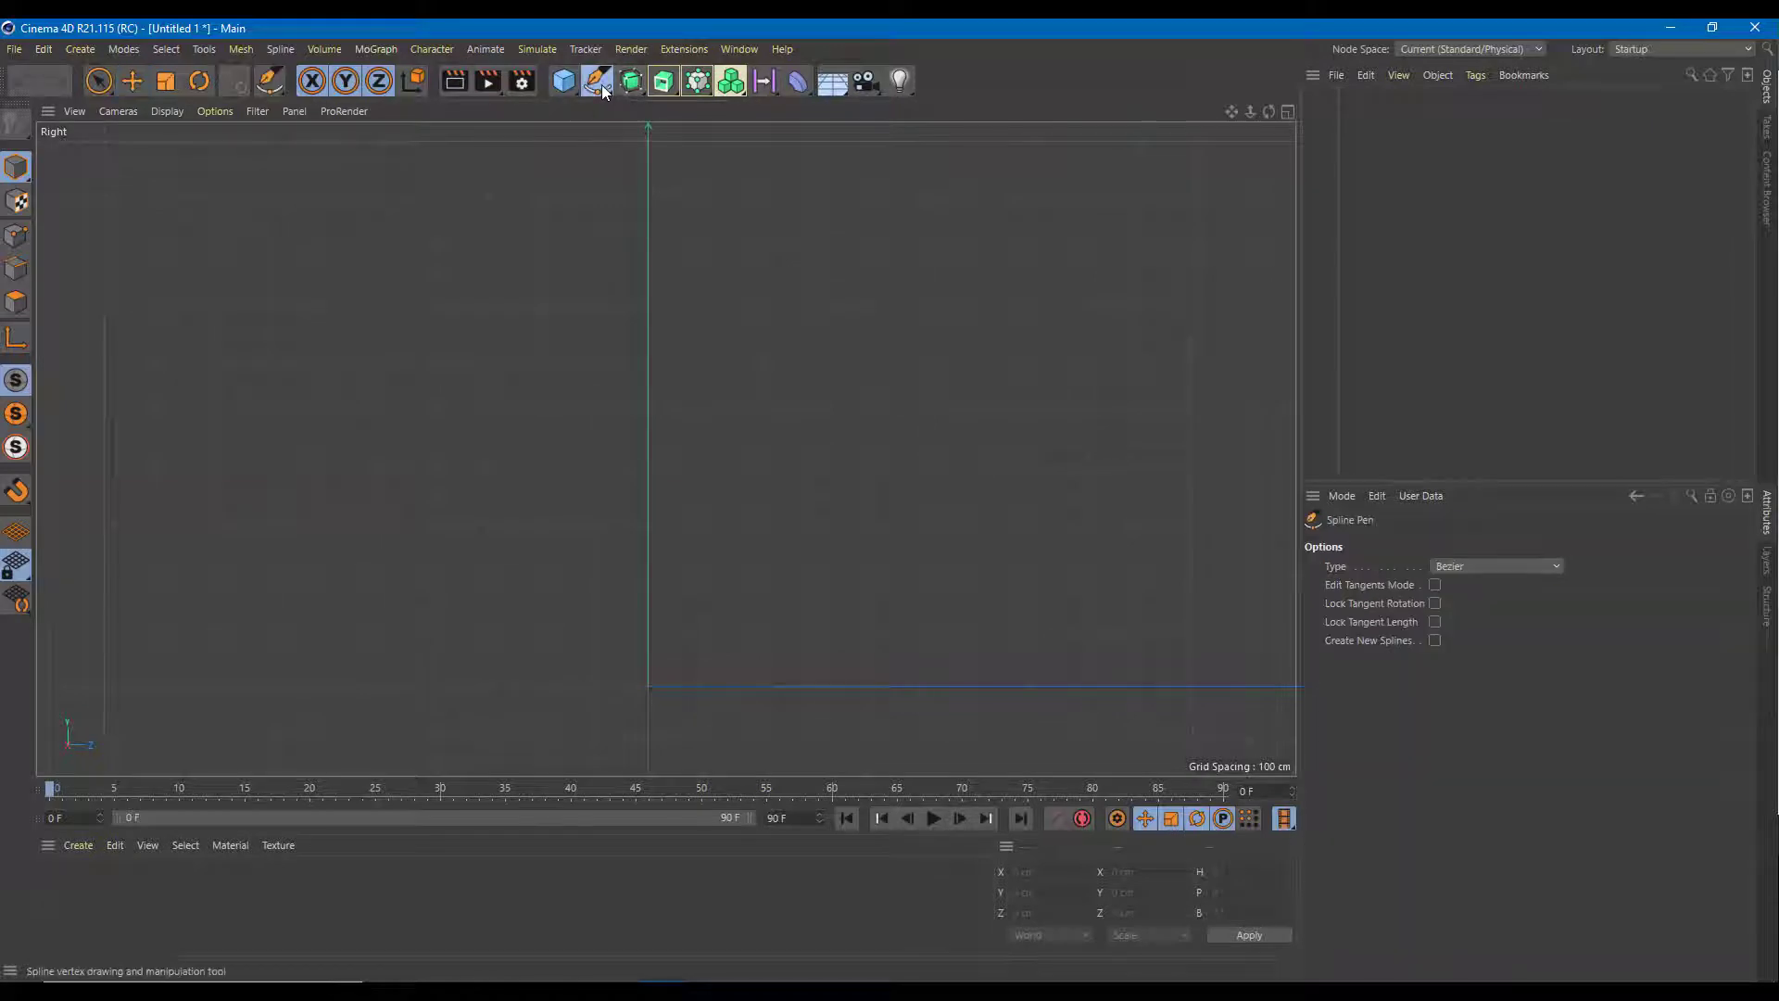
{"action": "left_click", "coordinate": [599, 82]}
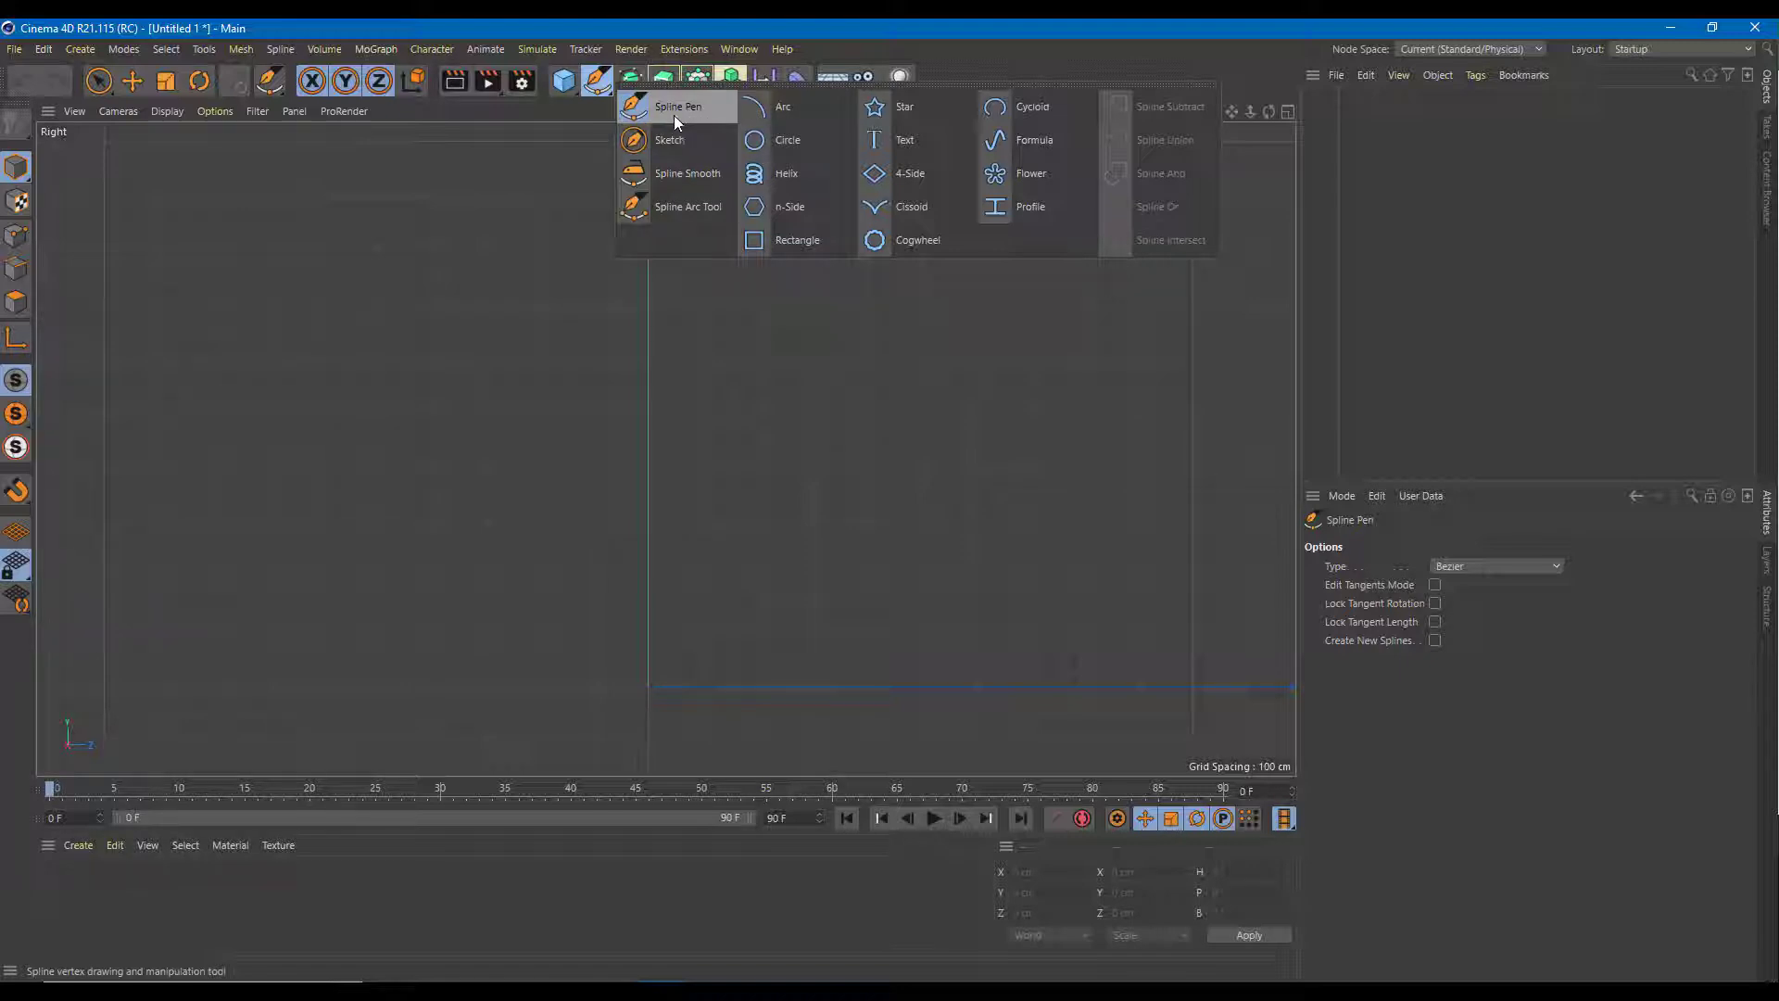
{"action": "left_click", "coordinate": [677, 114]}
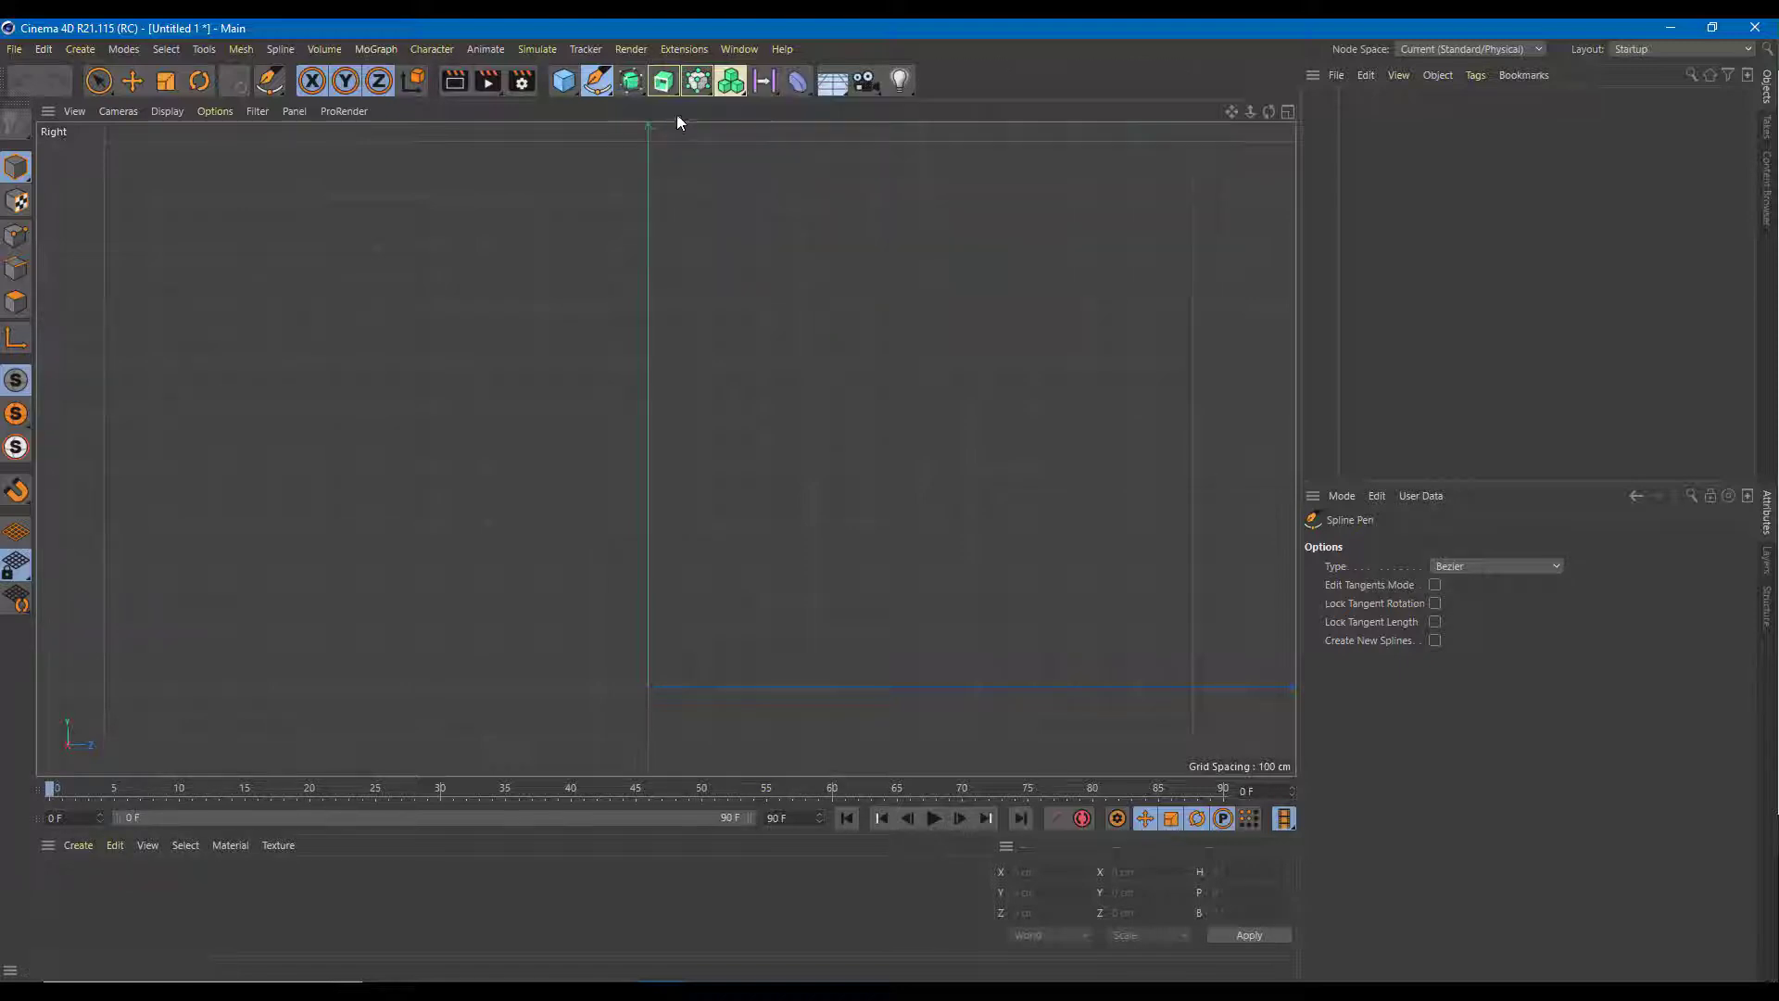
{"action": "left_click", "coordinate": [647, 686]}
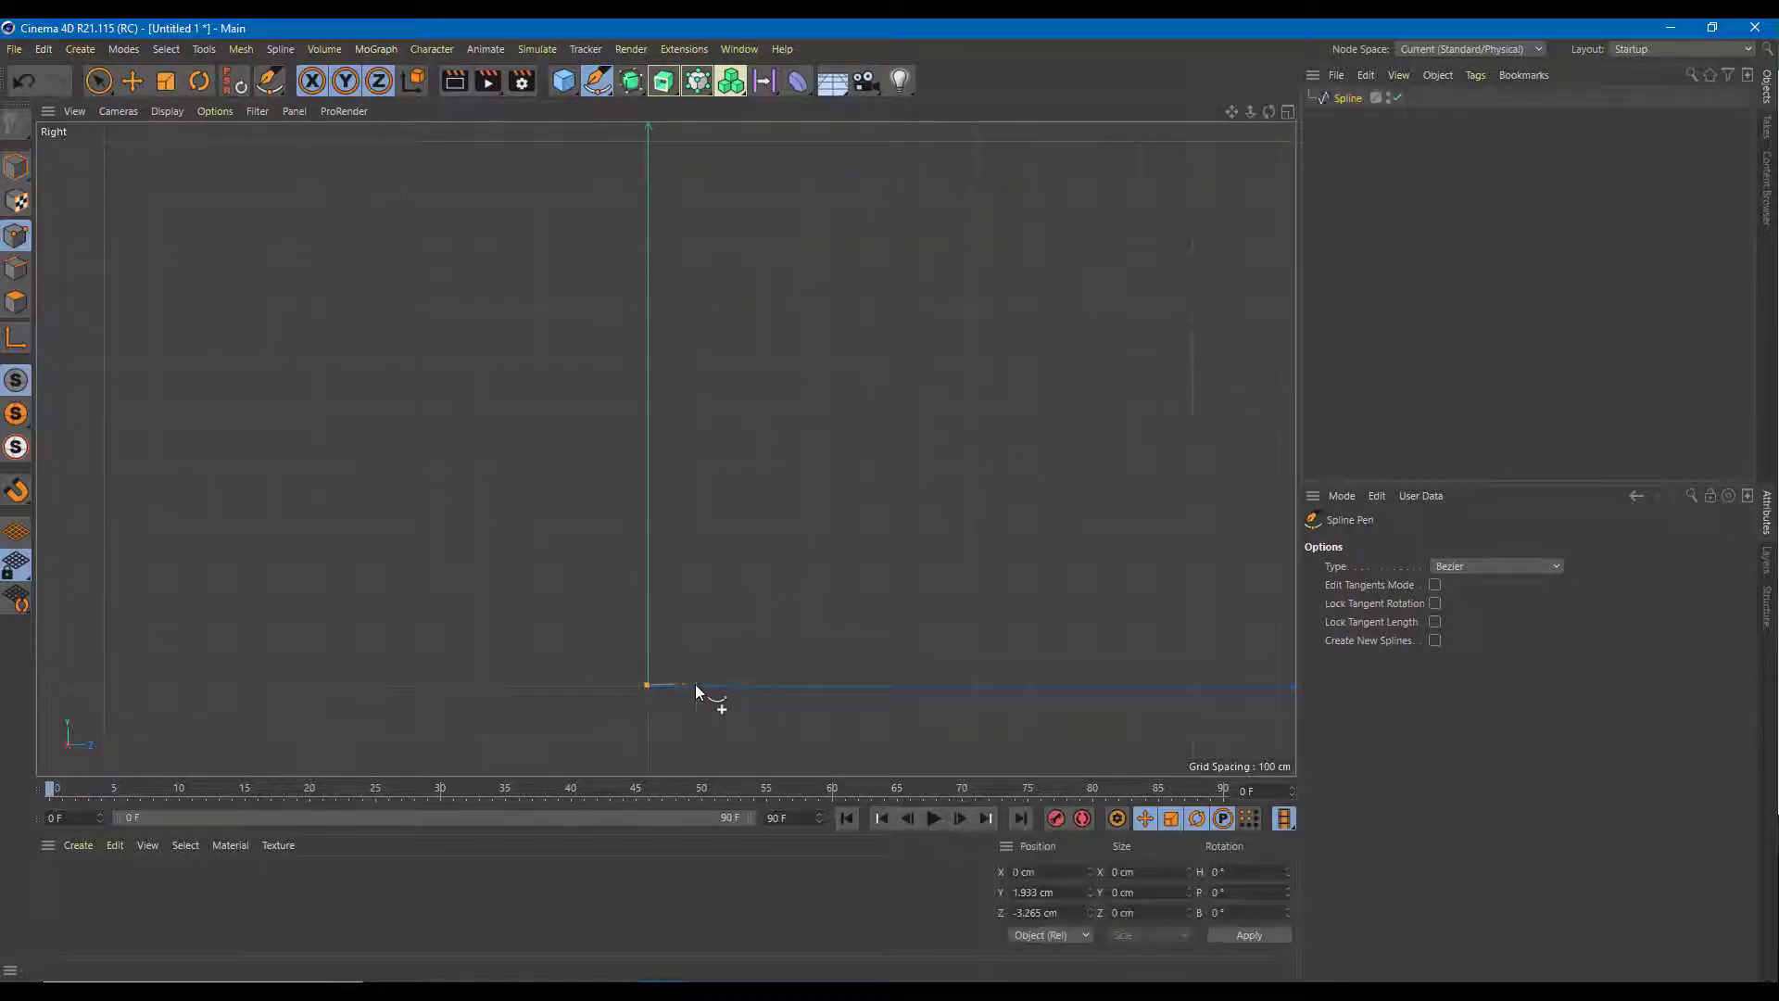
{"action": "left_click", "coordinate": [756, 686]}
{"action": "left_click_drag", "start_coordinate": [816, 563], "coordinate": [816, 505]}
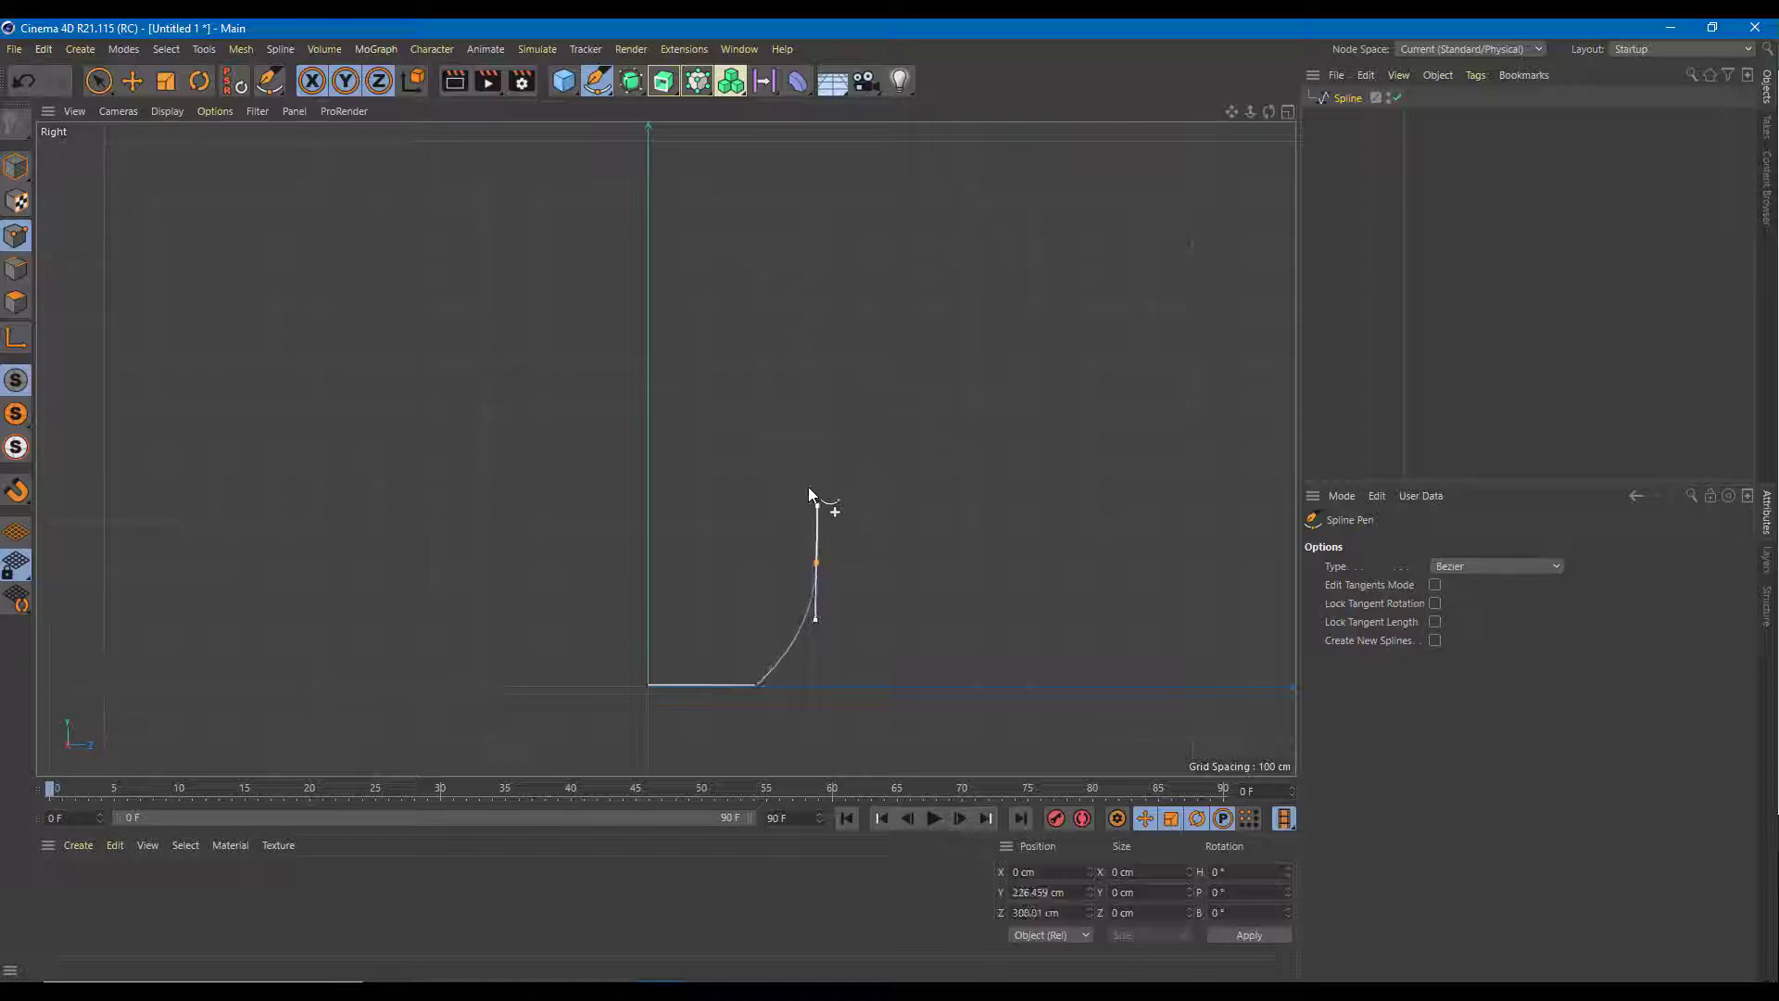
{"action": "left_click", "coordinate": [746, 422]}
{"action": "key", "text": "ctrl+z"}
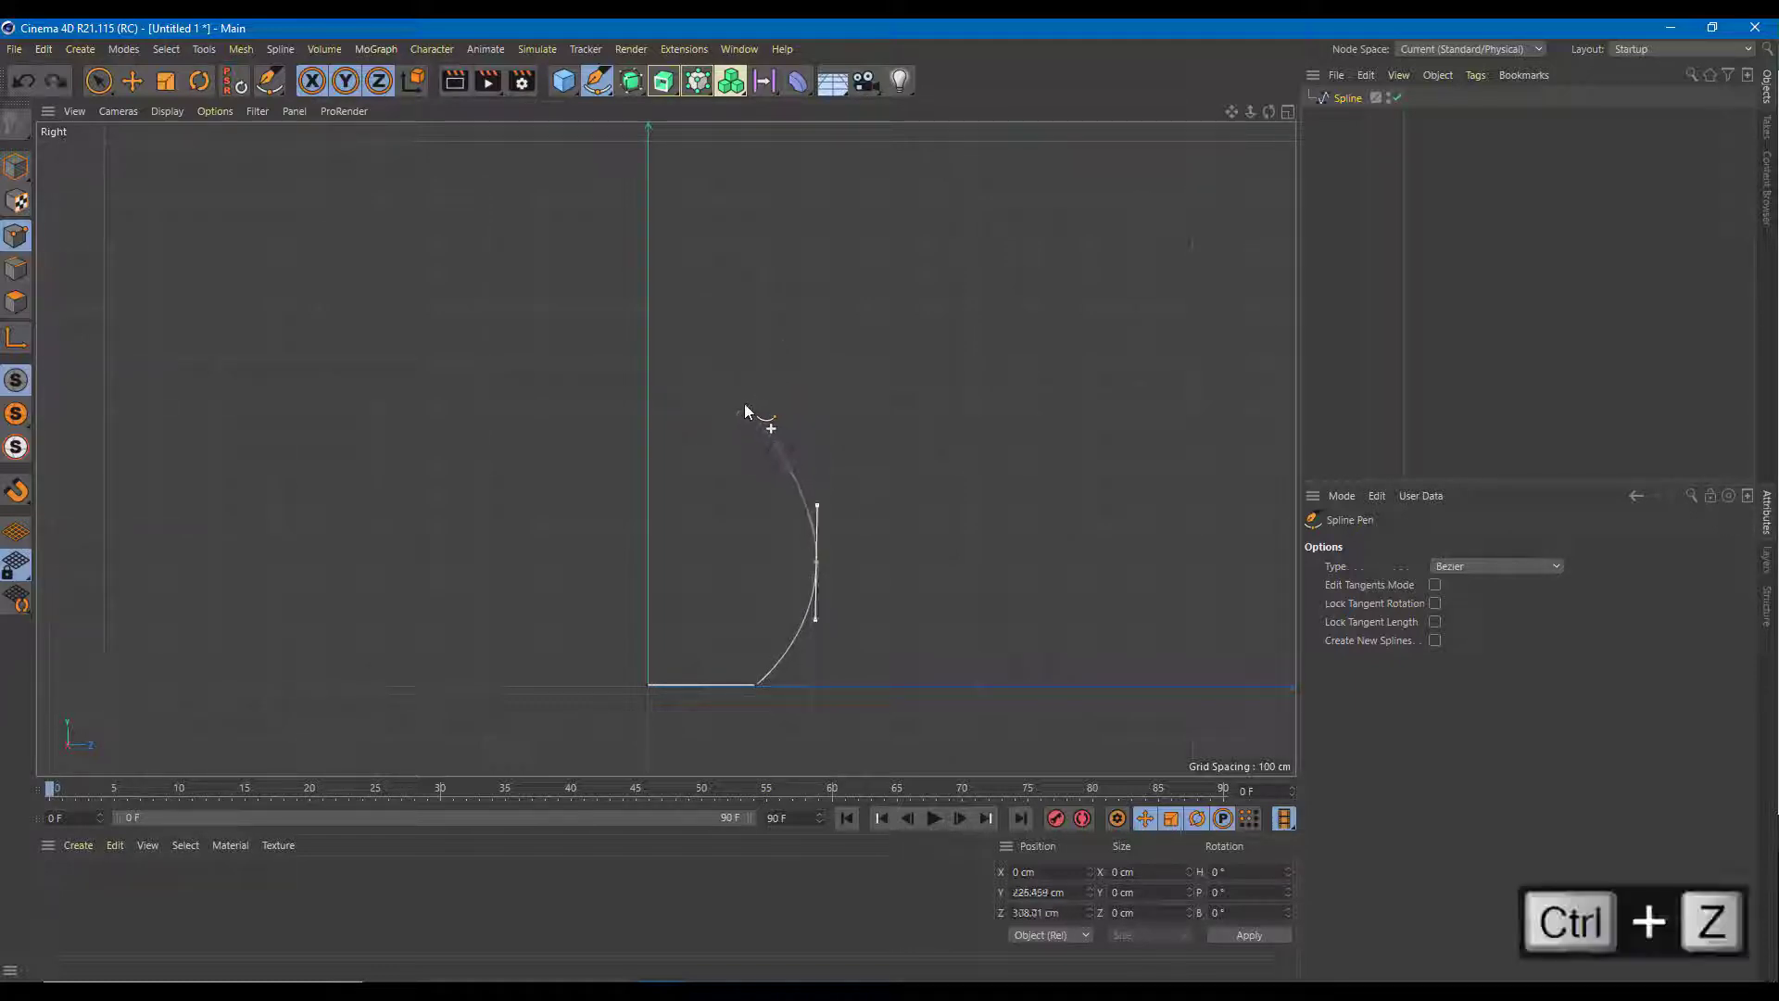
{"action": "left_click_drag", "start_coordinate": [745, 398], "coordinate": [745, 366]}
{"action": "left_click", "coordinate": [805, 332]}
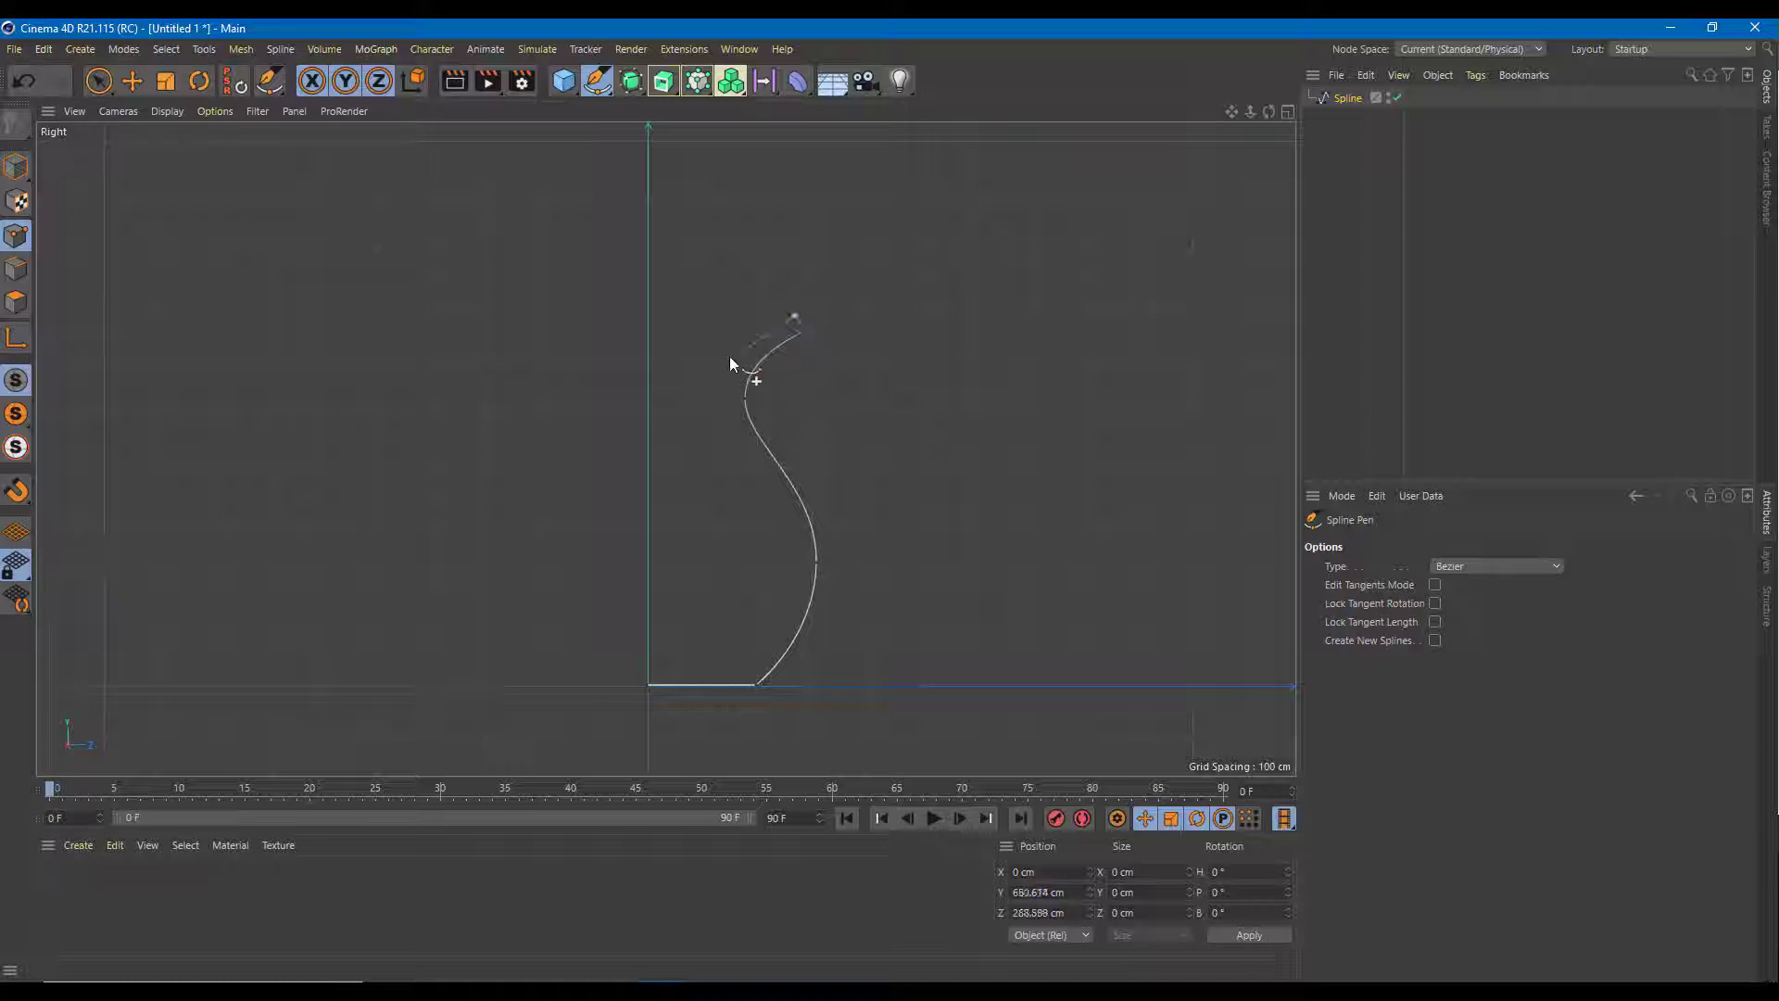
- Trace the inner wall from below the lip back down to the axis and finish the spline
{"action": "left_click_drag", "start_coordinate": [733, 376], "coordinate": [734, 404]}
{"action": "left_click_drag", "start_coordinate": [792, 535], "coordinate": [829, 633]}
{"action": "key", "text": "ctrl+z"}
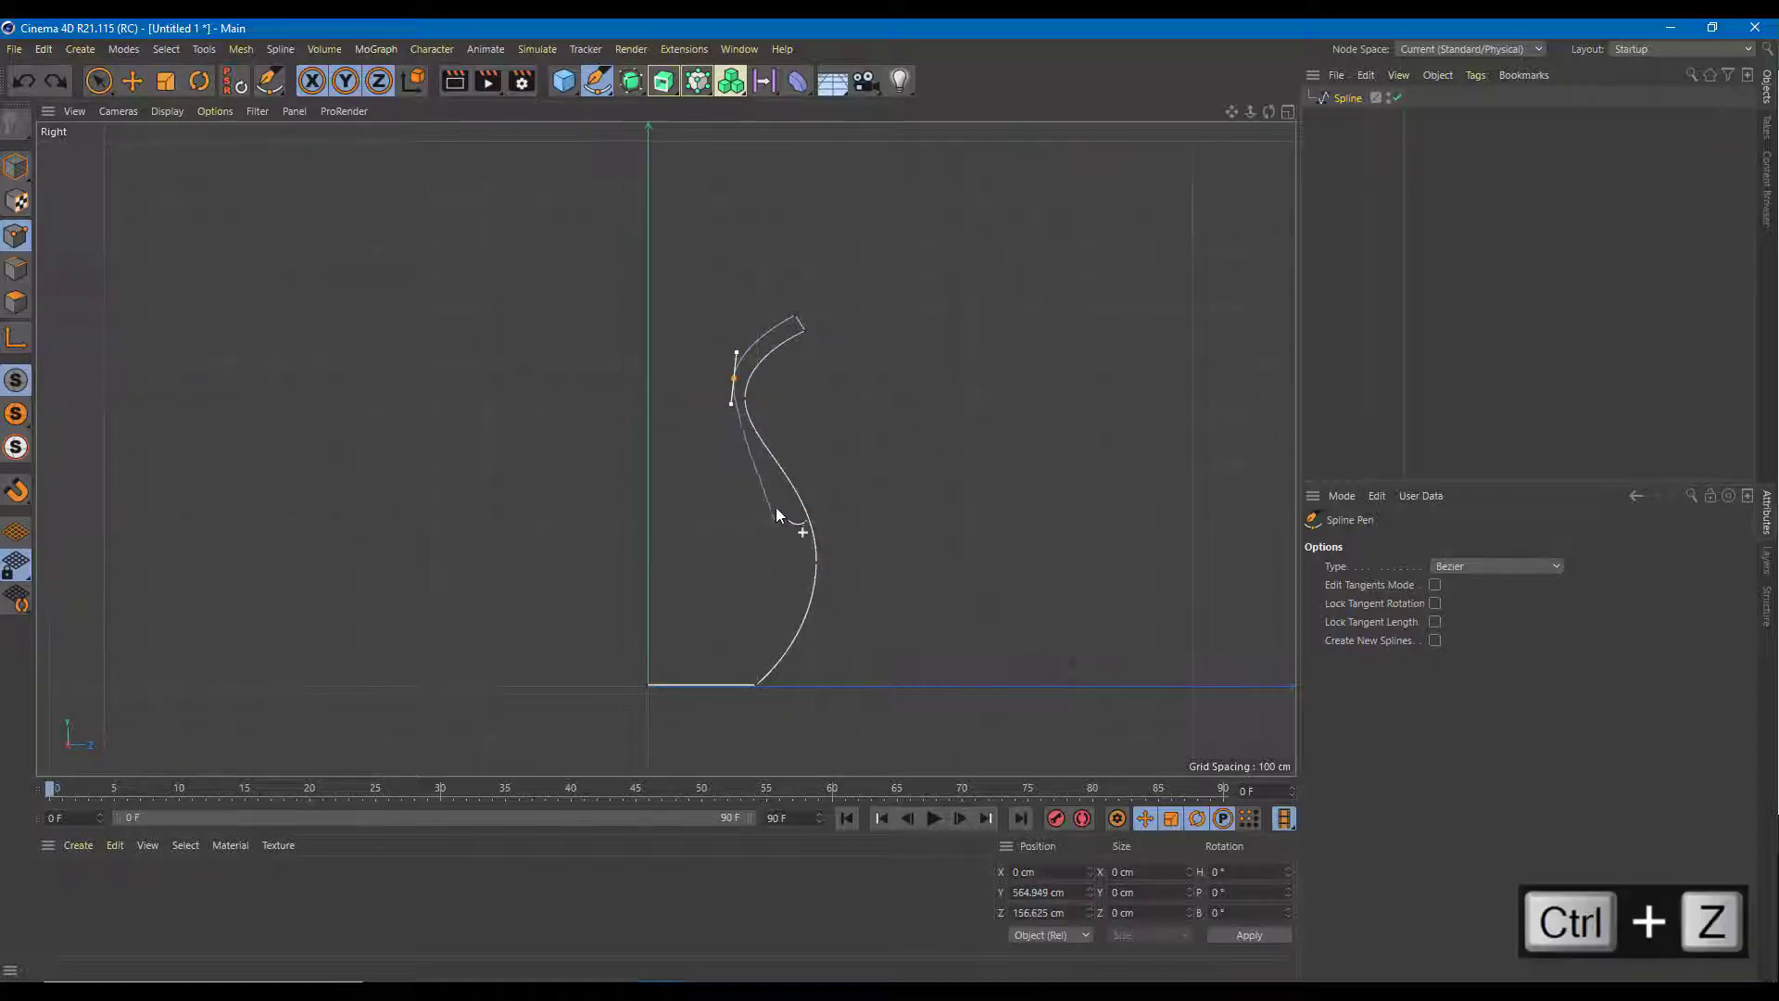
{"action": "left_click", "coordinate": [733, 426]}
{"action": "left_click_drag", "start_coordinate": [794, 566], "coordinate": [649, 669]}
{"action": "left_click", "coordinate": [648, 668]}
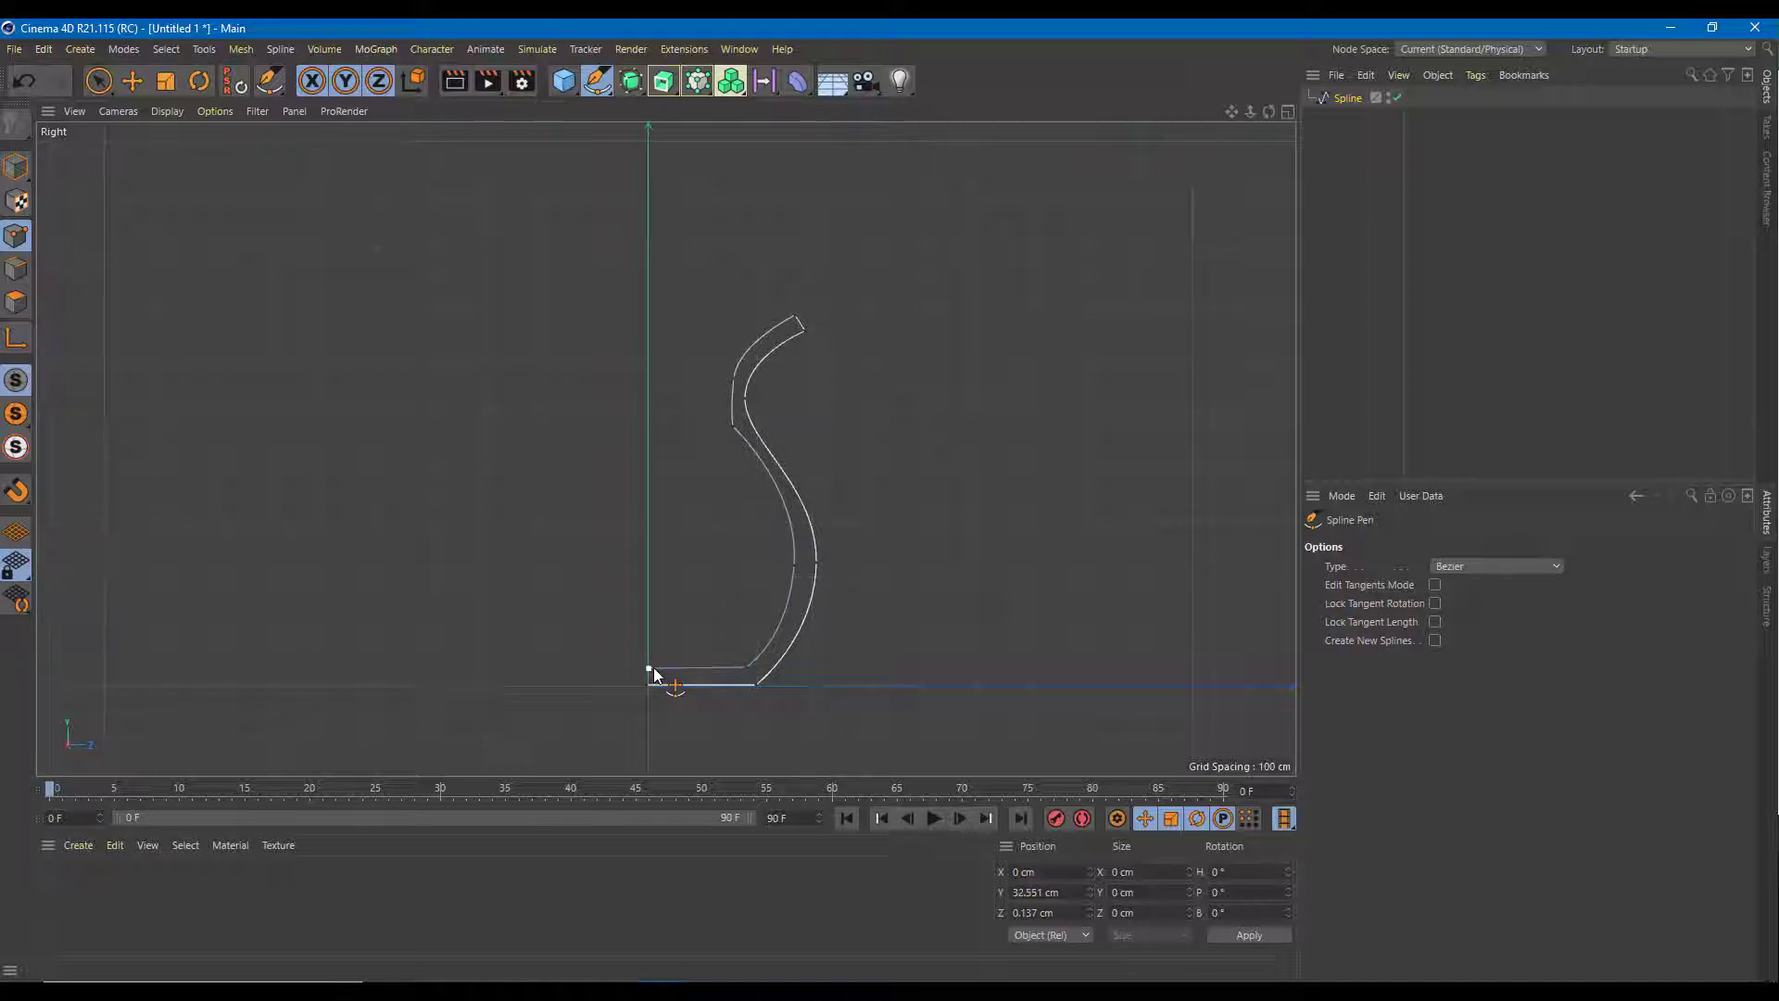
{"action": "key", "text": "space"}
- Deselect the points, maximize the Perspective view, and select the Spline in Model mode
{"action": "scroll", "coordinate": [912, 290], "scroll_direction": "down", "scroll_amount": 3}
{"action": "scroll", "coordinate": [933, 330], "scroll_direction": "down", "scroll_amount": 1}
{"action": "scroll", "coordinate": [862, 444], "scroll_direction": "up", "scroll_amount": 4}
{"action": "scroll", "coordinate": [863, 445], "scroll_direction": "up", "scroll_amount": 3}
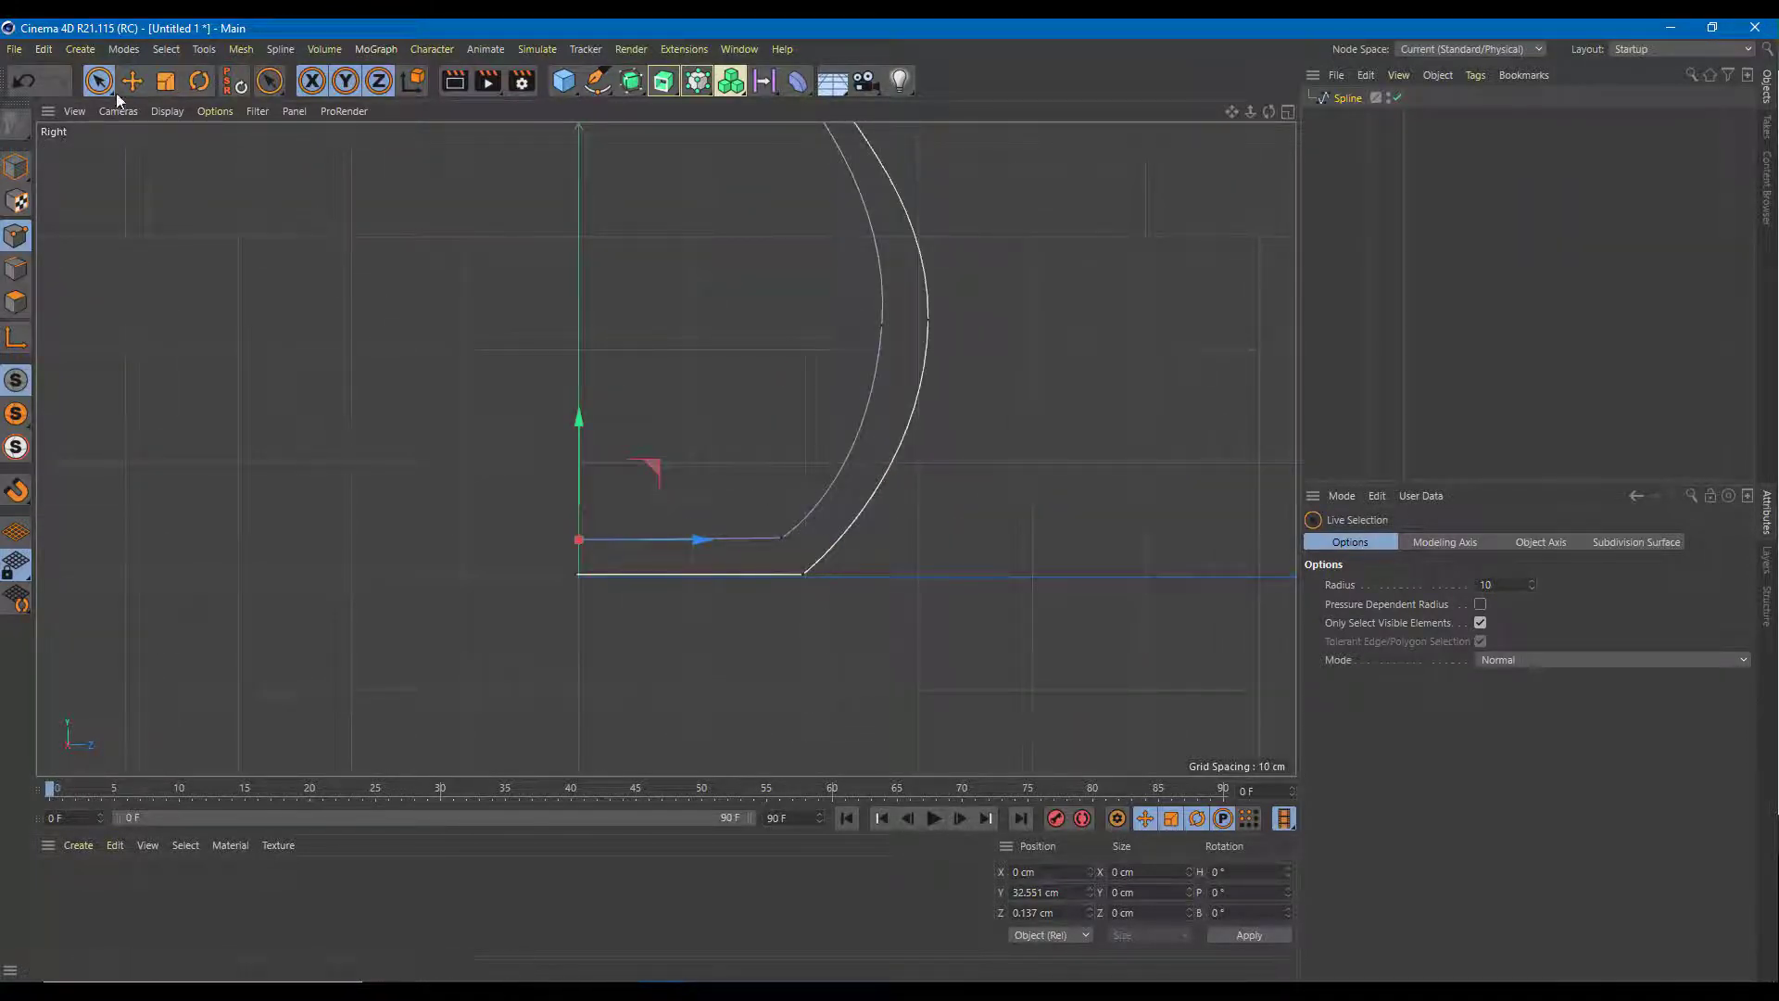
{"action": "left_click", "coordinate": [271, 250]}
{"action": "middle_click", "coordinate": [272, 250]}
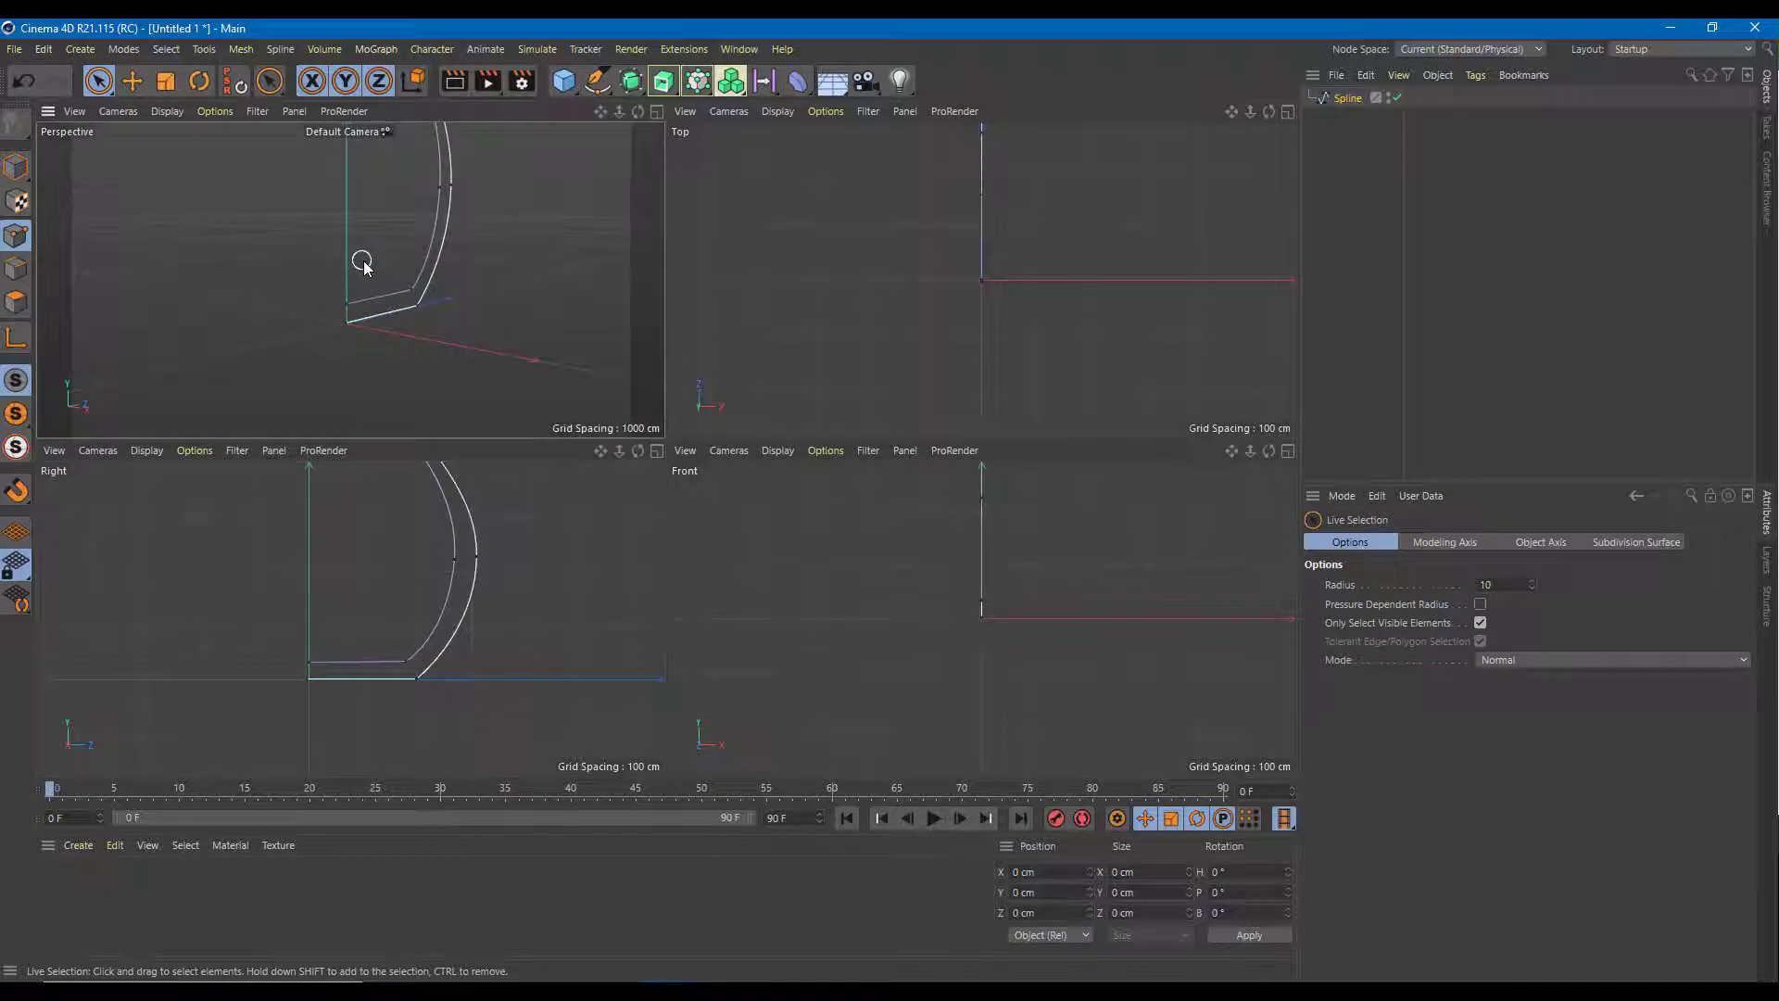
{"action": "middle_click", "coordinate": [363, 265]}
{"action": "left_click_drag", "start_coordinate": [615, 349], "coordinate": [491, 530], "text": "alt"}
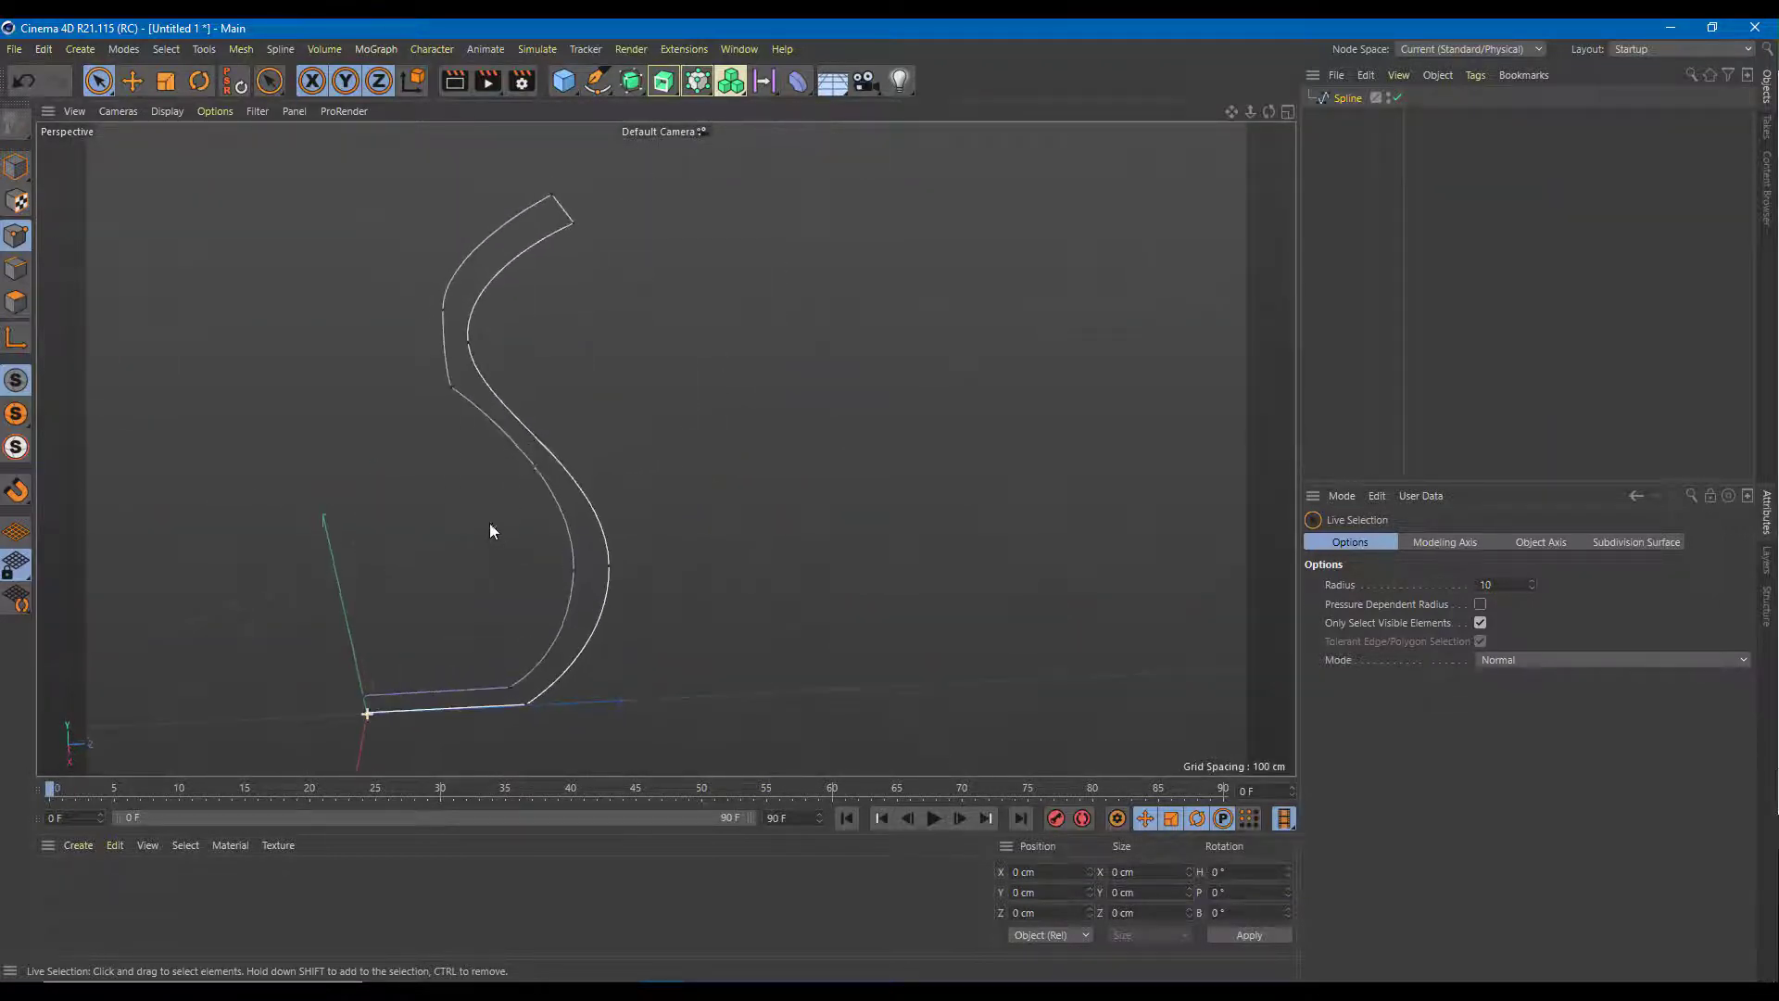
{"action": "left_click", "coordinate": [1347, 98]}
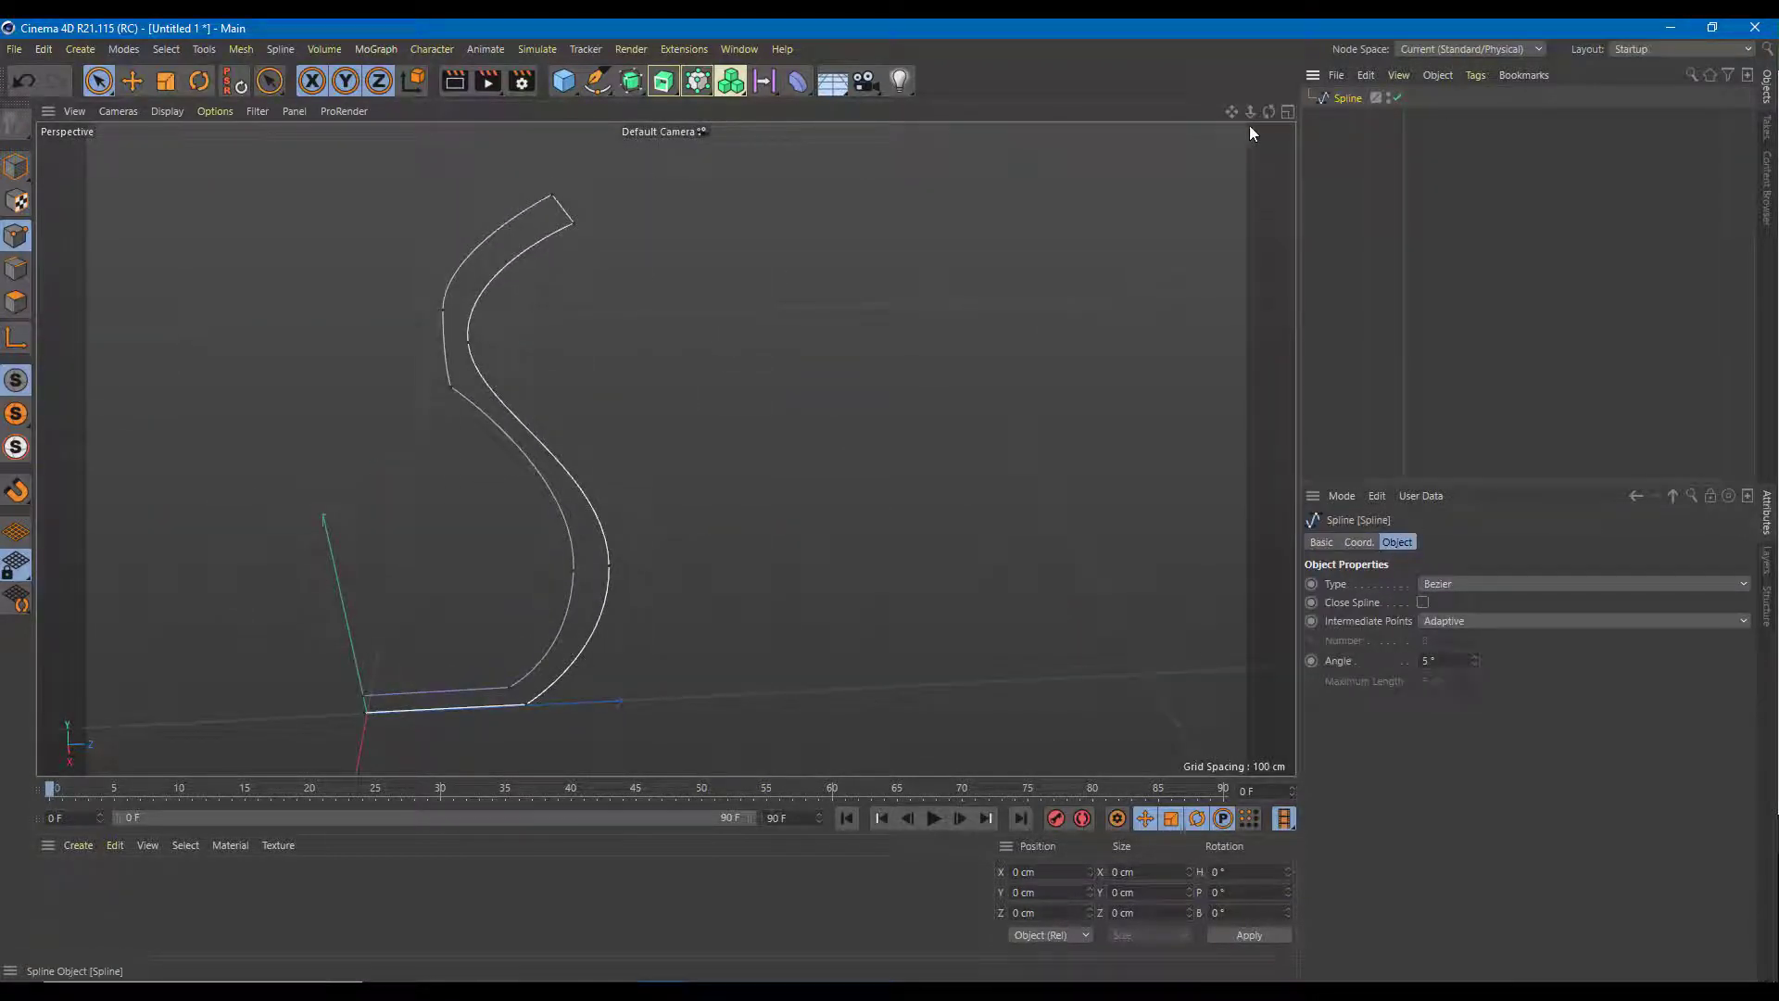
{"action": "left_click", "coordinate": [16, 167]}
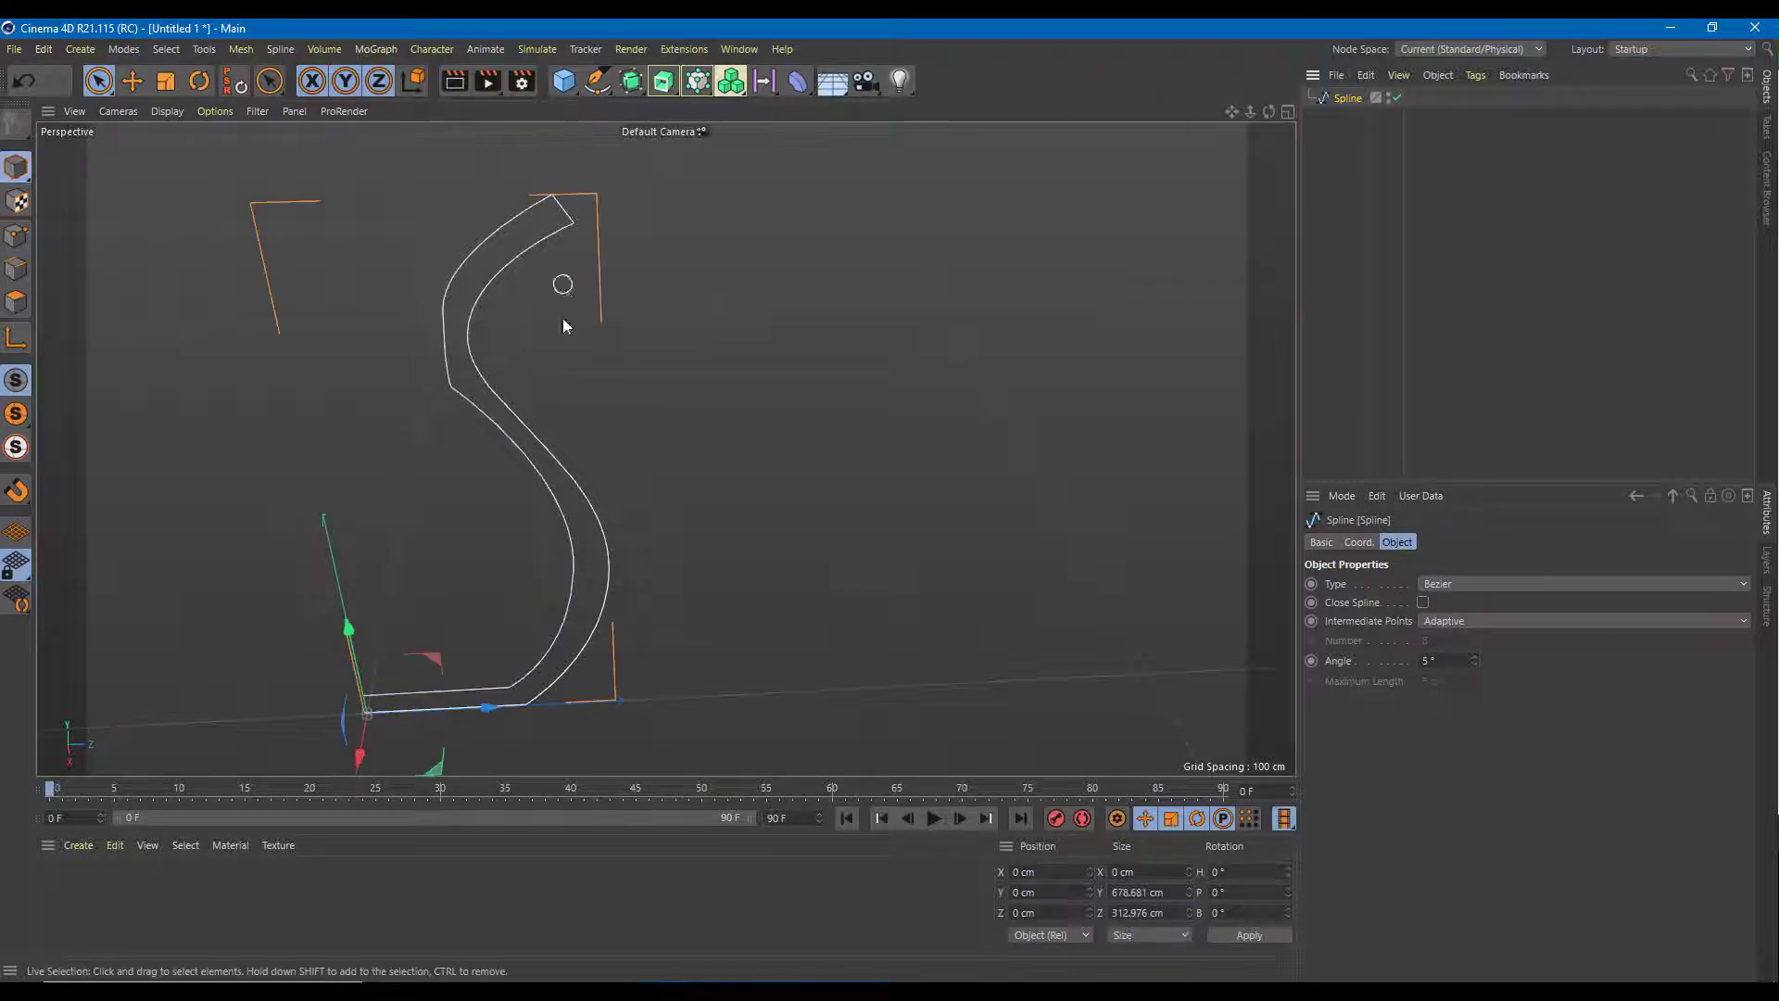
- Add a Lathe generator and put the Spline under it to form the vase
{"action": "left_click", "coordinate": [665, 84]}
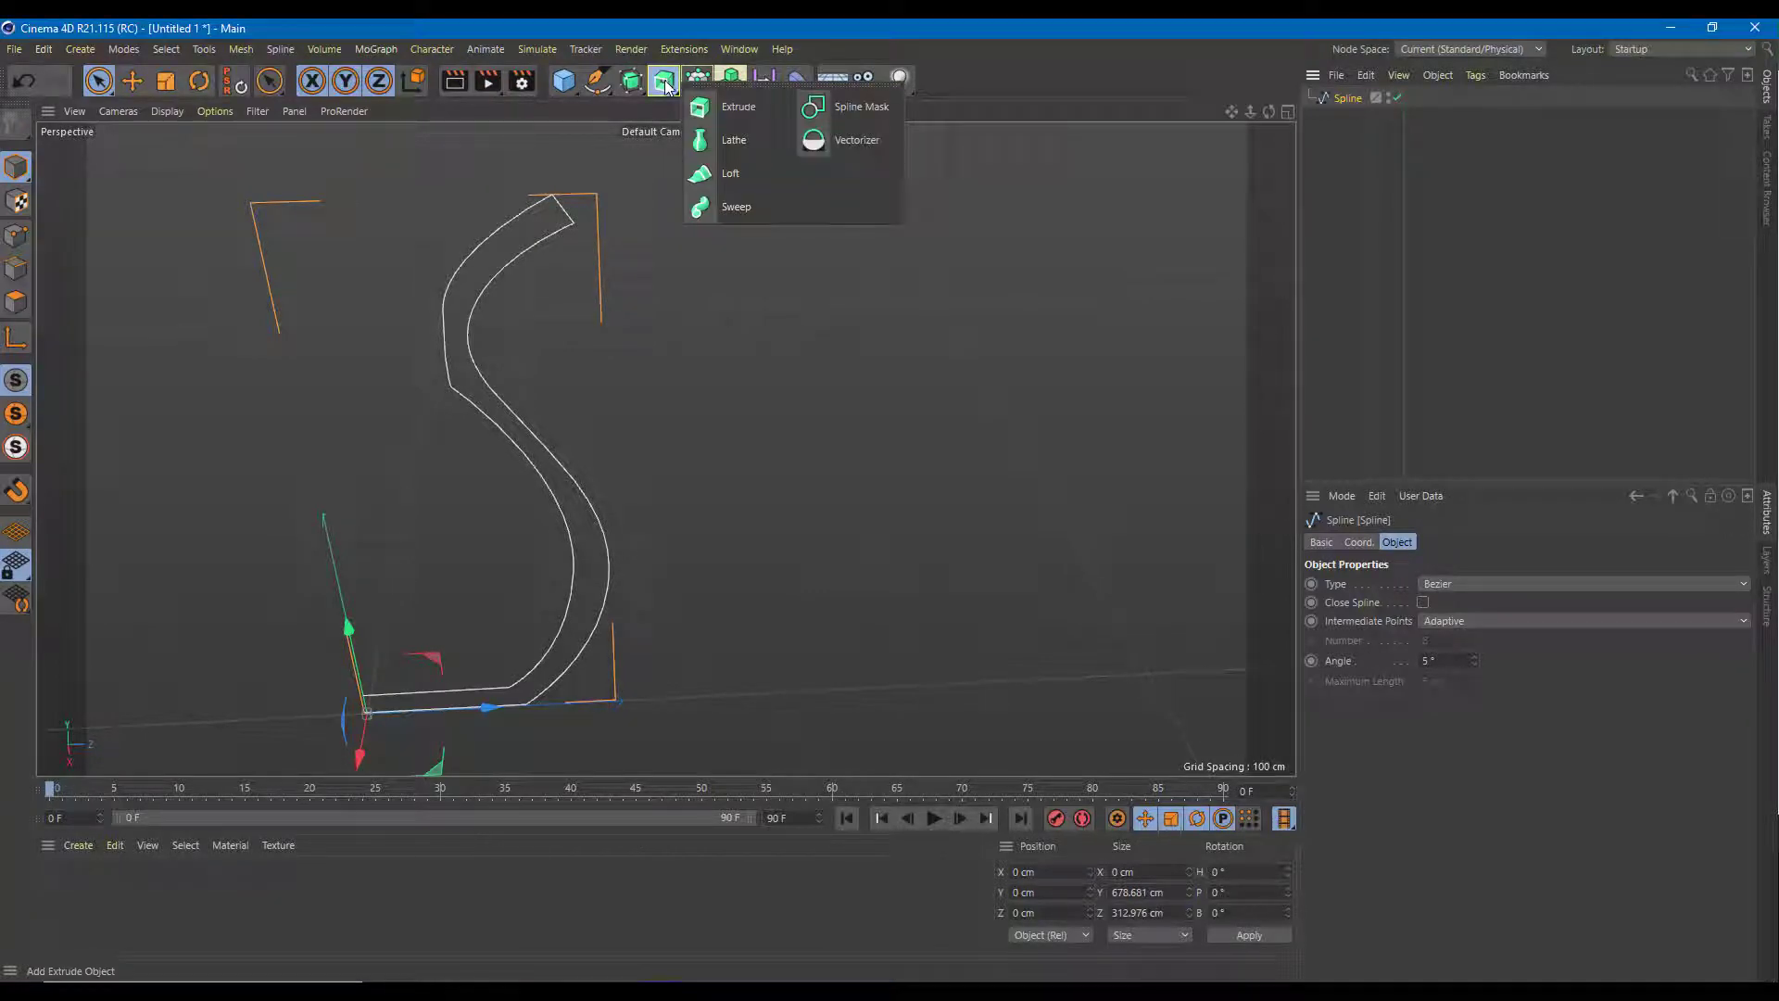
{"action": "left_click", "coordinate": [746, 144]}
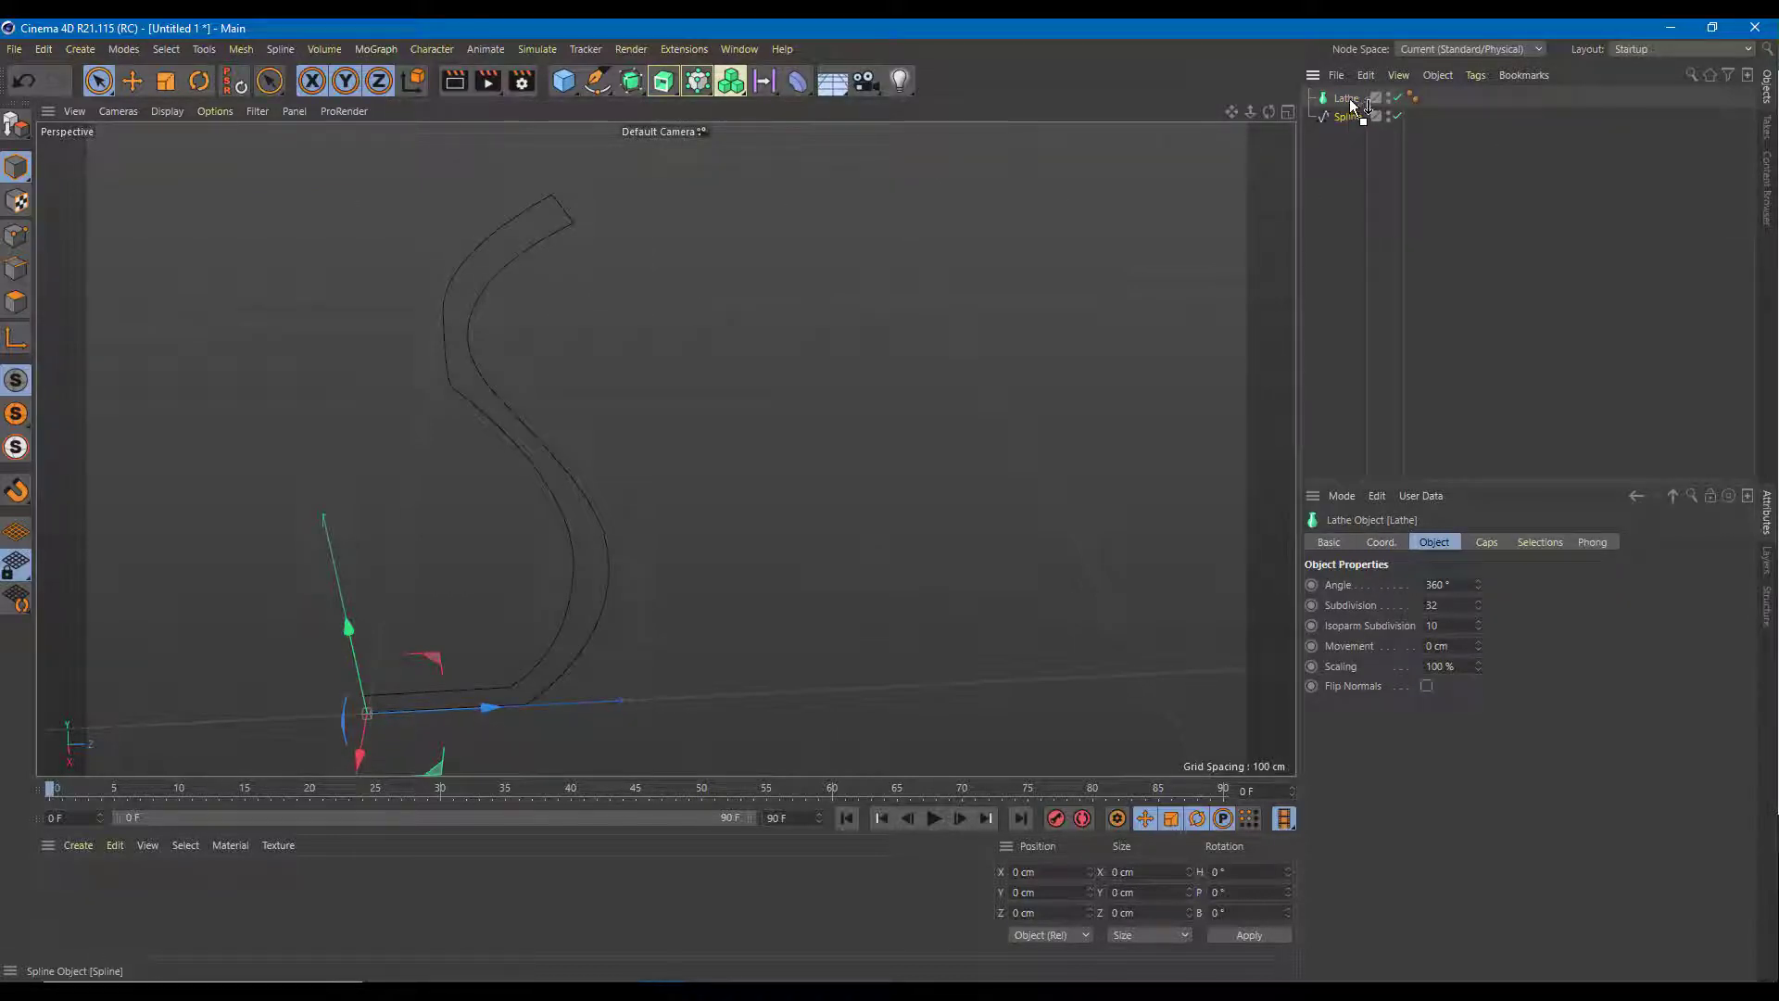
{"action": "left_click_drag", "start_coordinate": [1349, 98], "coordinate": [1349, 100]}
{"action": "scroll", "coordinate": [636, 362], "scroll_direction": "down", "scroll_amount": 5}
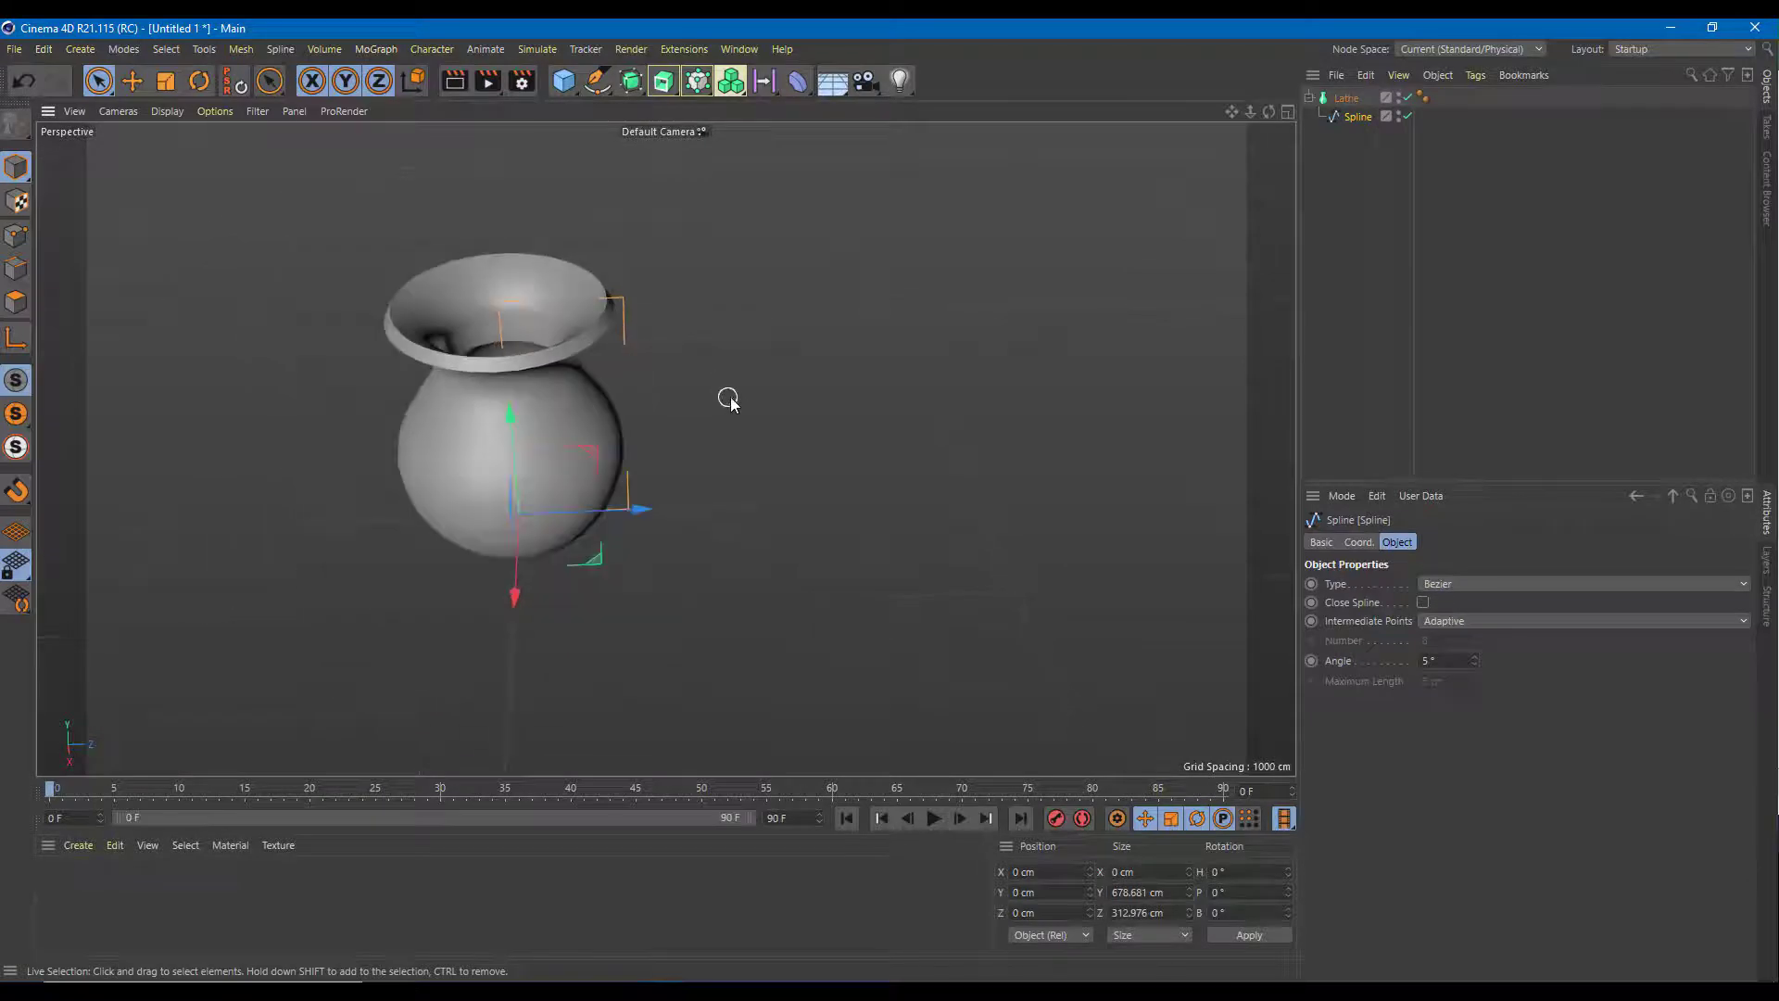
{"action": "left_click_drag", "start_coordinate": [776, 435], "coordinate": [691, 360], "text": "alt"}
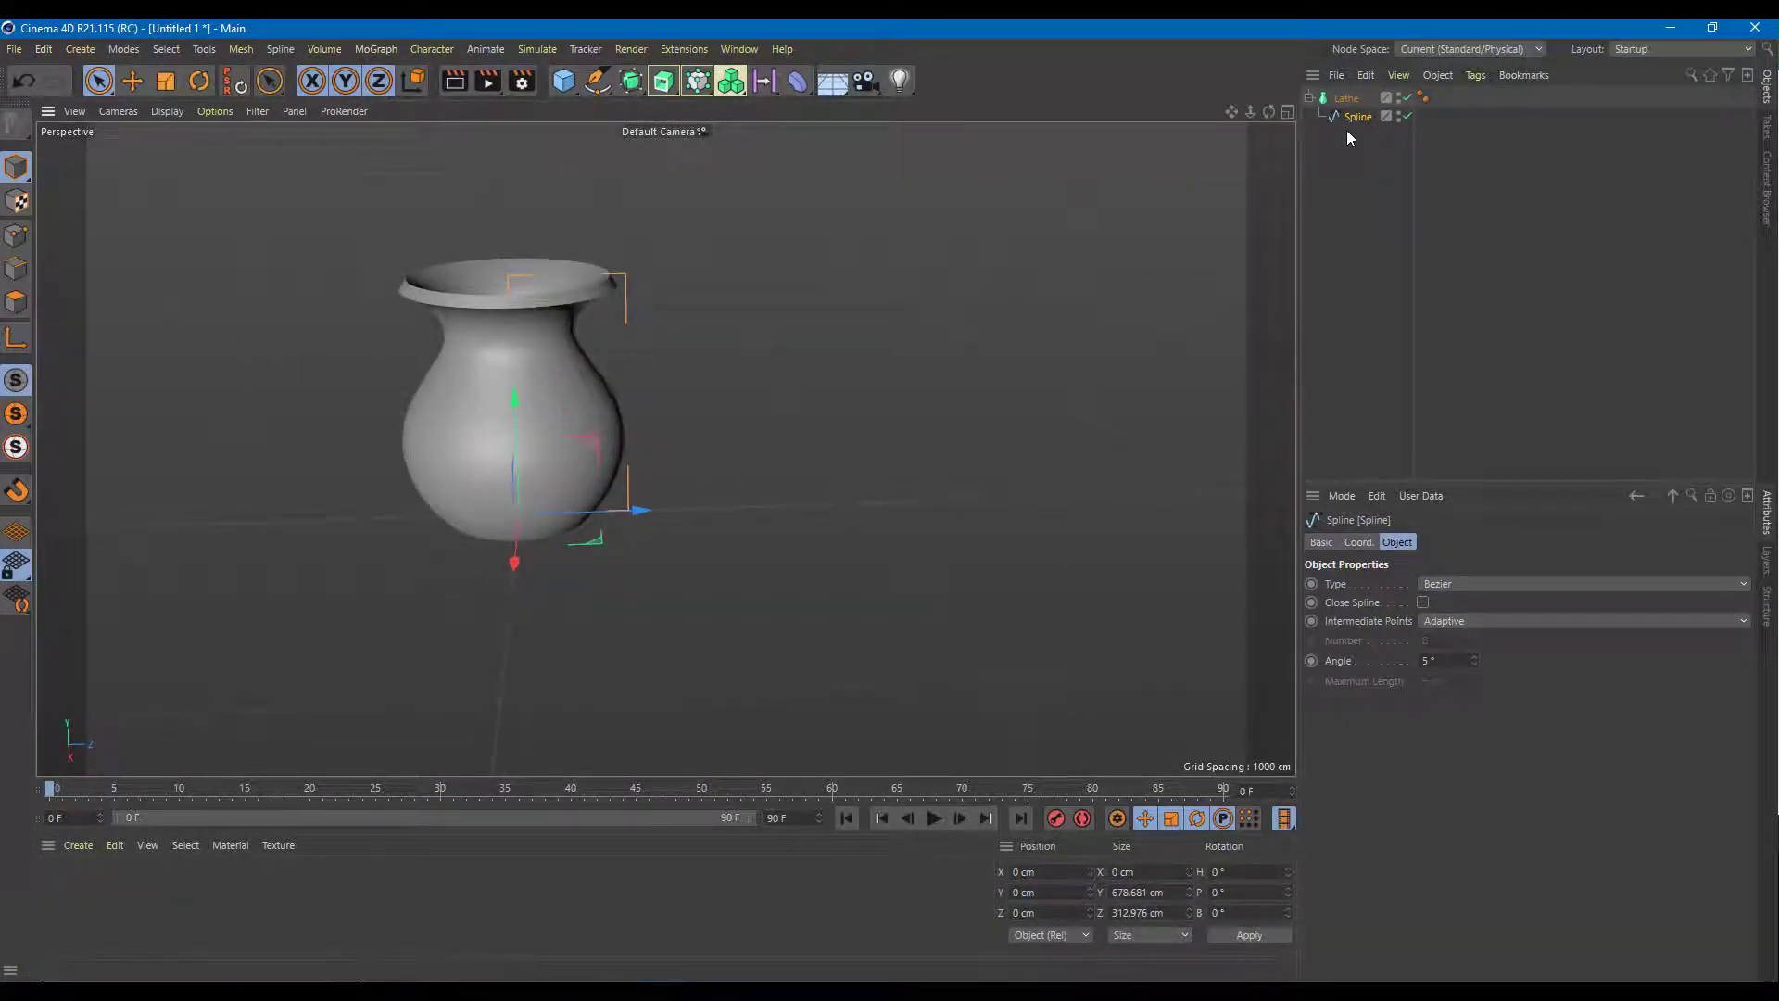
- Move the profile inward to Z -66.006 cm to slim the vase, inspect it, and select the Lathe
{"action": "left_click_drag", "start_coordinate": [639, 519], "coordinate": [617, 522]}
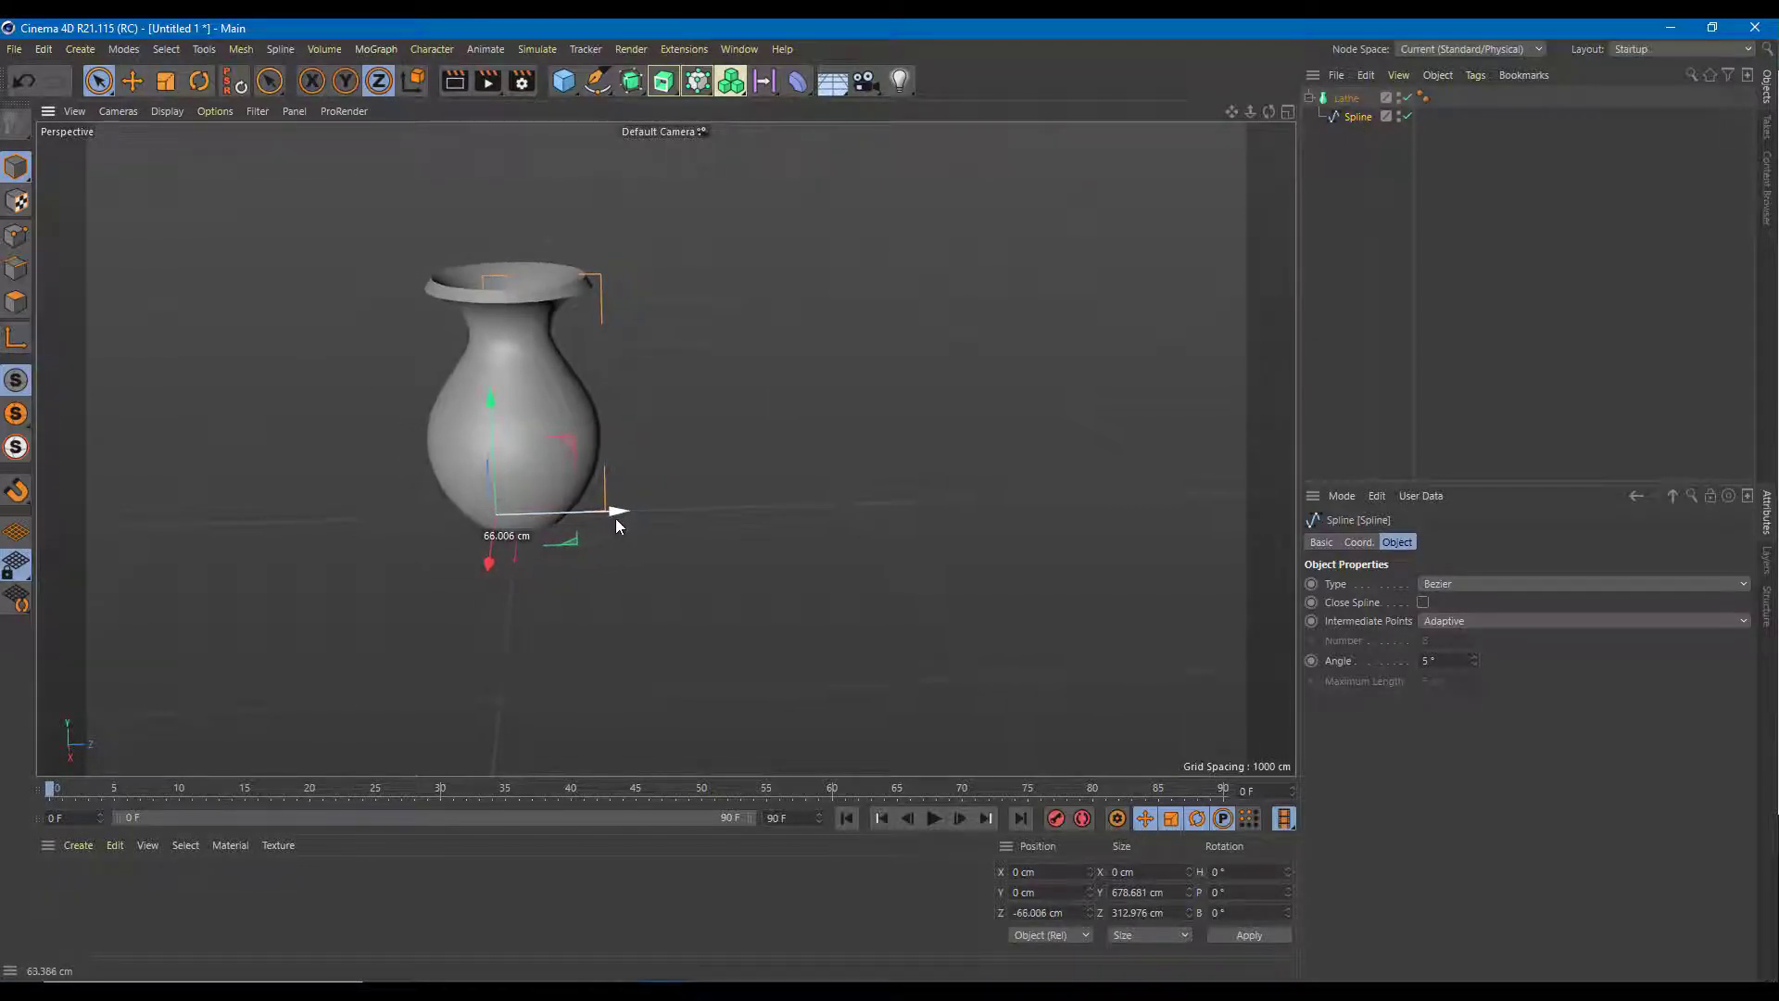
{"action": "scroll", "coordinate": [630, 436], "scroll_direction": "up", "scroll_amount": 3}
{"action": "left_click_drag", "start_coordinate": [630, 437], "coordinate": [741, 436], "text": "alt"}
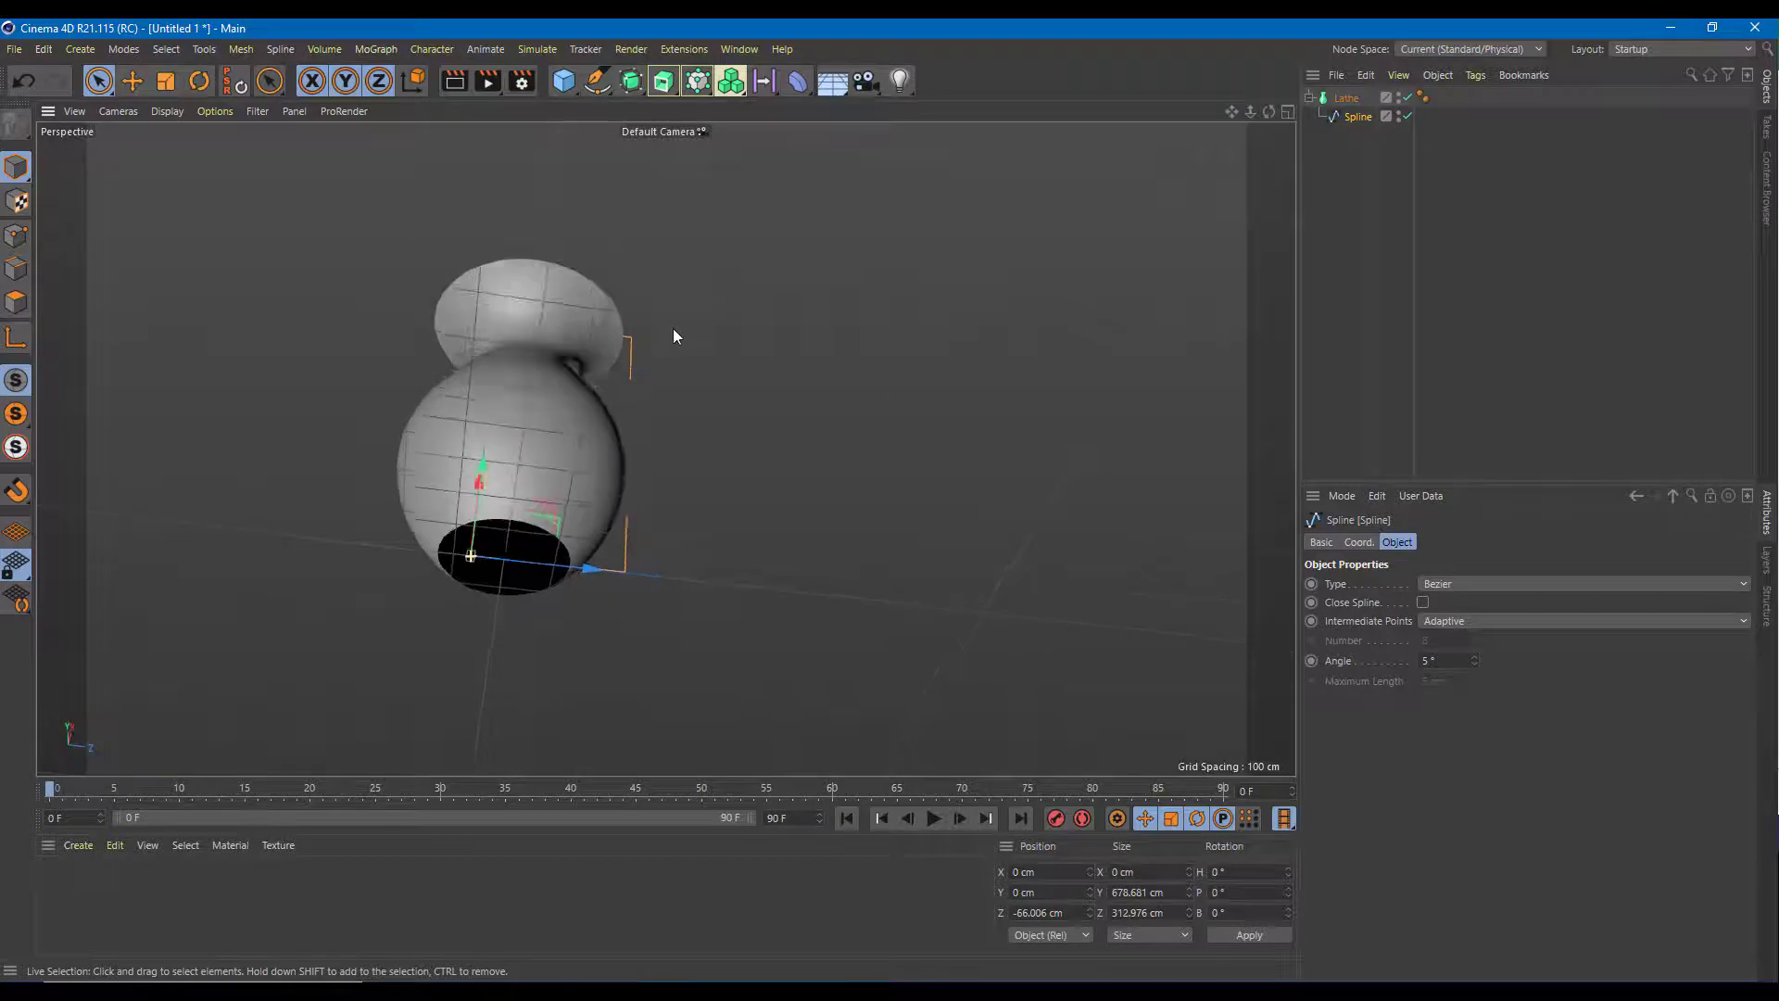
{"action": "scroll", "coordinate": [637, 410], "scroll_direction": "up", "scroll_amount": 3}
{"action": "left_click_drag", "start_coordinate": [637, 413], "coordinate": [735, 290], "text": "alt"}
{"action": "scroll", "coordinate": [703, 386], "scroll_direction": "up", "scroll_amount": 3}
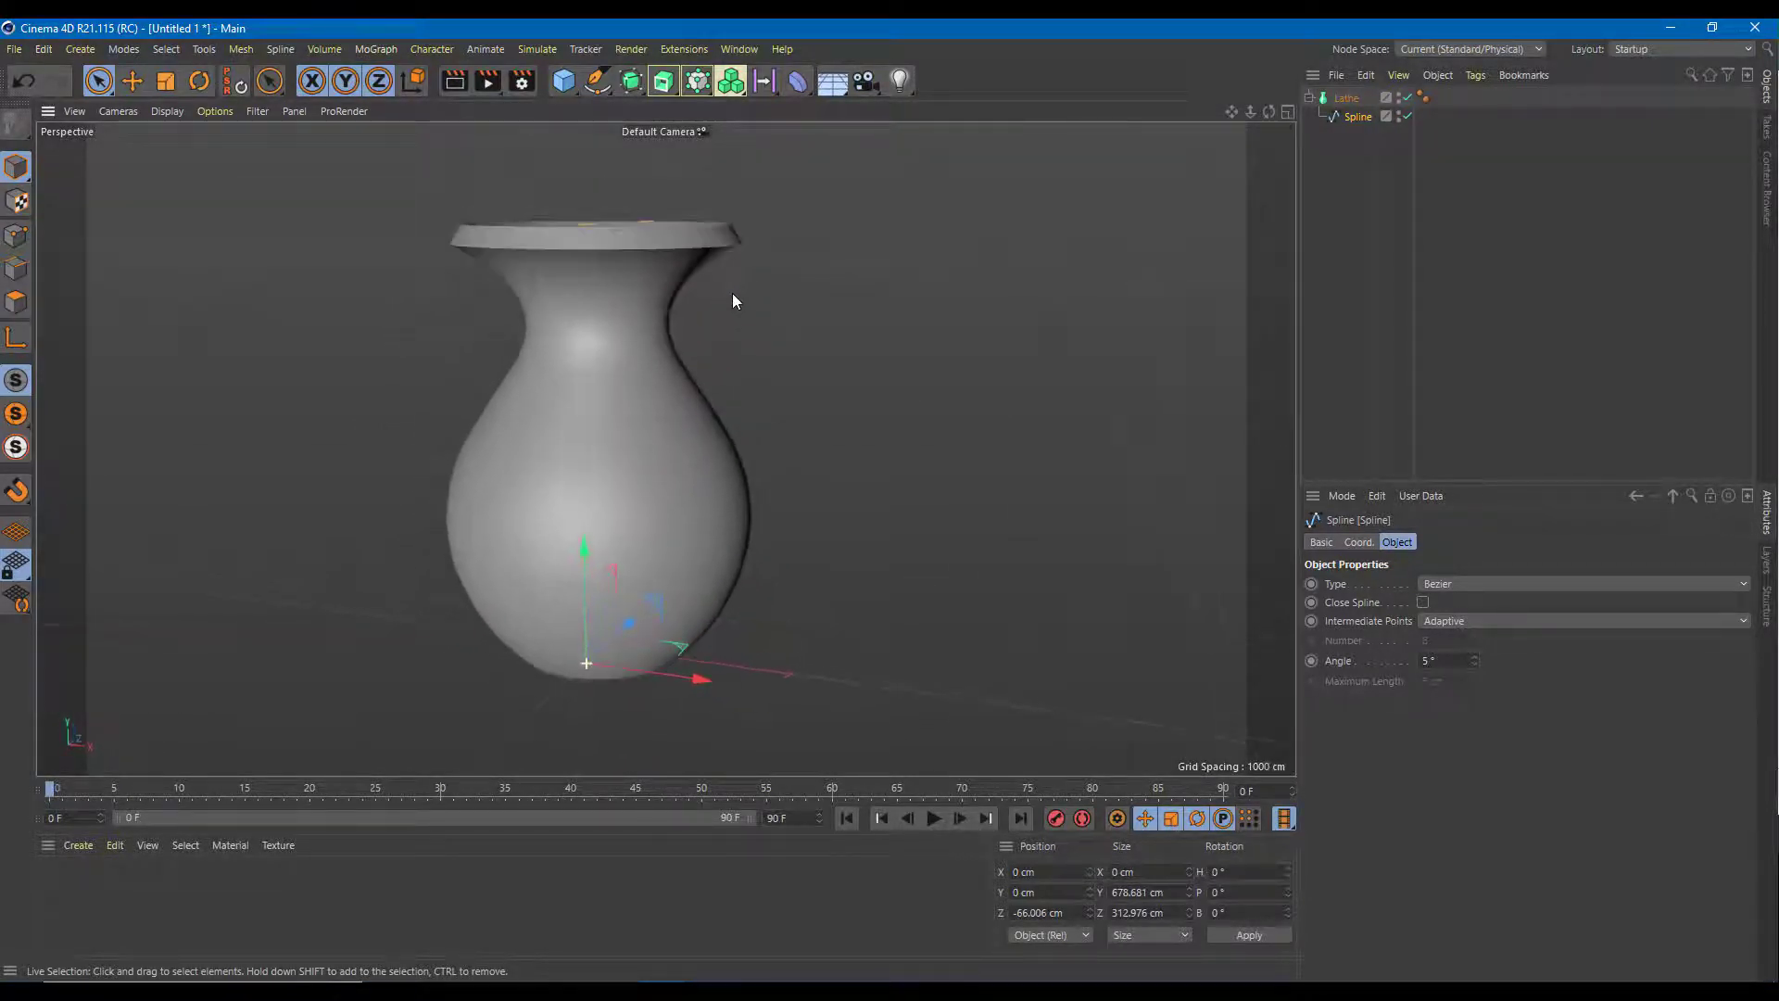
{"action": "left_click", "coordinate": [721, 544]}
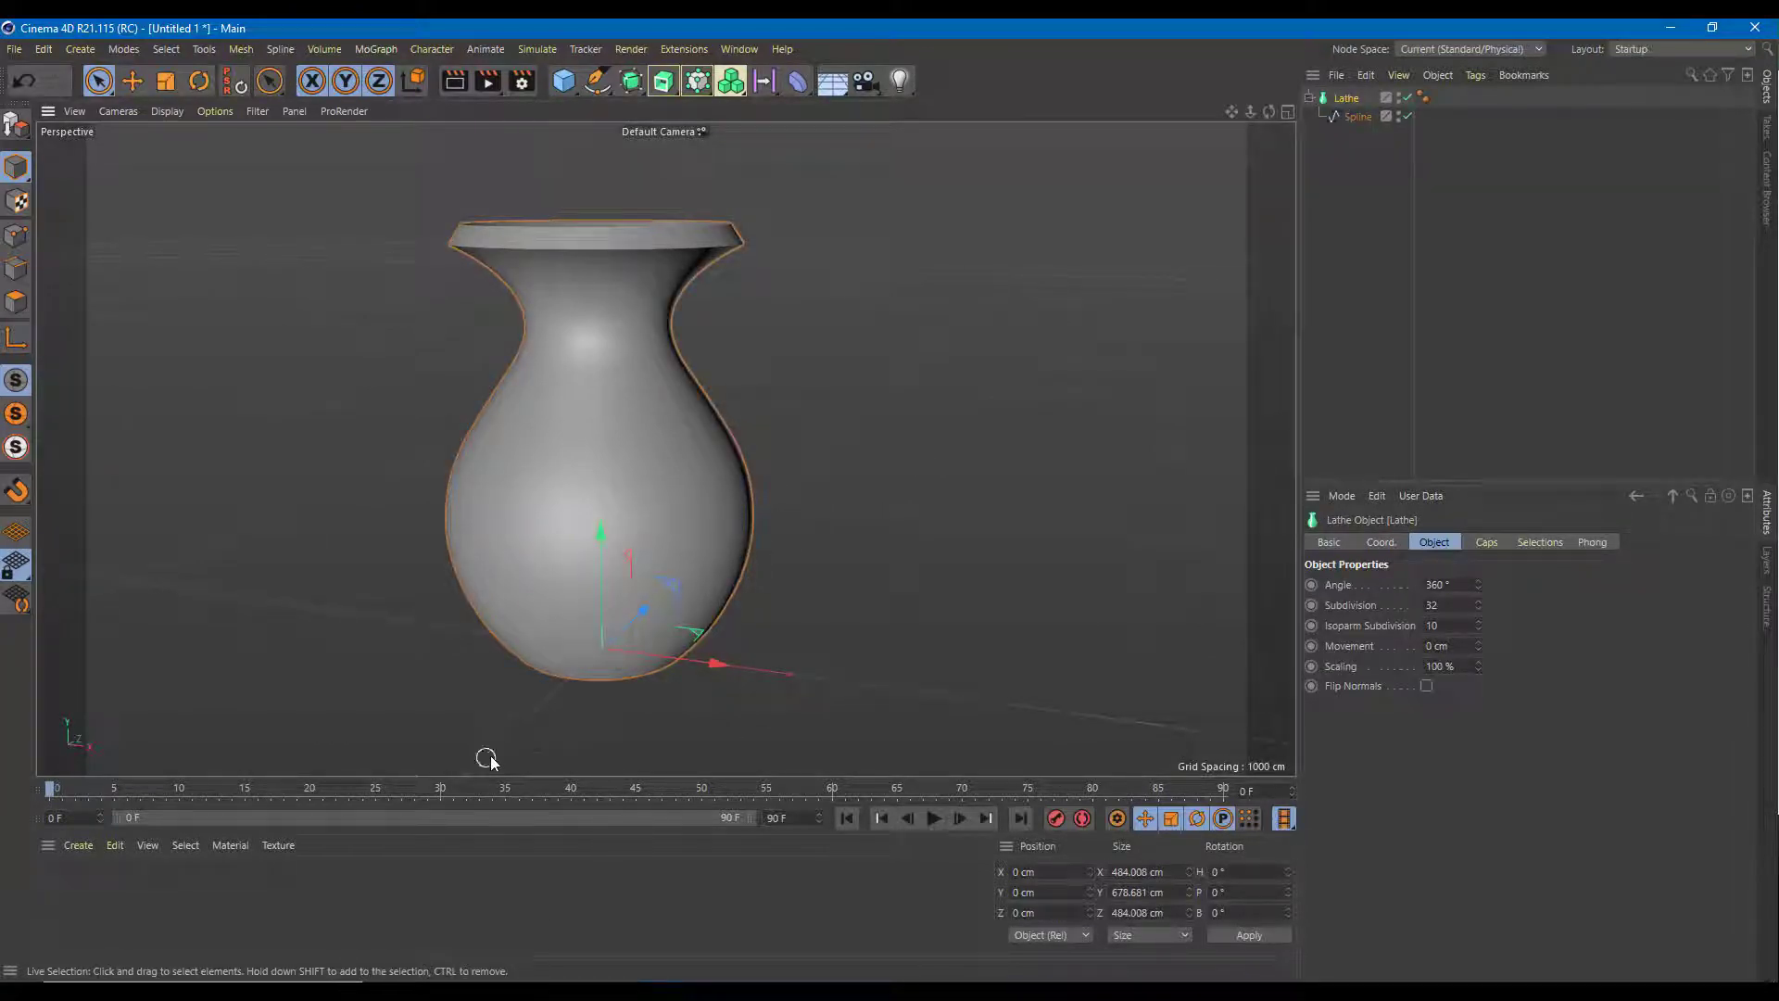
- Create material Mat, apply it to the vase, and begin choosing its Color texture image
{"action": "double_click", "coordinate": [159, 887]}
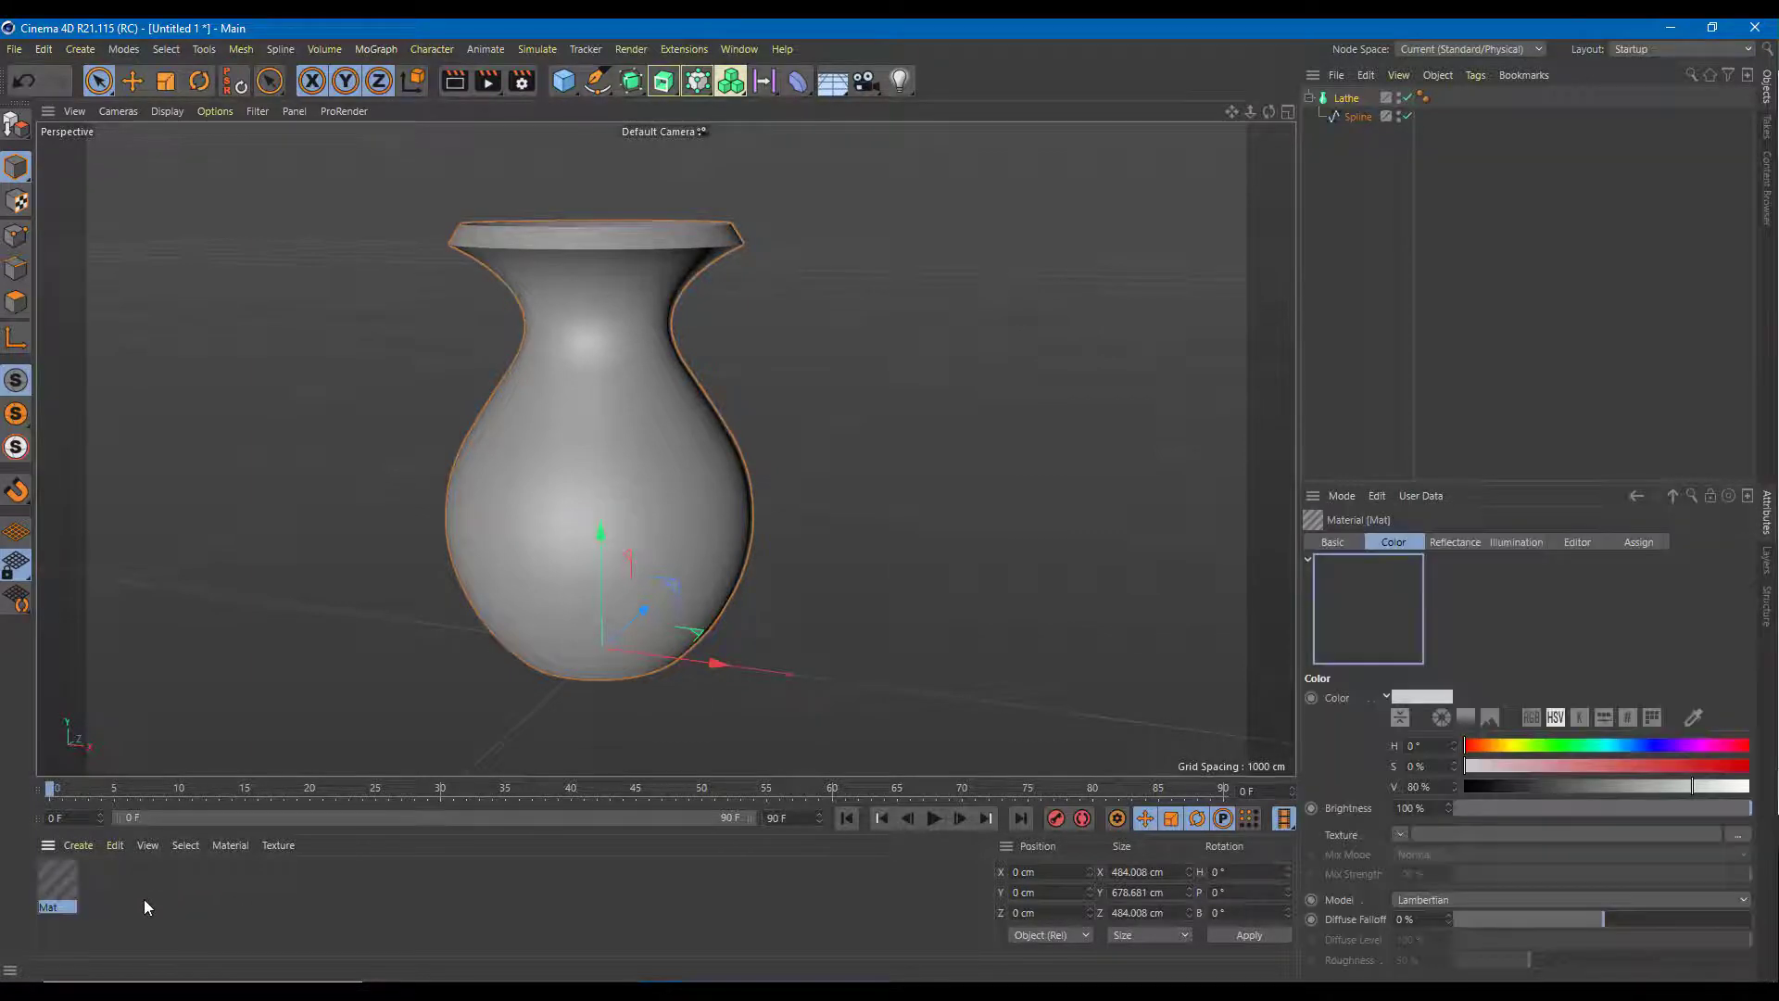
{"action": "left_click_drag", "start_coordinate": [56, 888], "coordinate": [604, 492]}
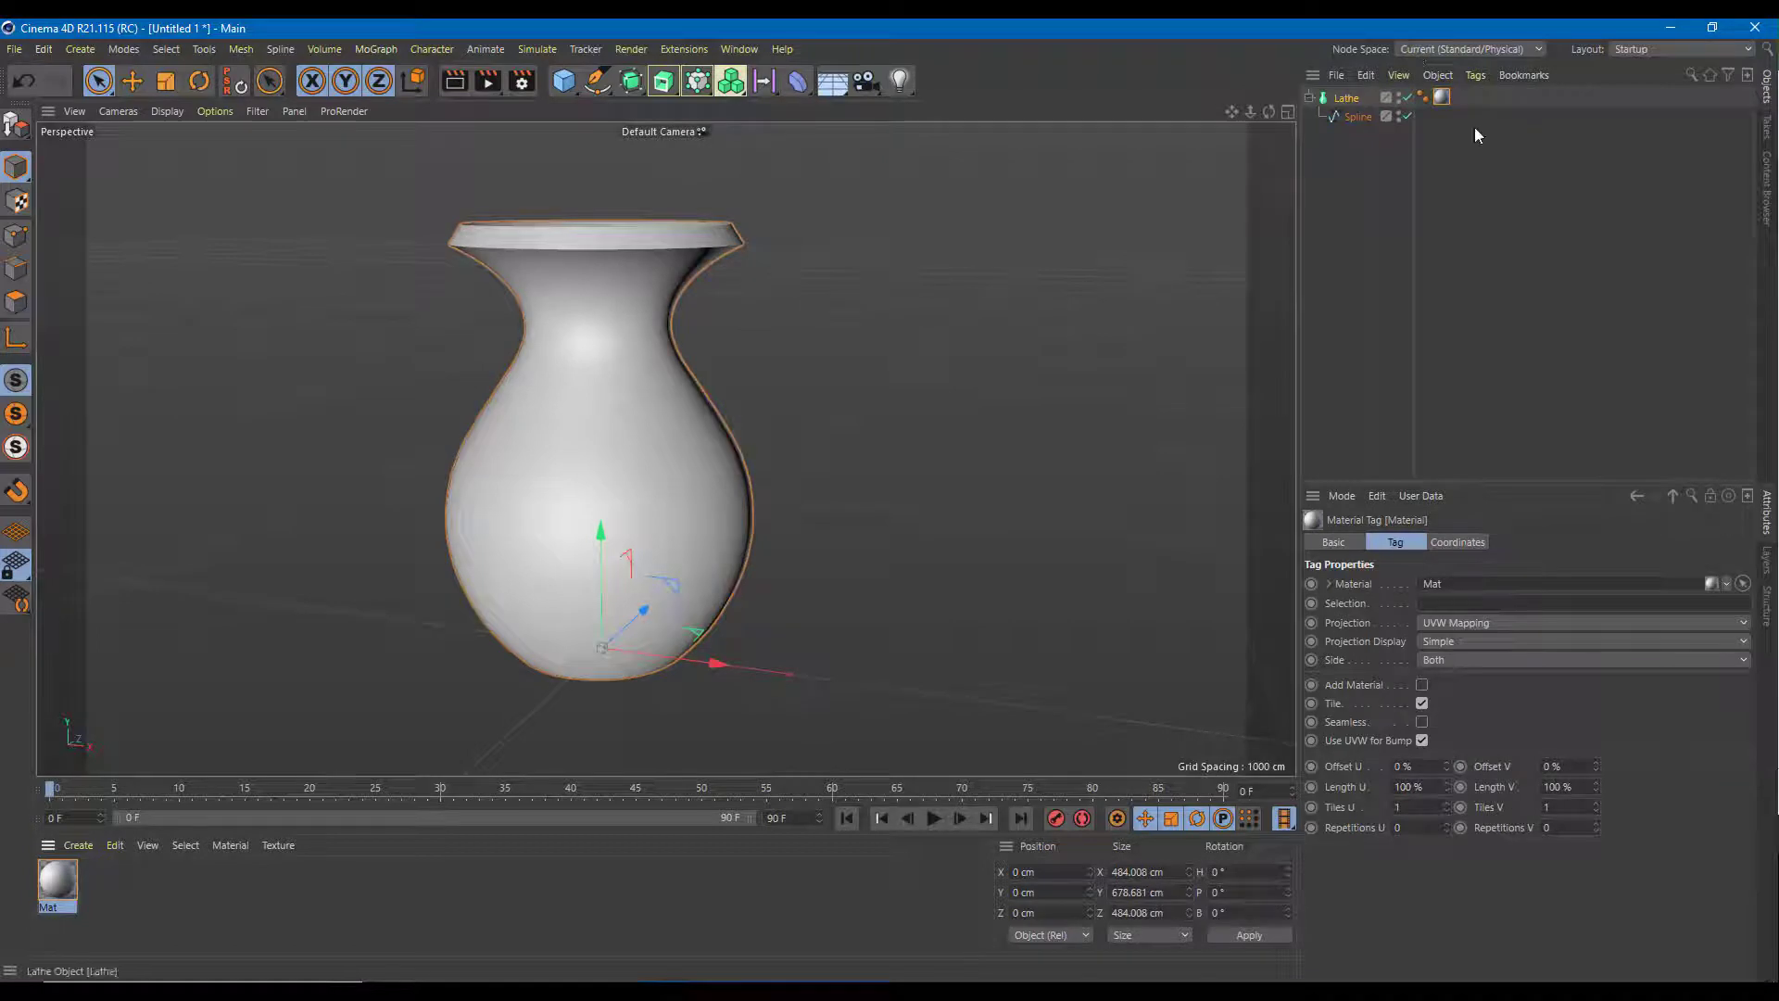
{"action": "left_click", "coordinate": [49, 881]}
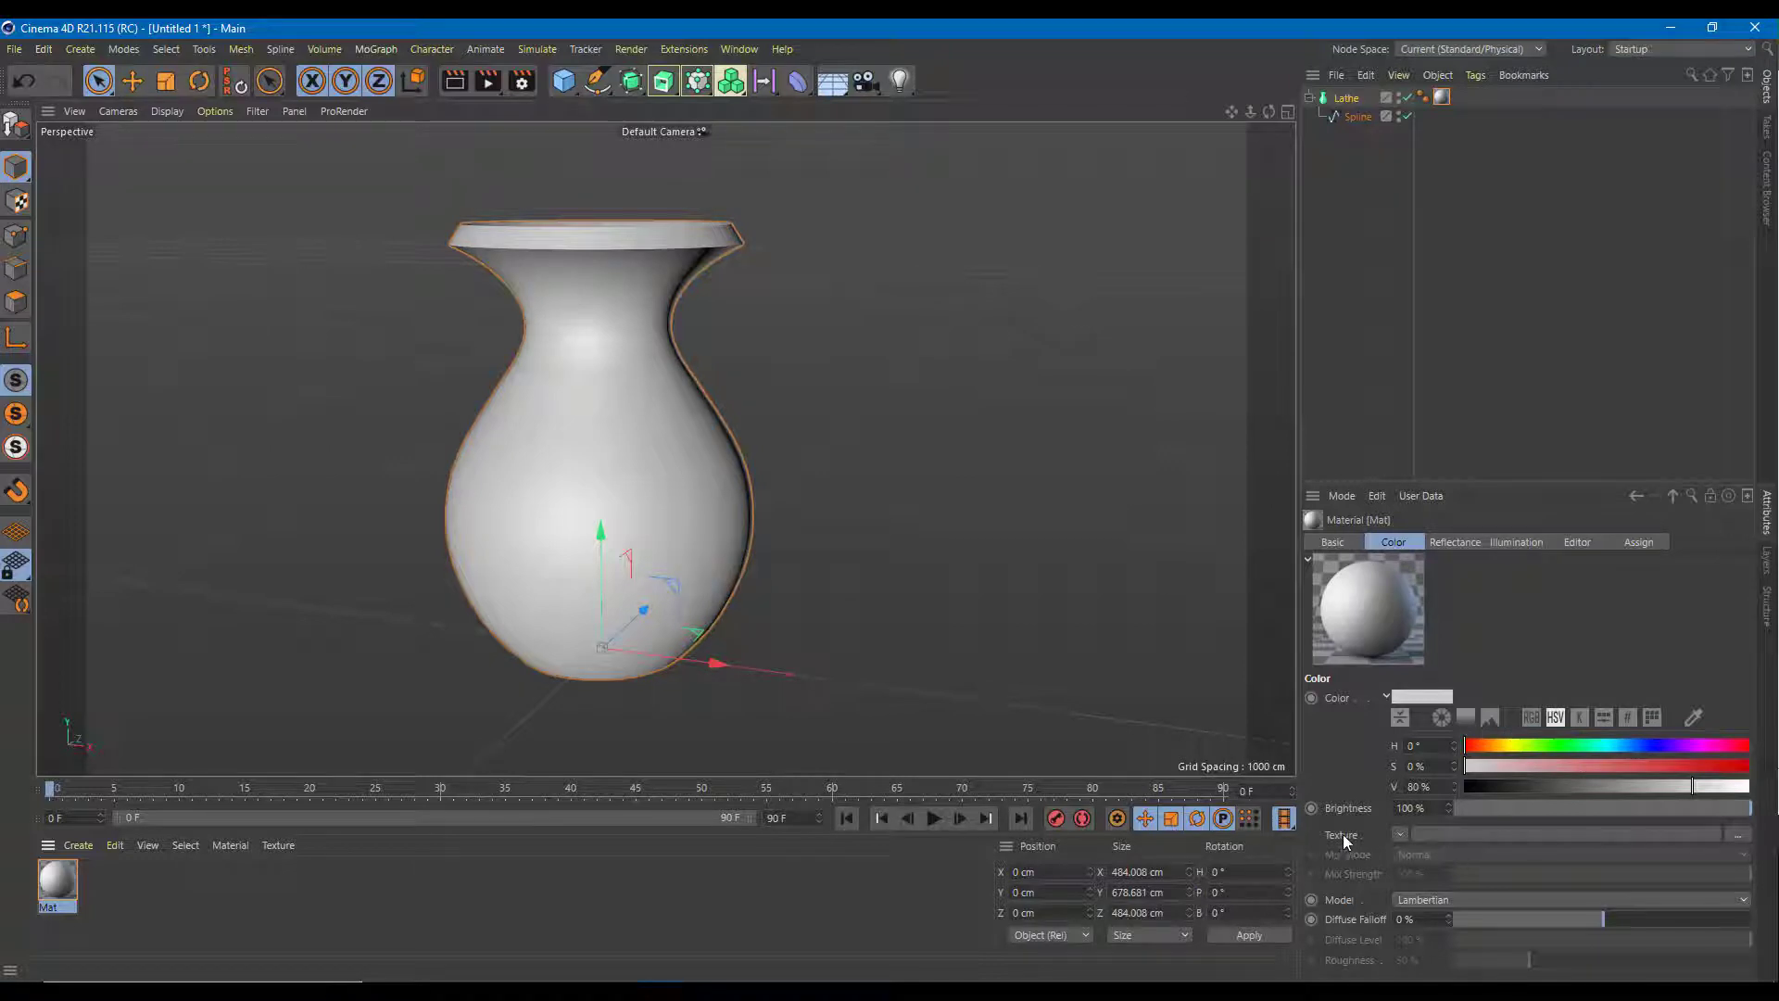
{"action": "left_click", "coordinate": [1455, 832]}
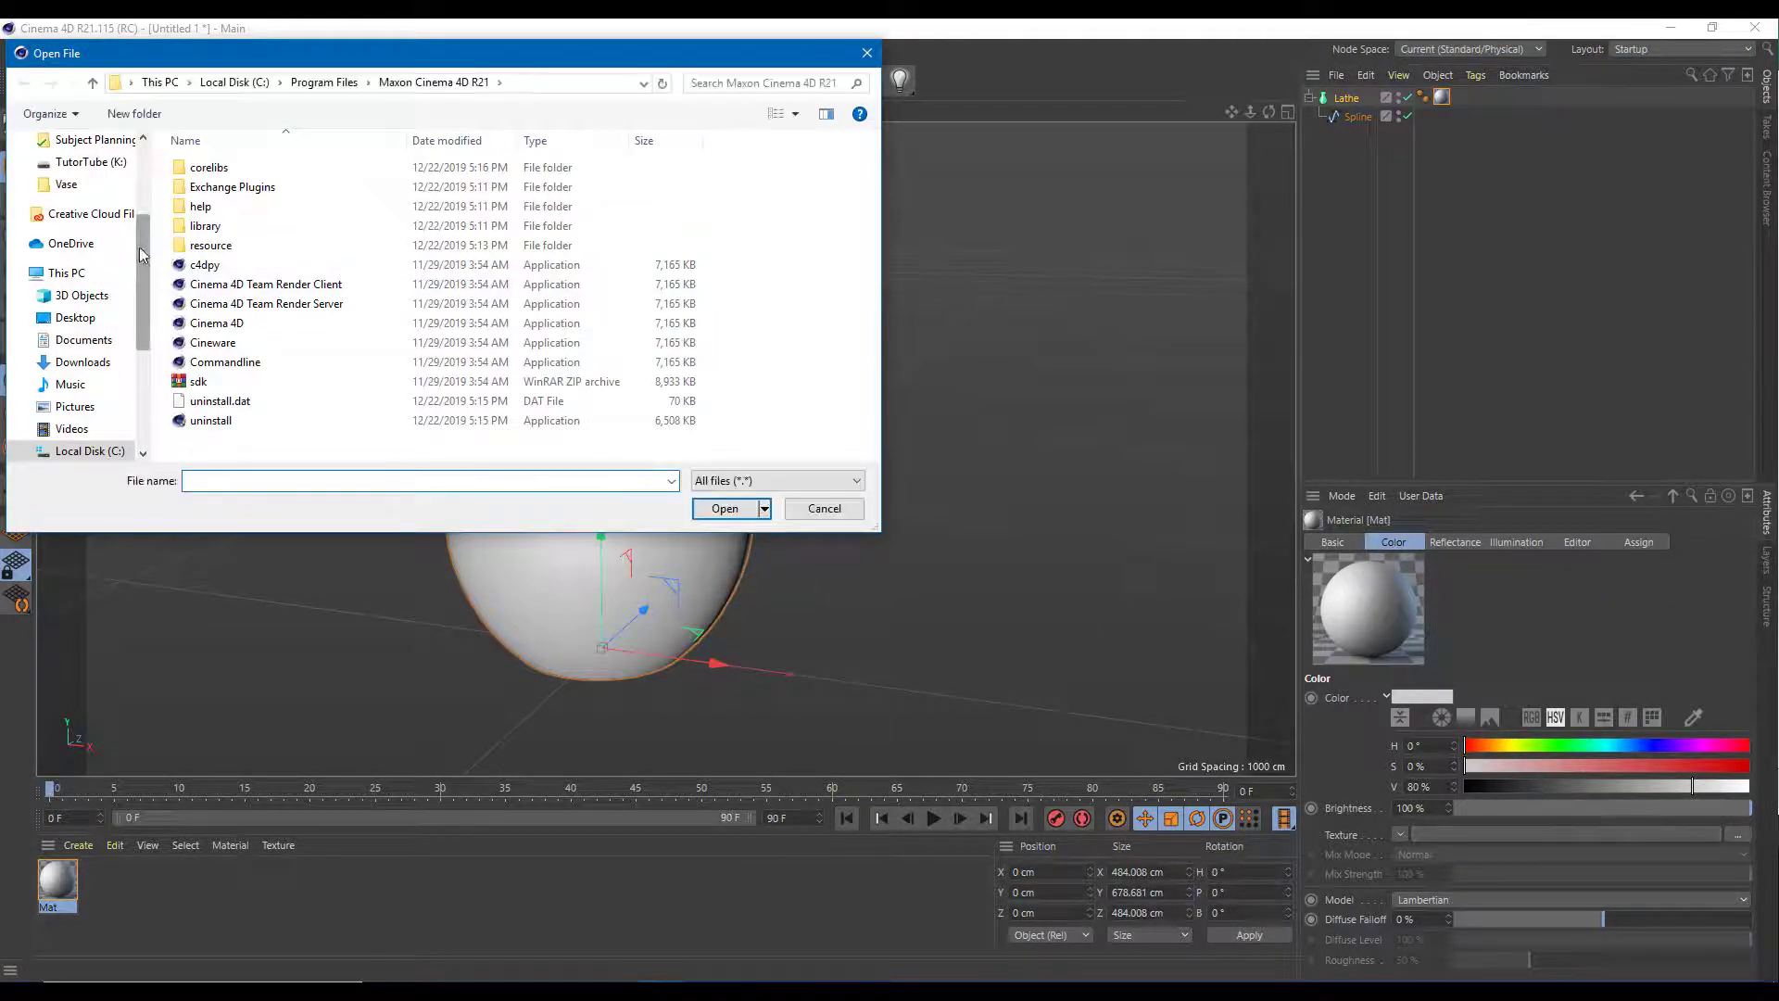
- Load images.jpg from Desktop > Vase as Mat's colour texture, copying it into the project
{"action": "scroll", "coordinate": [151, 227], "scroll_direction": "up", "scroll_amount": 5}
{"action": "left_click", "coordinate": [75, 176]}
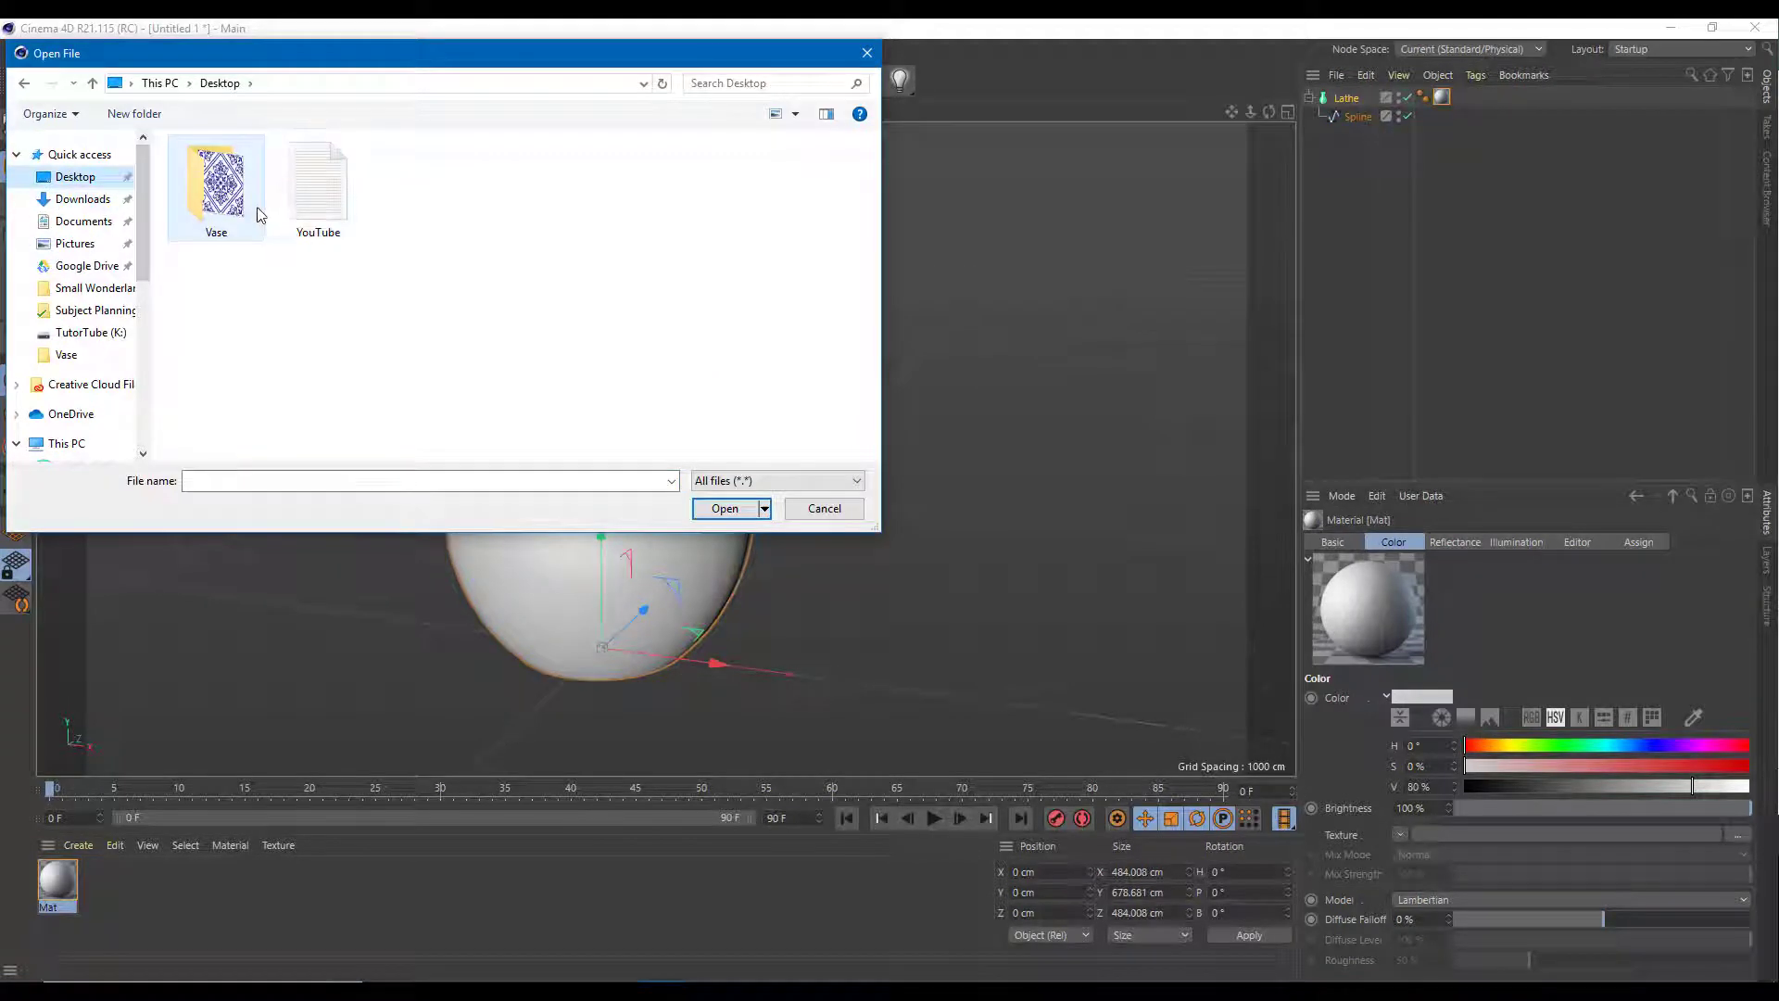
{"action": "double_click", "coordinate": [223, 190]}
{"action": "left_click", "coordinate": [231, 192]}
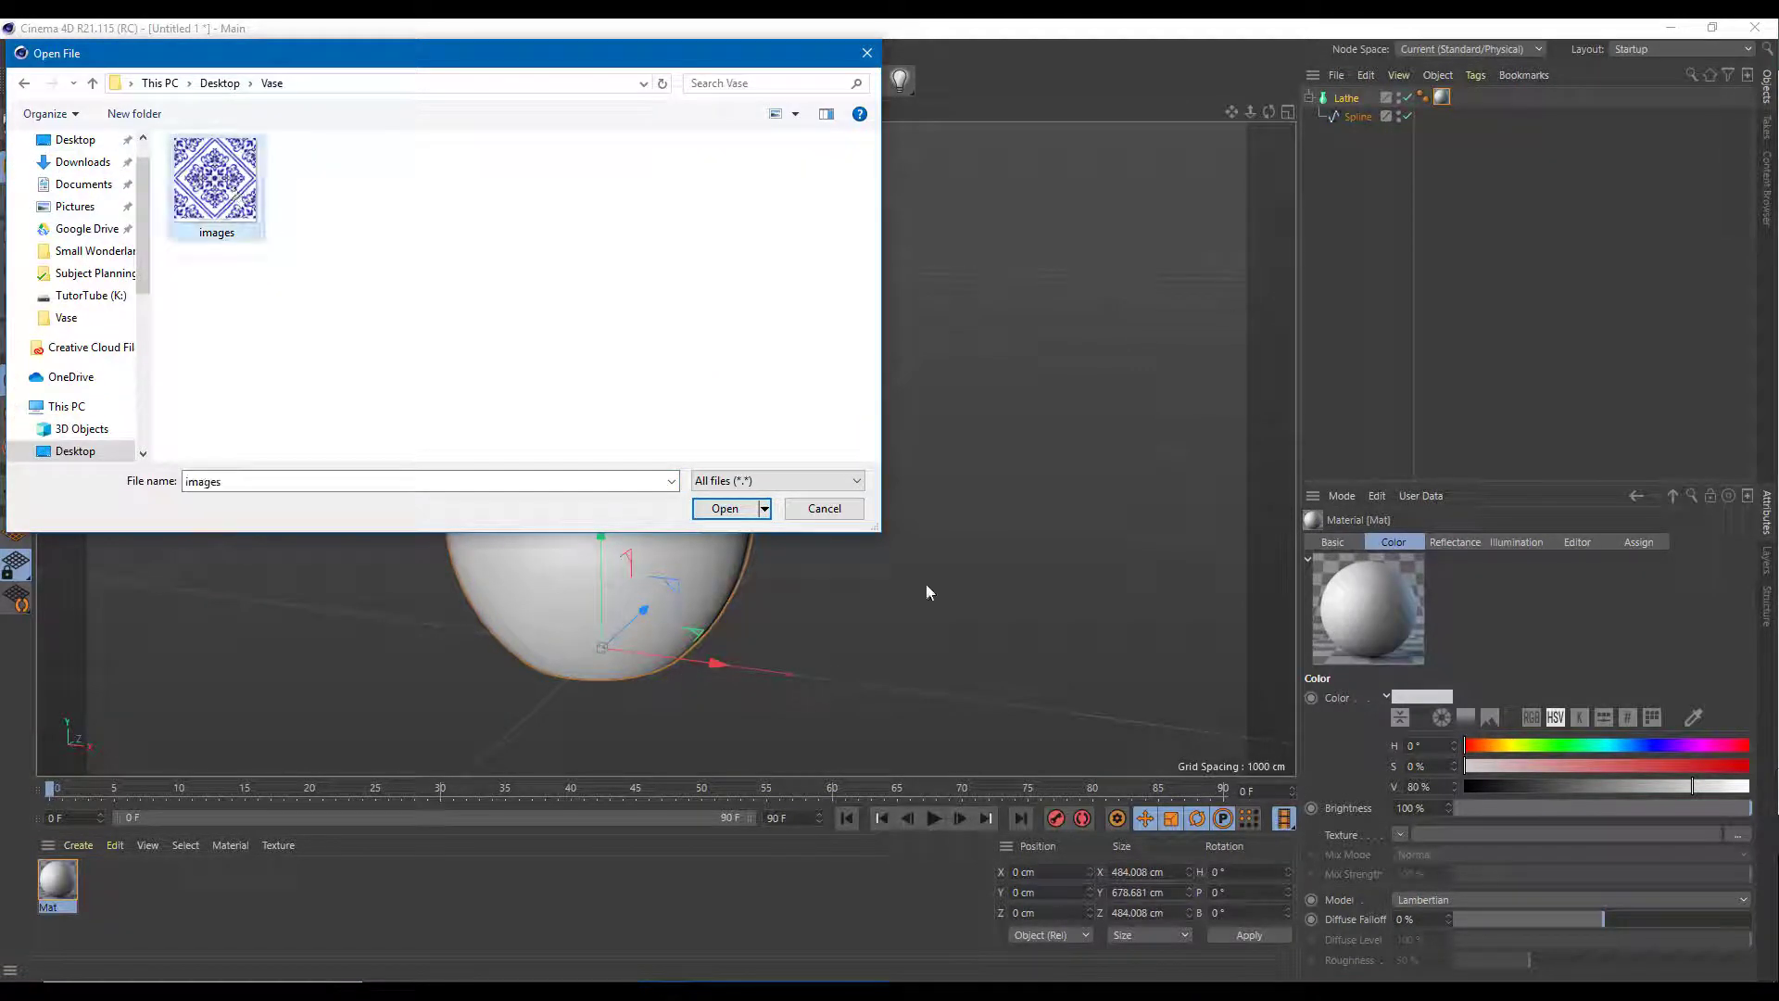
{"action": "left_click", "coordinate": [732, 512]}
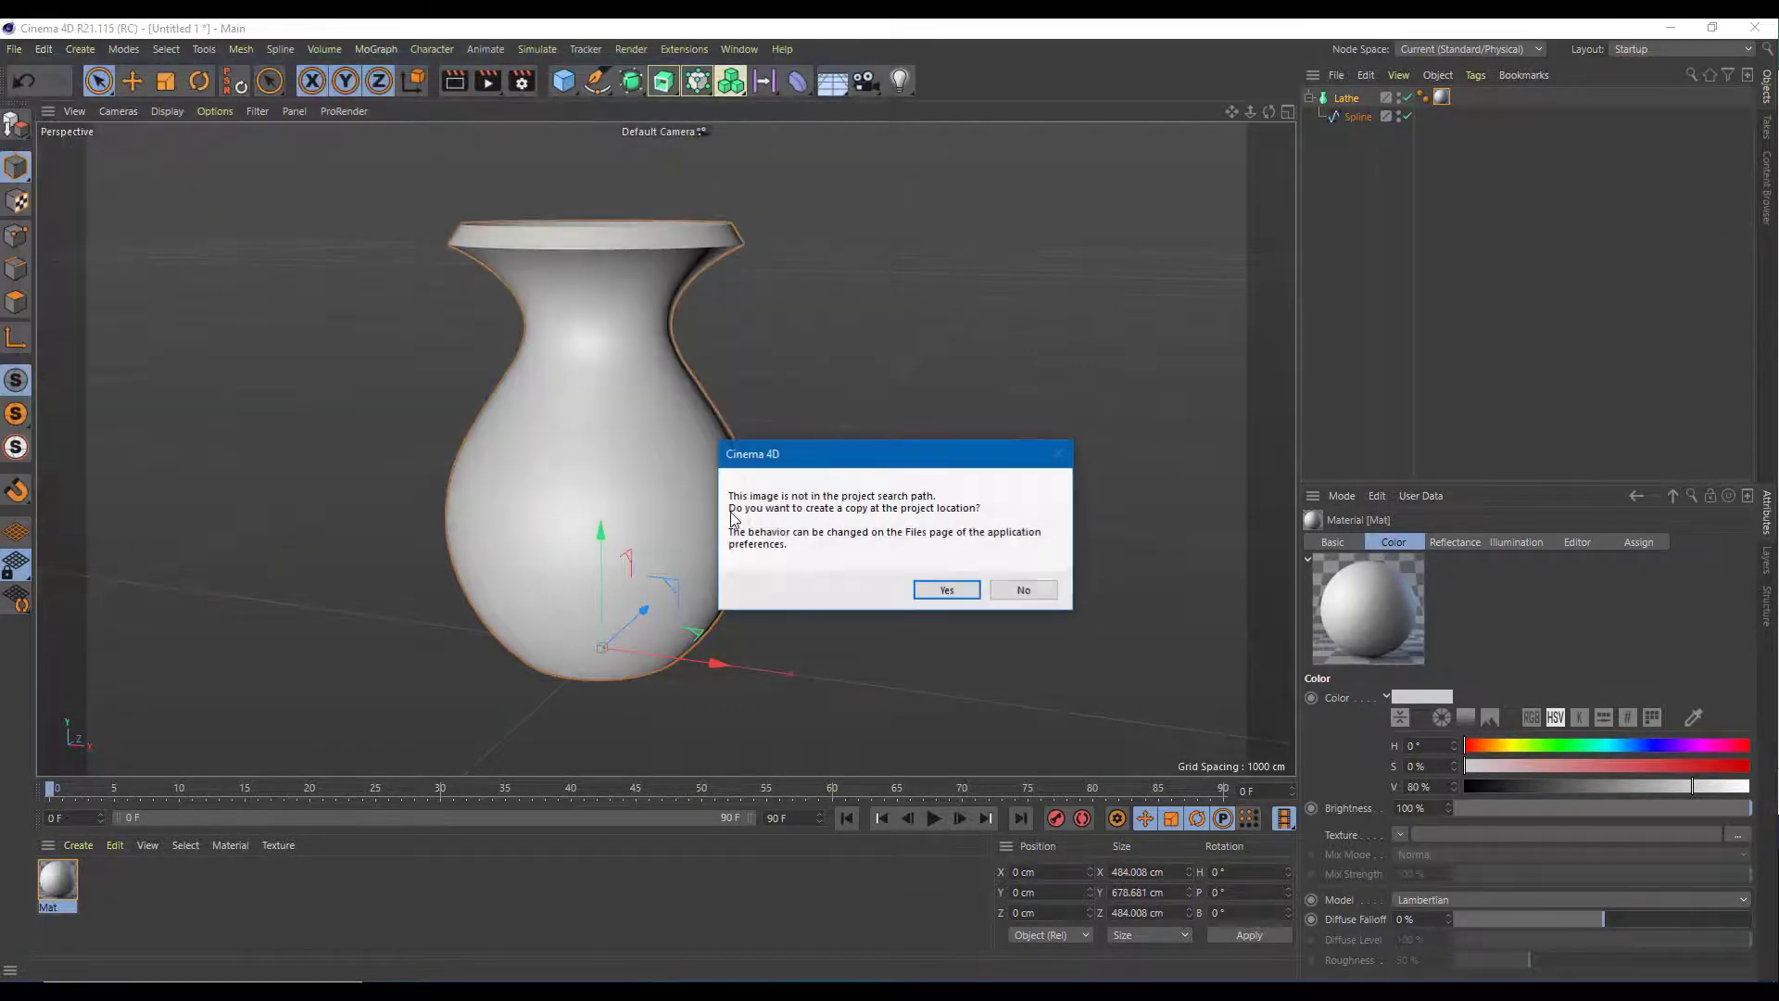
{"action": "left_click", "coordinate": [946, 591]}
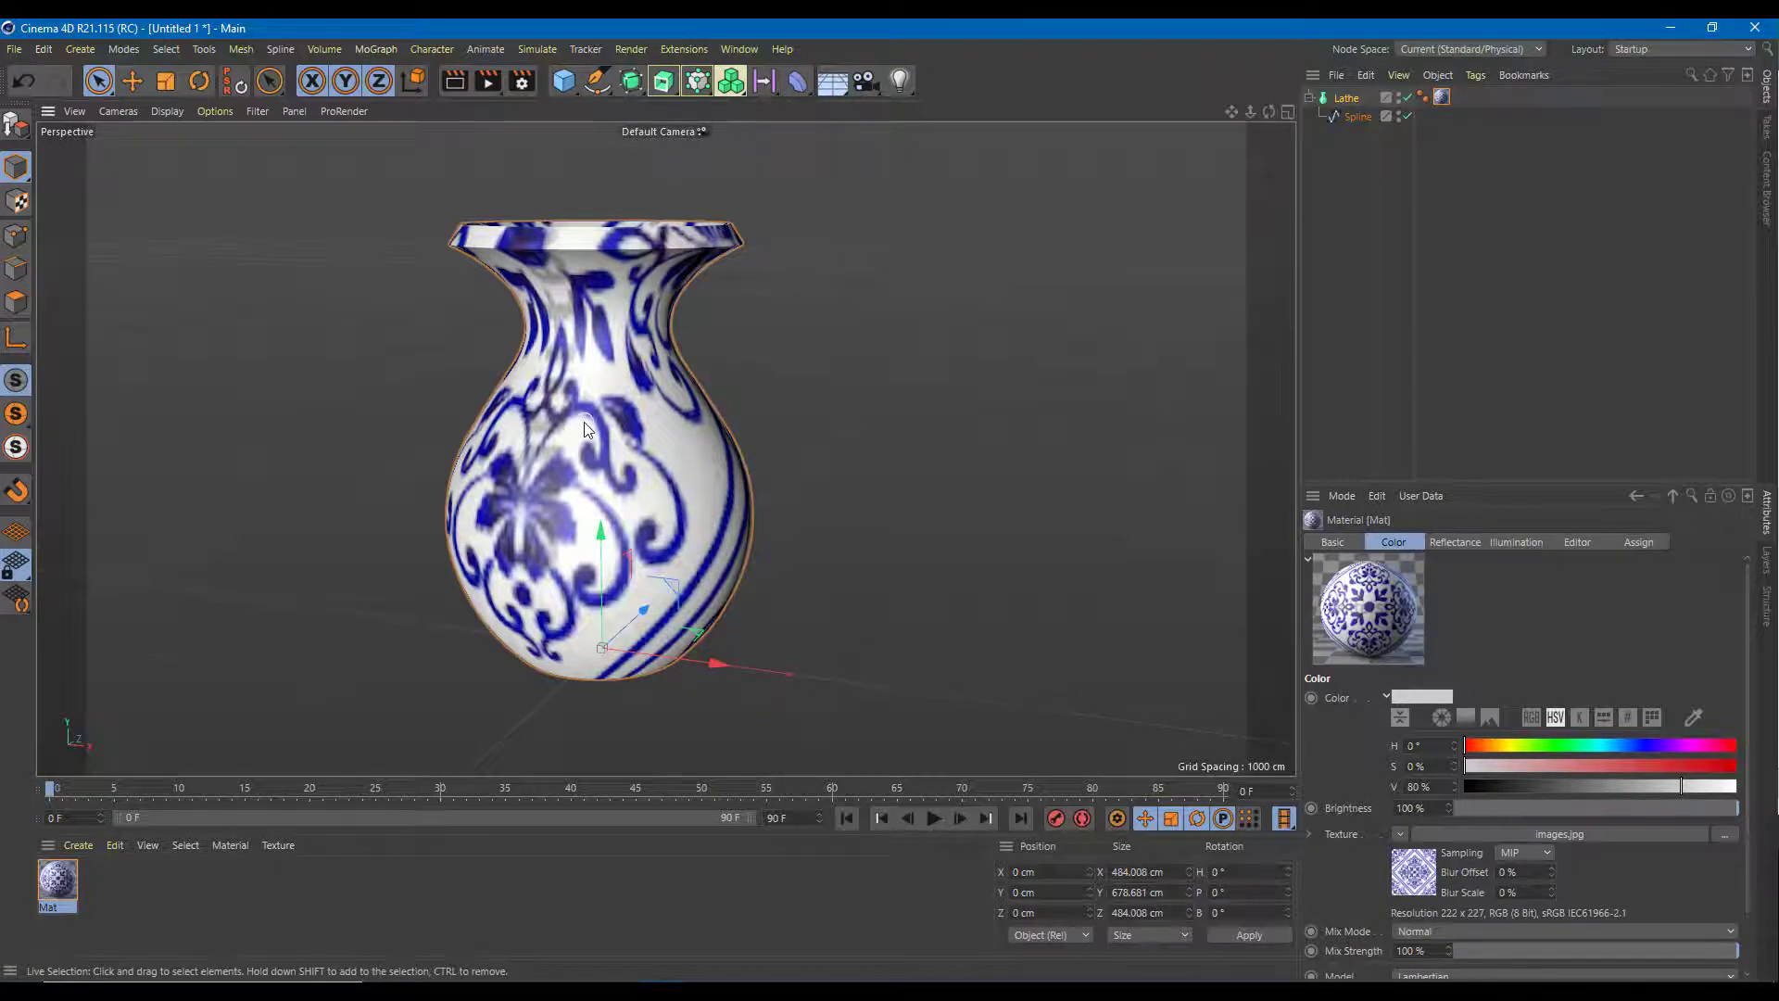
- Open the Bitmap Shader settings for the images.jpg colour texture
{"action": "scroll", "coordinate": [556, 414], "scroll_direction": "up", "scroll_amount": 2}
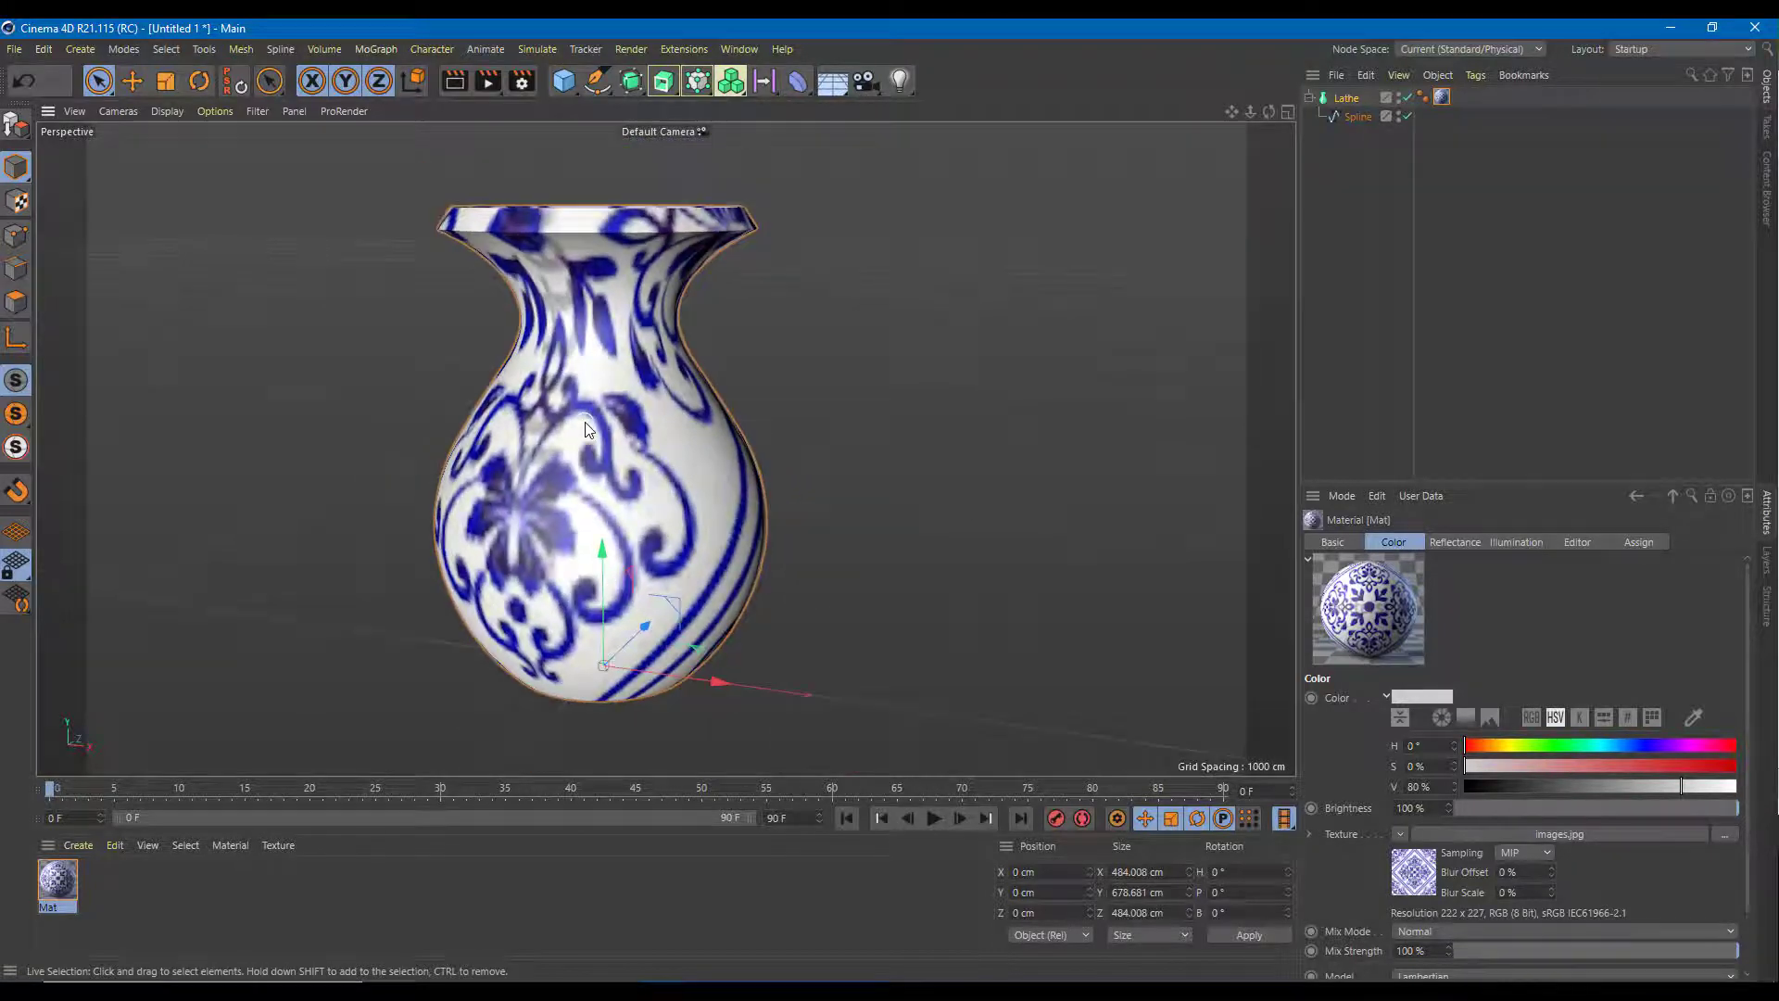
{"action": "left_click", "coordinate": [1401, 834]}
{"action": "left_click", "coordinate": [1477, 836]}
{"action": "left_click", "coordinate": [1483, 835]}
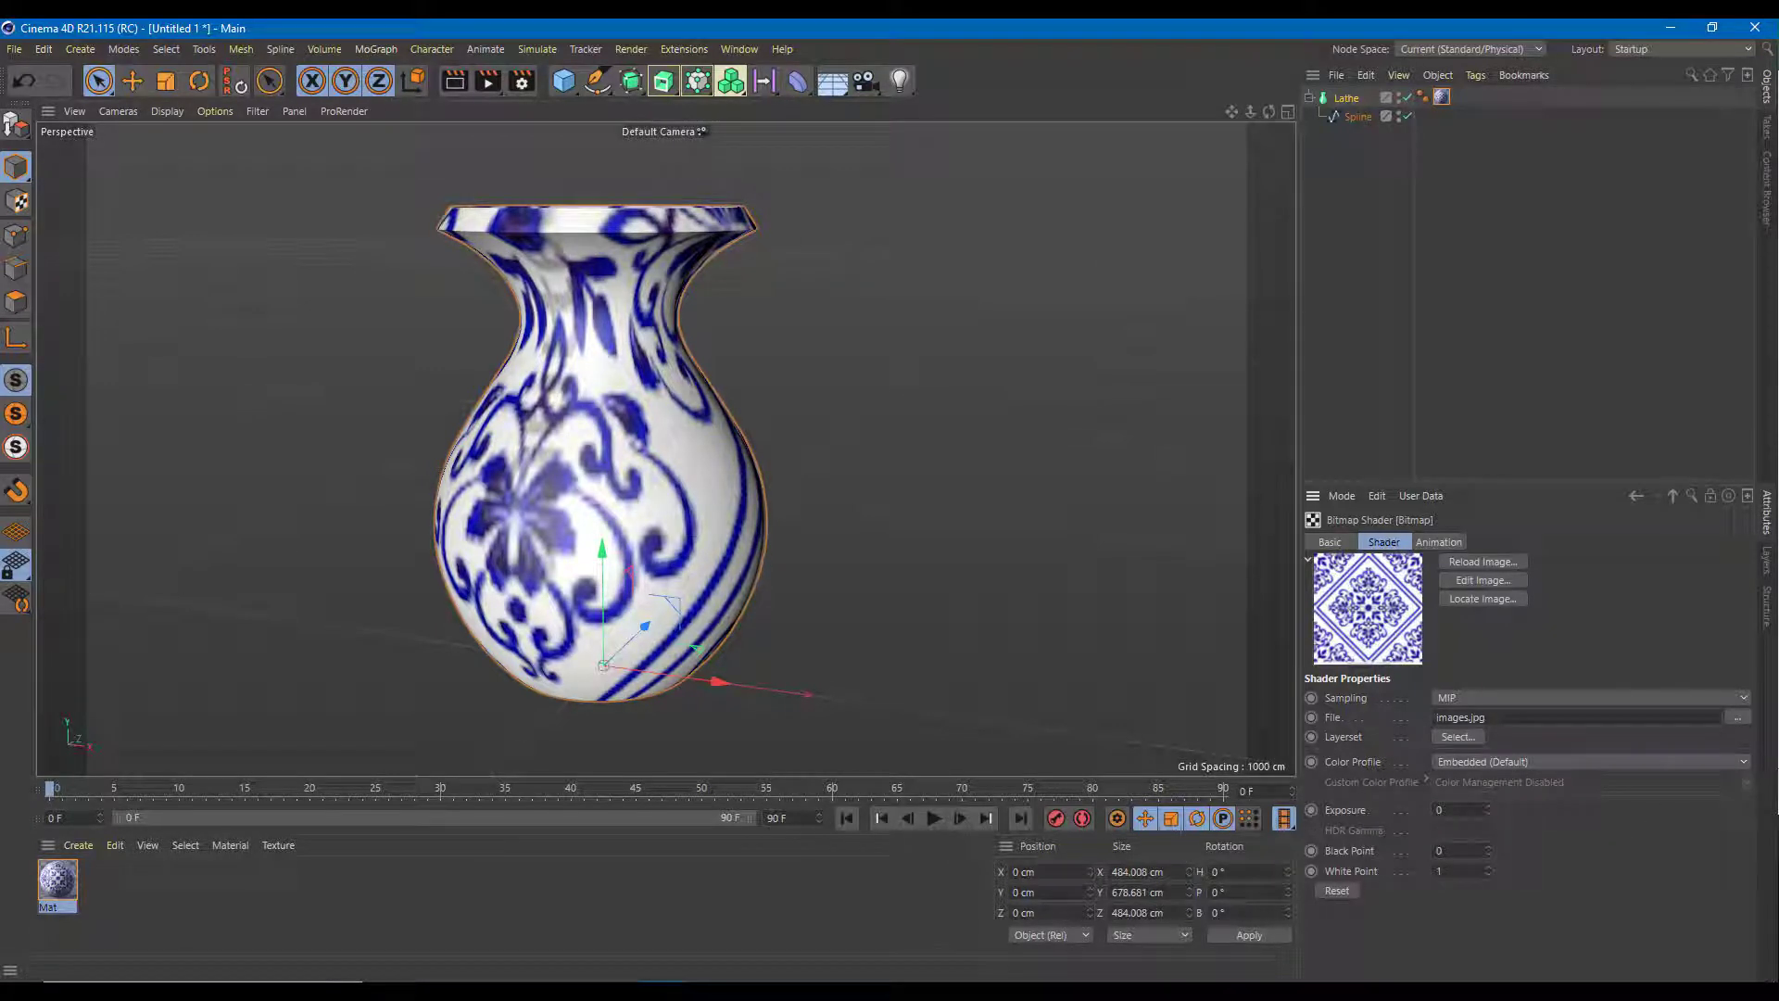
{"action": "left_click", "coordinate": [1640, 48]}
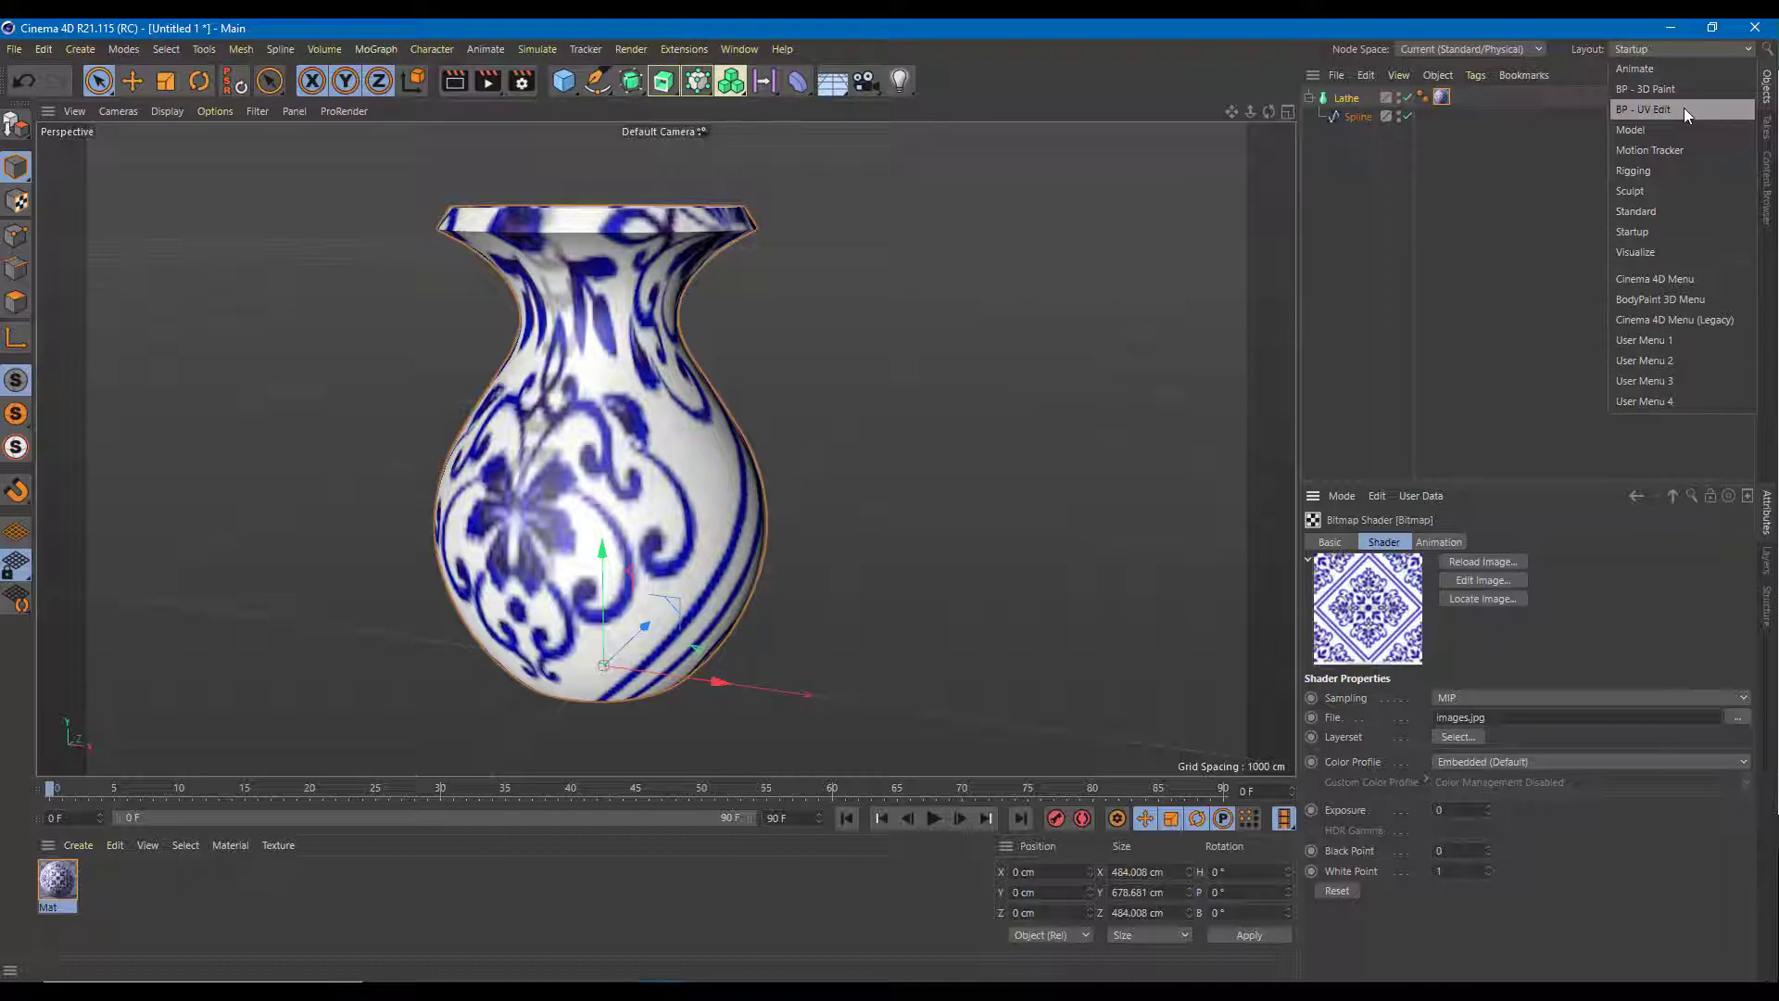
- Switch to the BP - UV Edit layout and show the Lathe's Mat tag Projection settings
{"action": "key", "text": "Escape"}
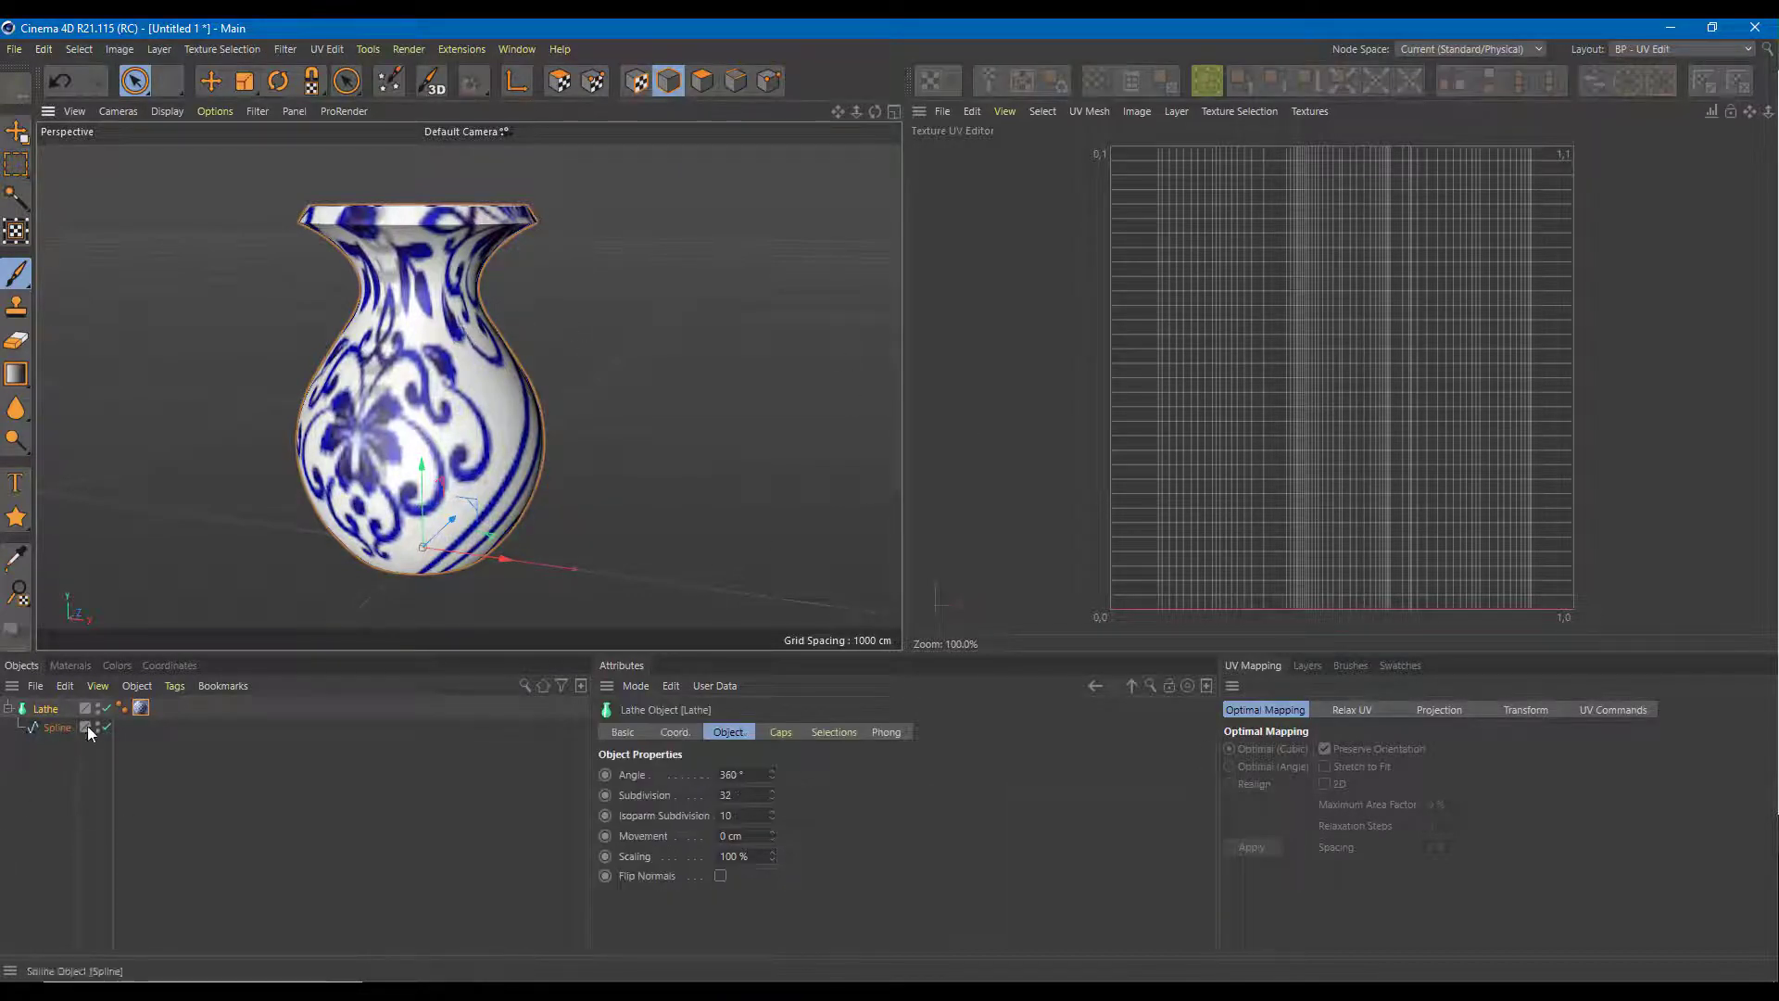
{"action": "left_click", "coordinate": [141, 709]}
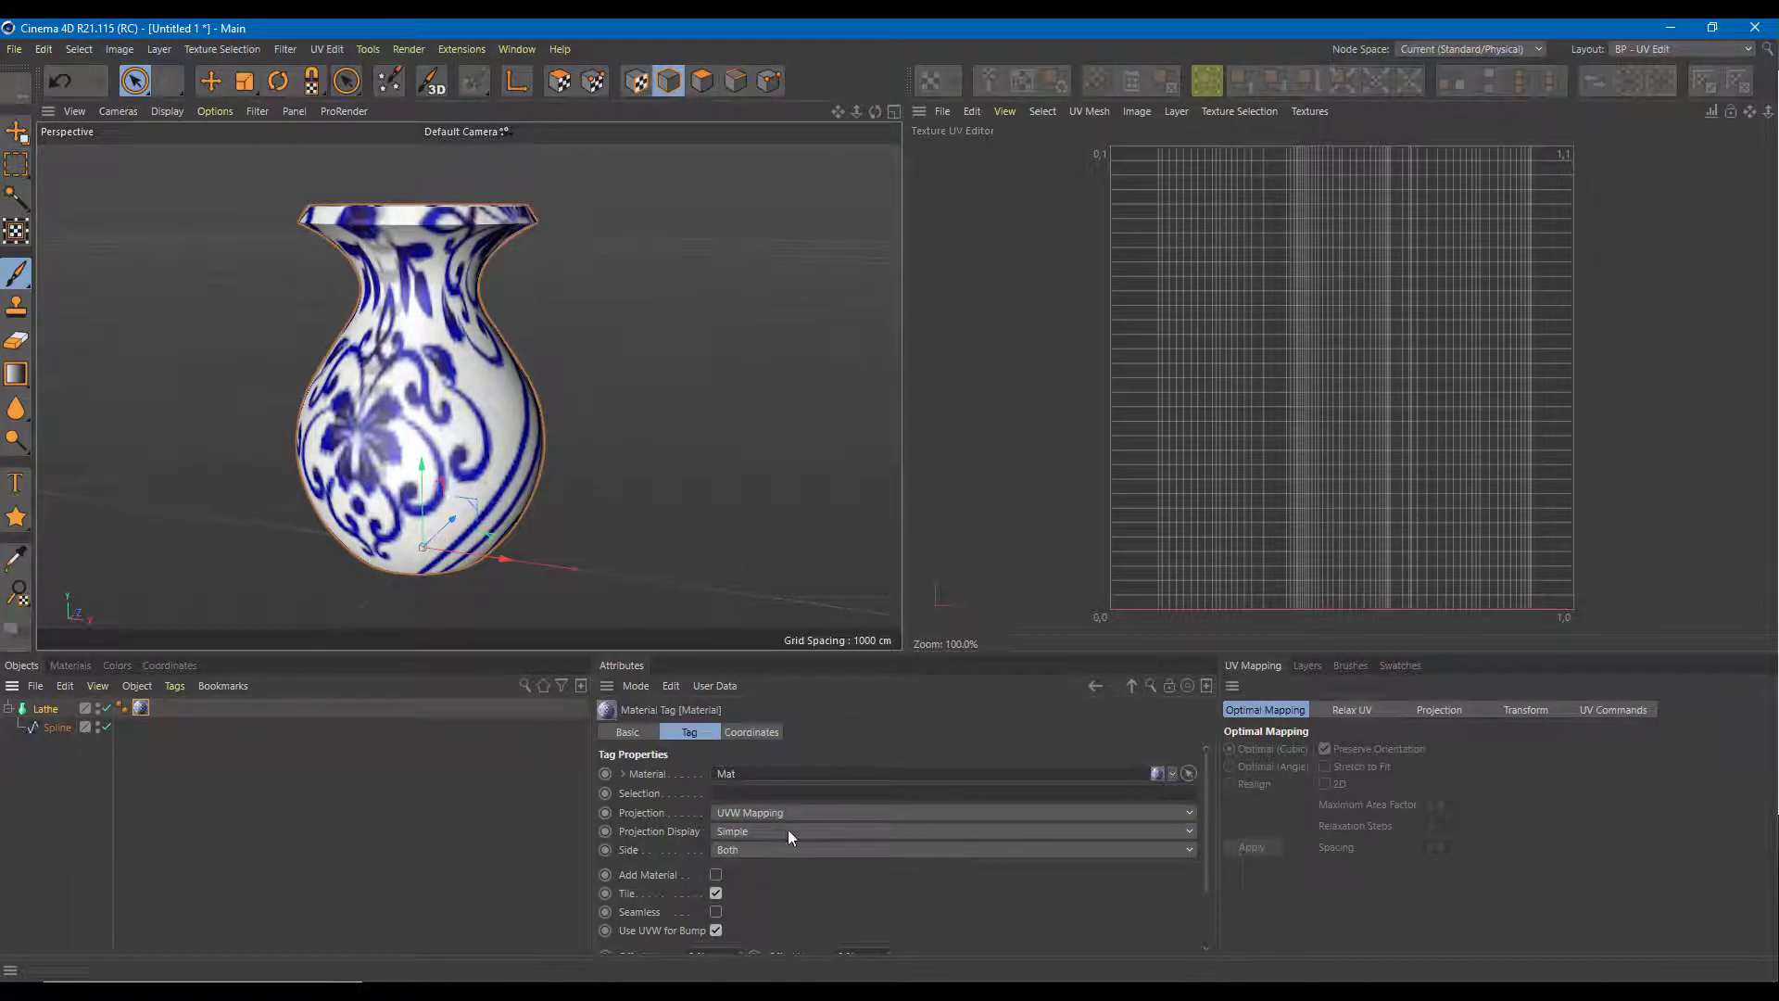
{"action": "left_click", "coordinate": [1499, 708]}
{"action": "left_click", "coordinate": [1453, 710]}
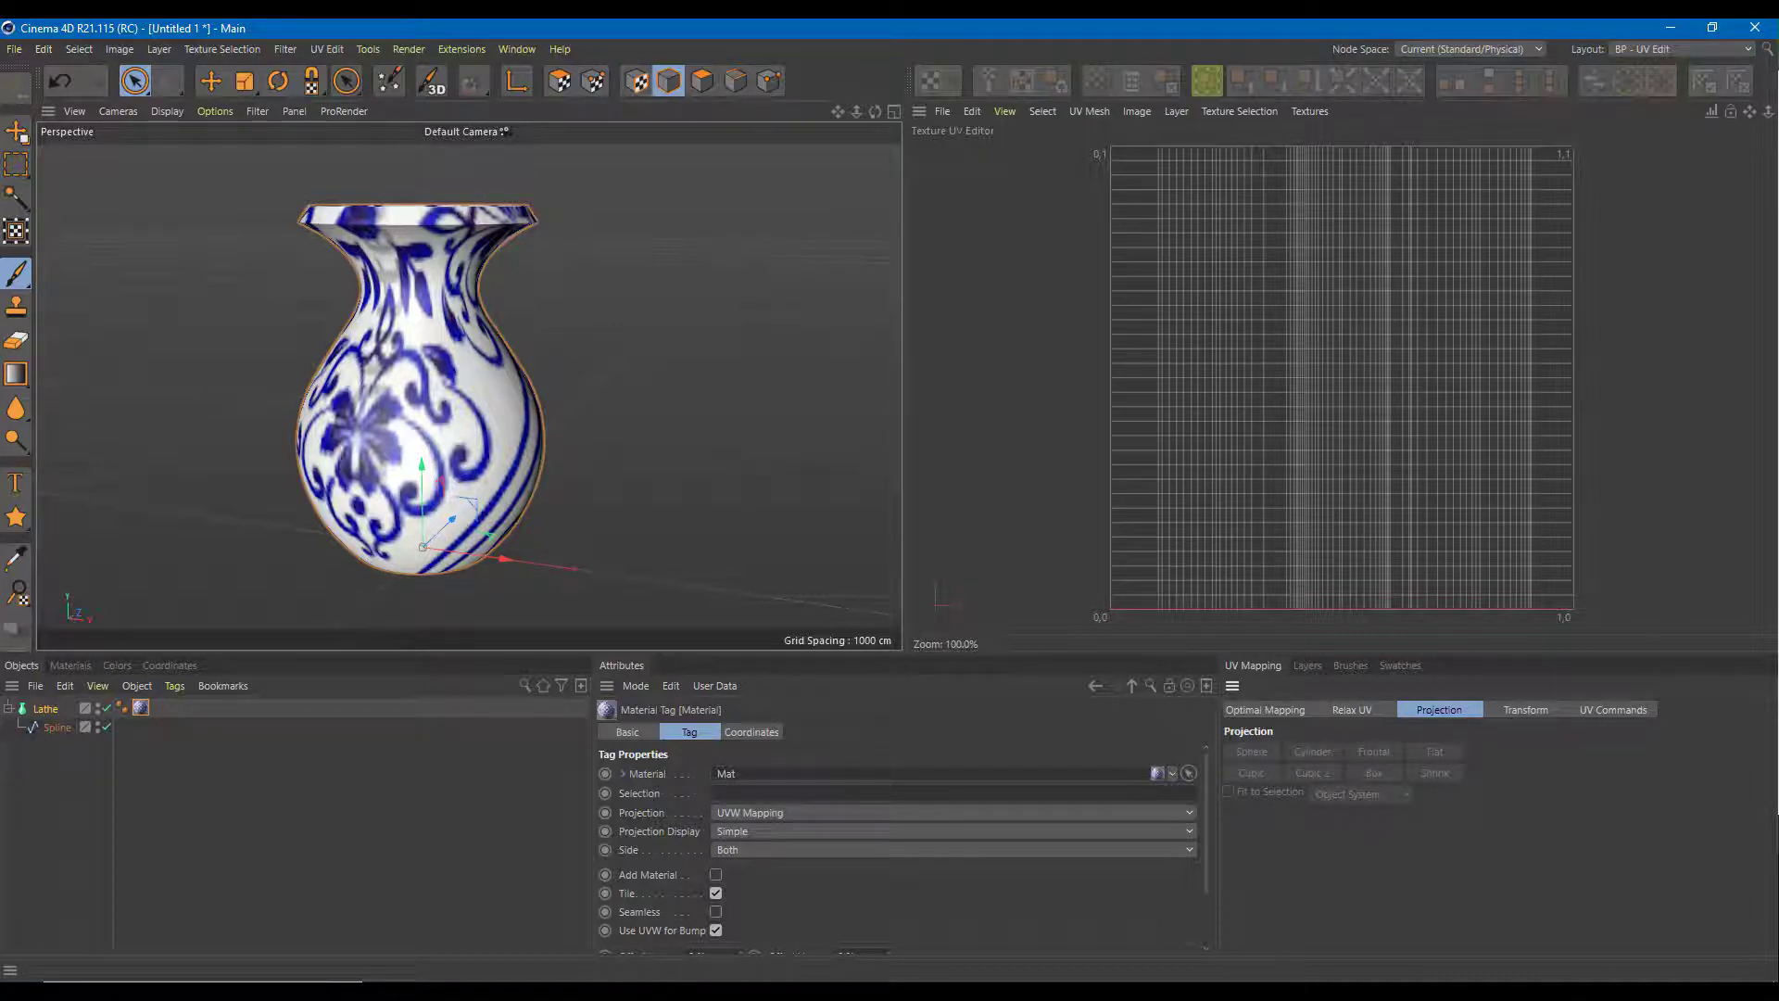
{"action": "scroll", "coordinate": [899, 833], "scroll_direction": "down", "scroll_amount": 2}
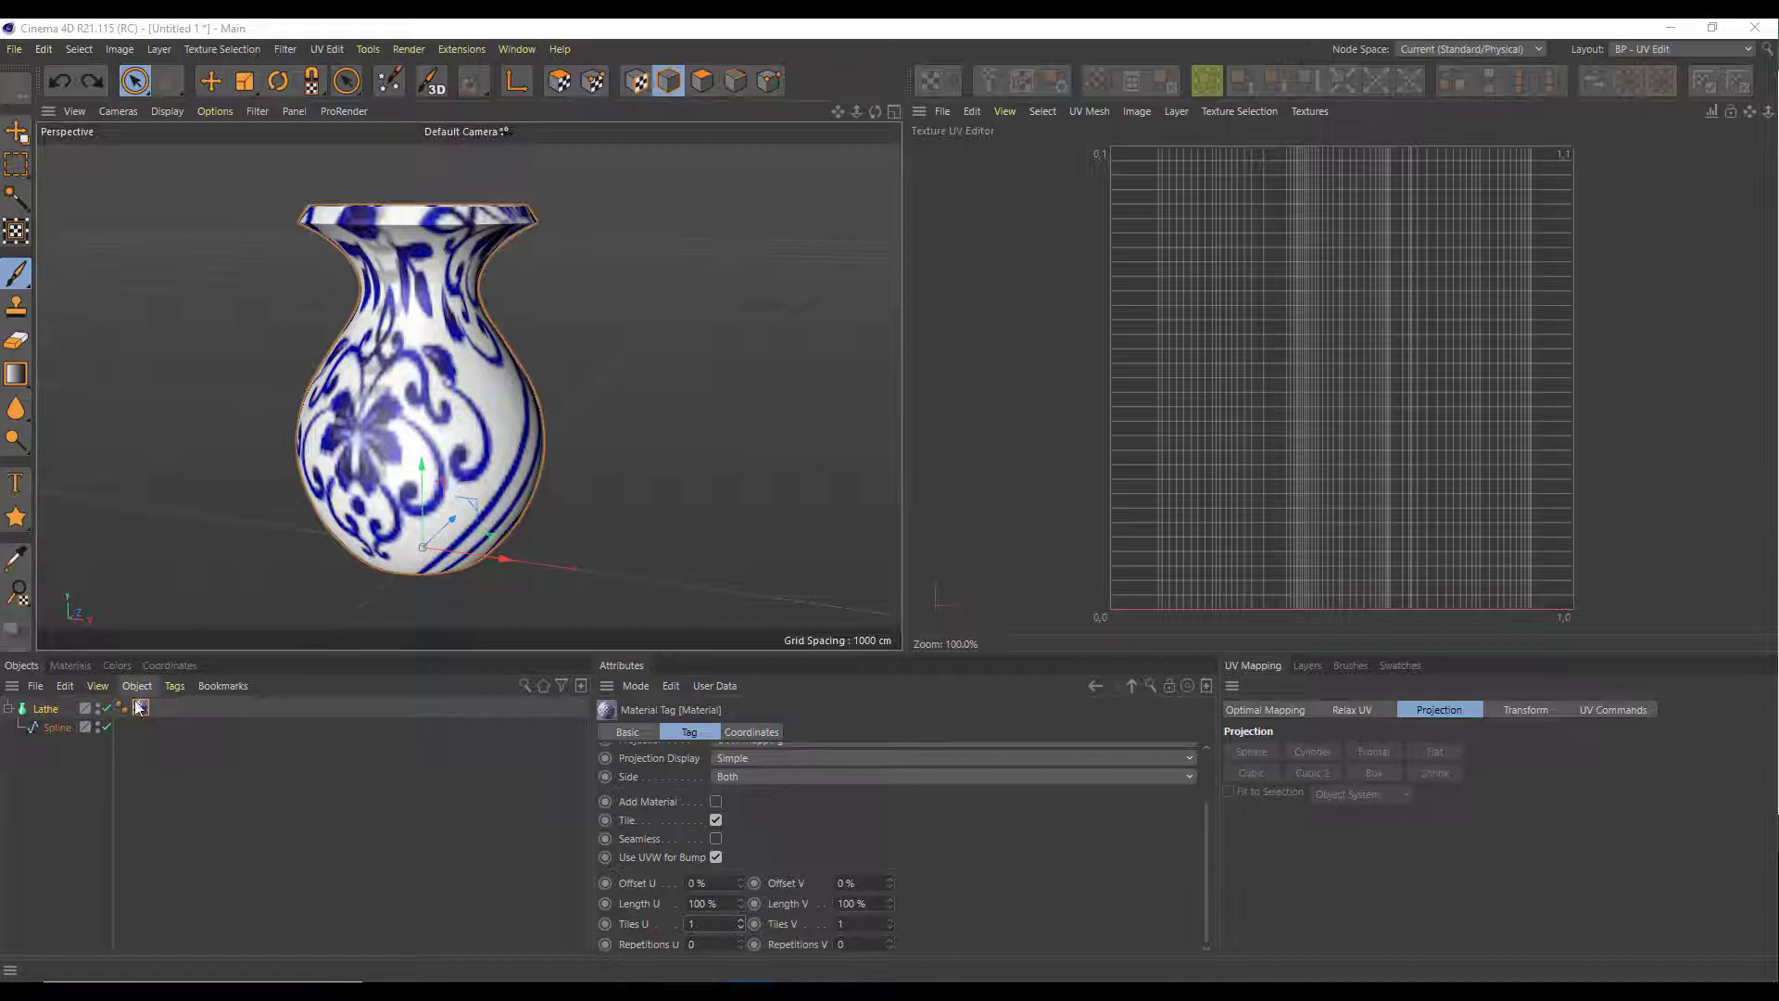
- Set the tag's Offset U to -32%, Length V to 4%, and Length U to -30%
{"action": "left_click", "coordinate": [388, 724]}
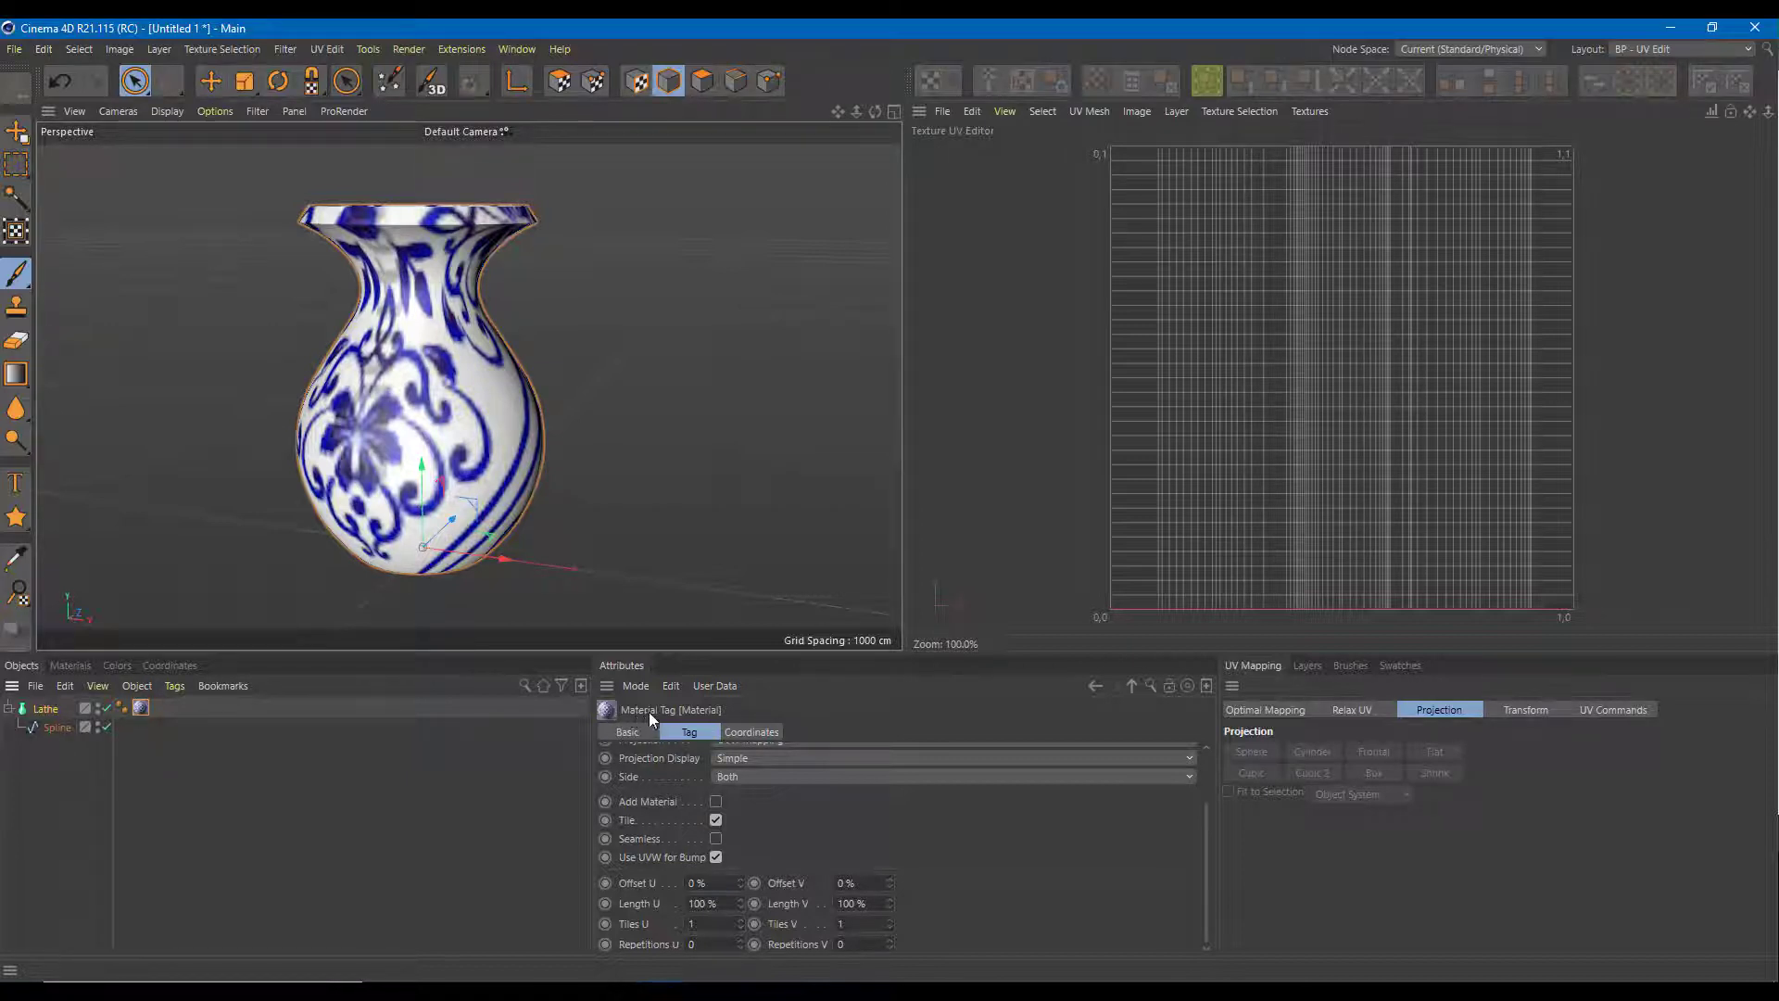
{"action": "left_click", "coordinate": [693, 732]}
{"action": "left_click_drag", "start_coordinate": [1207, 849], "coordinate": [916, 914]}
{"action": "mouse_move", "coordinate": [741, 881]}
{"action": "left_mouse_down"}
{"action": "mouse_move", "coordinate": [777, 881]}
{"action": "mouse_move", "coordinate": [730, 882]}
{"action": "mouse_move", "coordinate": [744, 903]}
{"action": "left_mouse_up"}
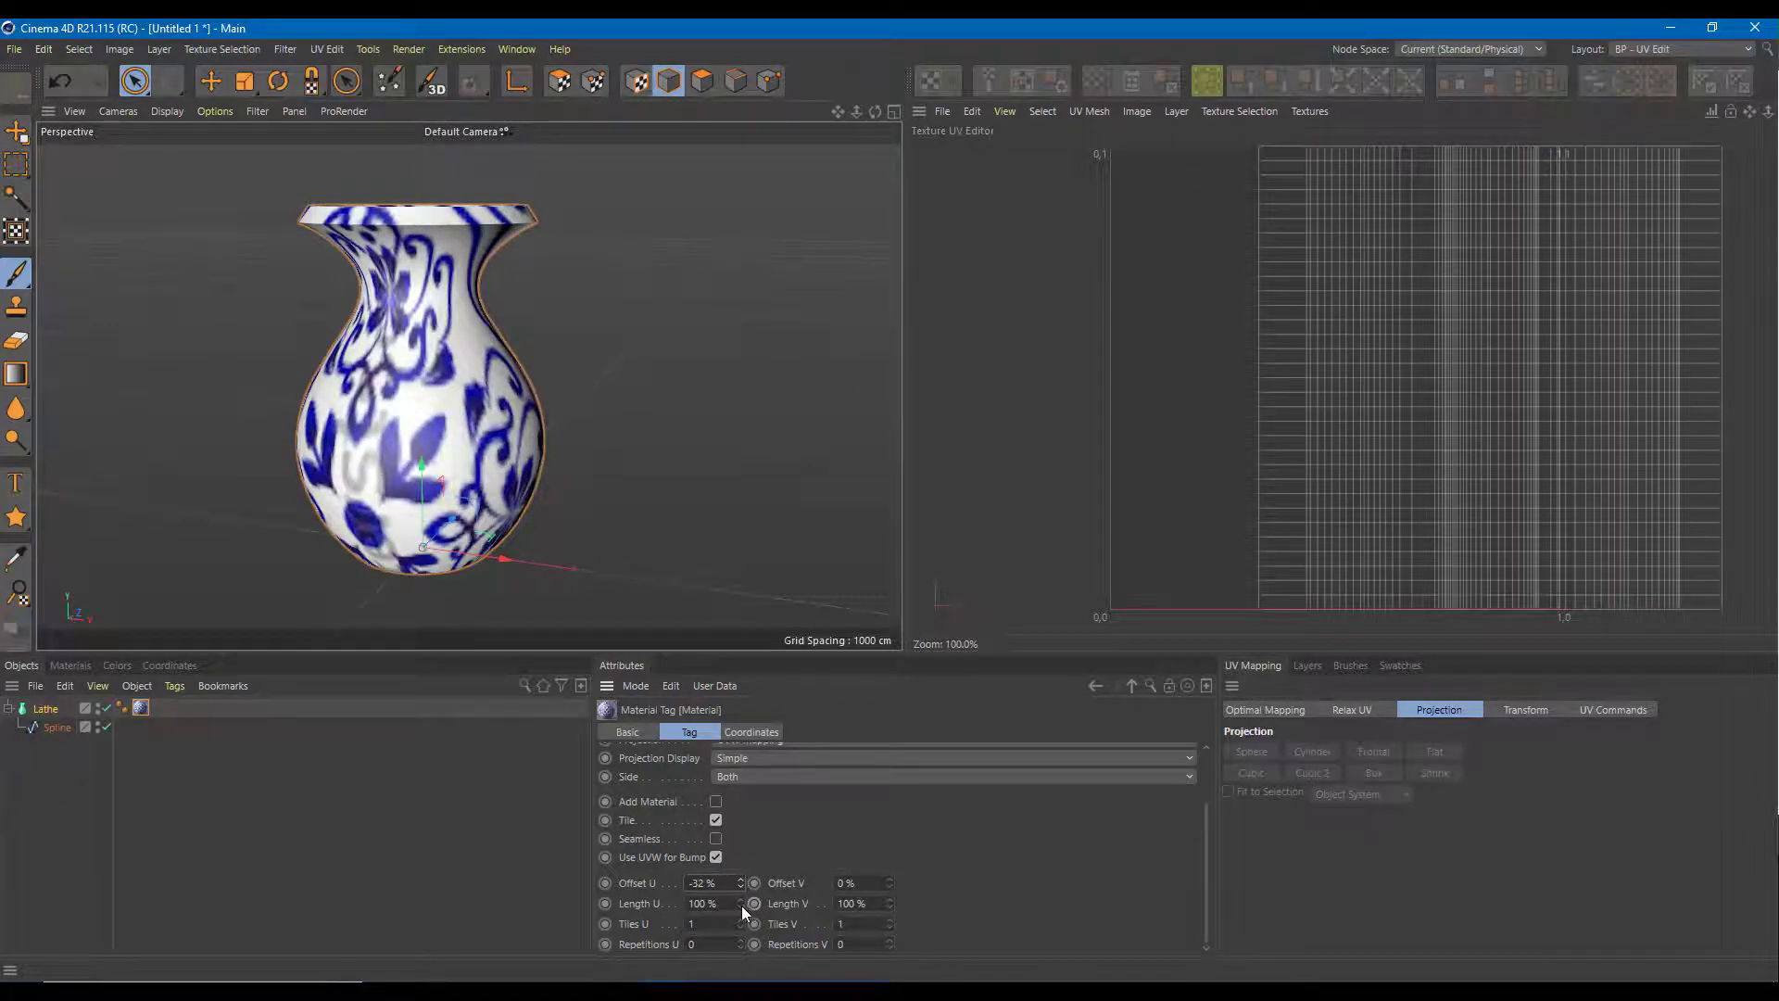
{"action": "left_click_drag", "start_coordinate": [741, 902], "coordinate": [621, 910]}
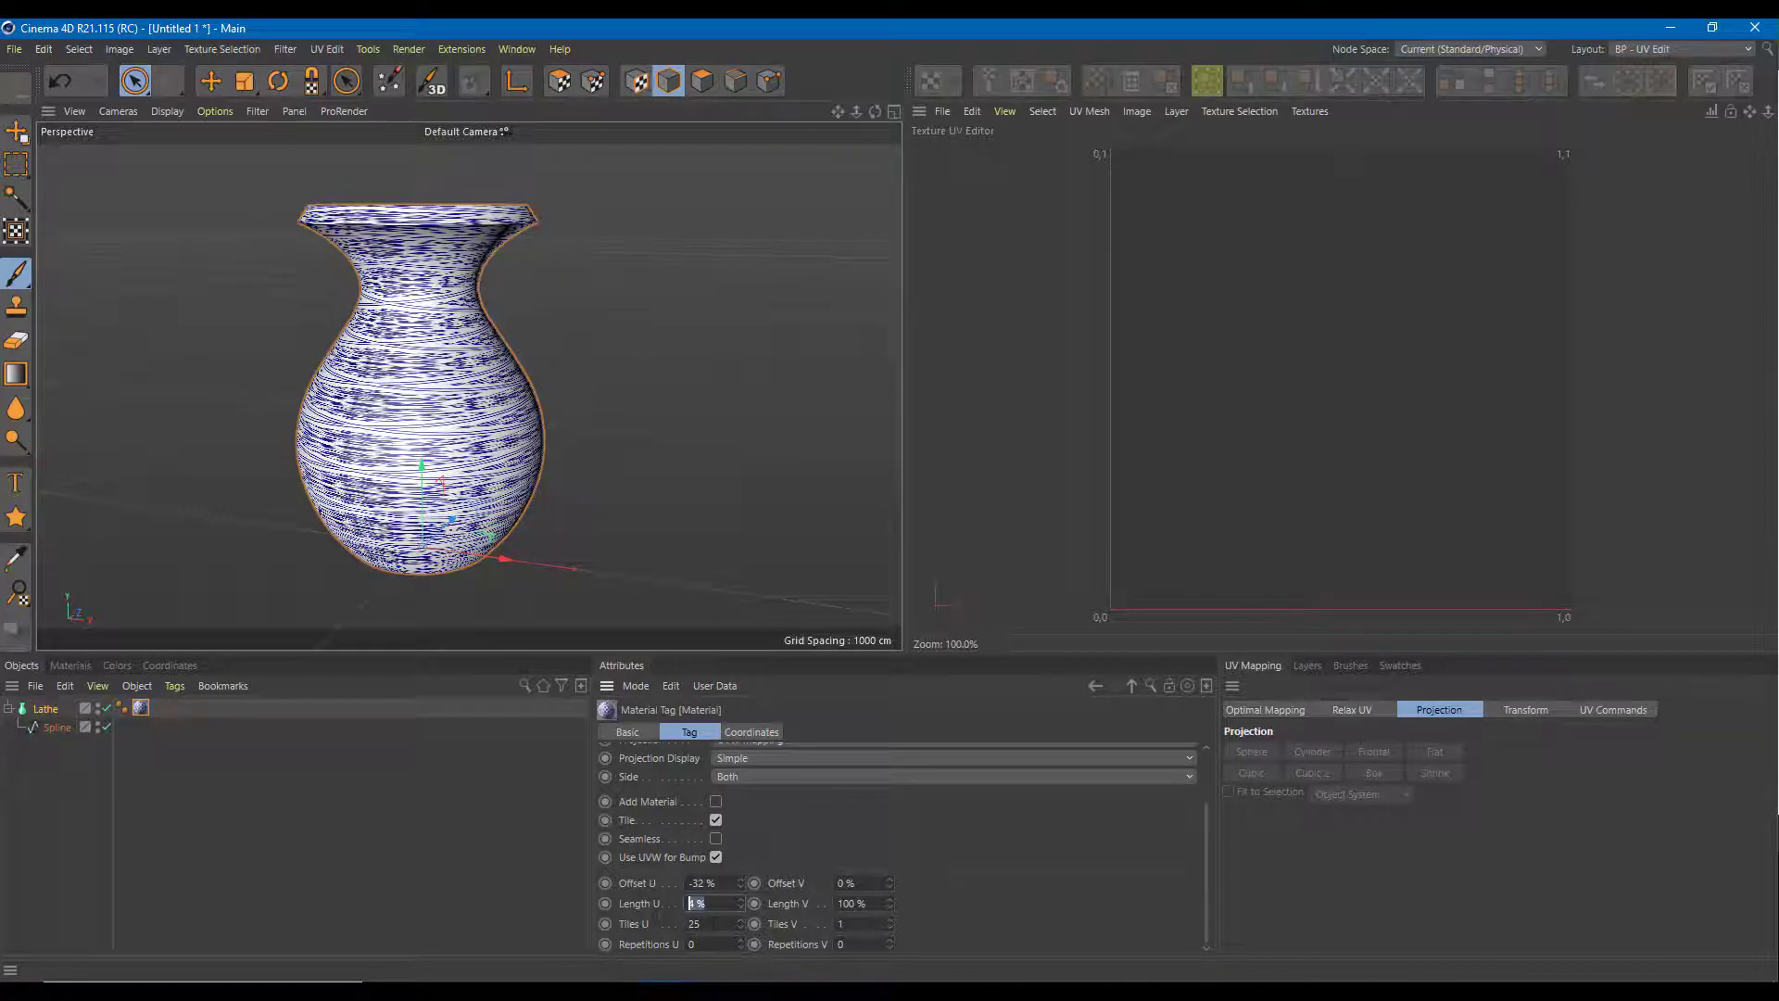
{"action": "key", "text": "Tab"}
{"action": "type", "text": "4"}
{"action": "left_click", "coordinate": [851, 889]}
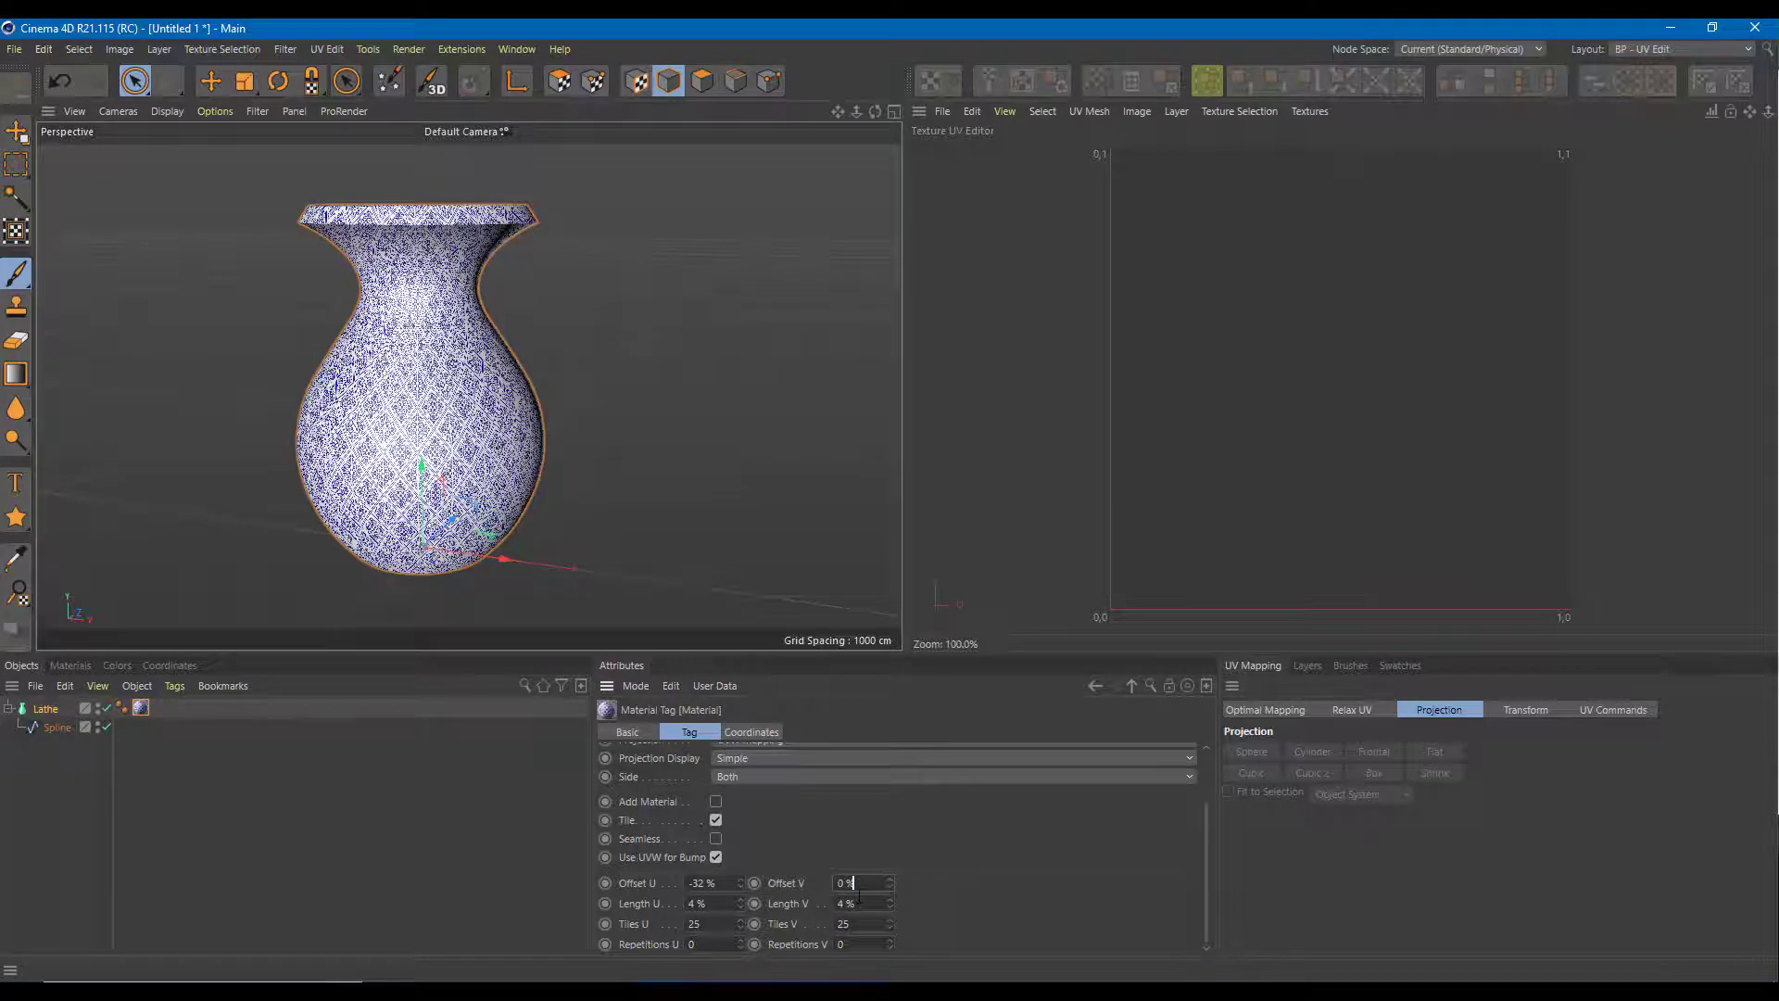
{"action": "left_click_drag", "start_coordinate": [739, 904], "coordinate": [739, 941]}
- Set Length V to 30% and orbit to a lower, closer view of the vase
{"action": "double_click", "coordinate": [859, 903]}
{"action": "type", "text": "30"}
{"action": "key", "text": "Return"}
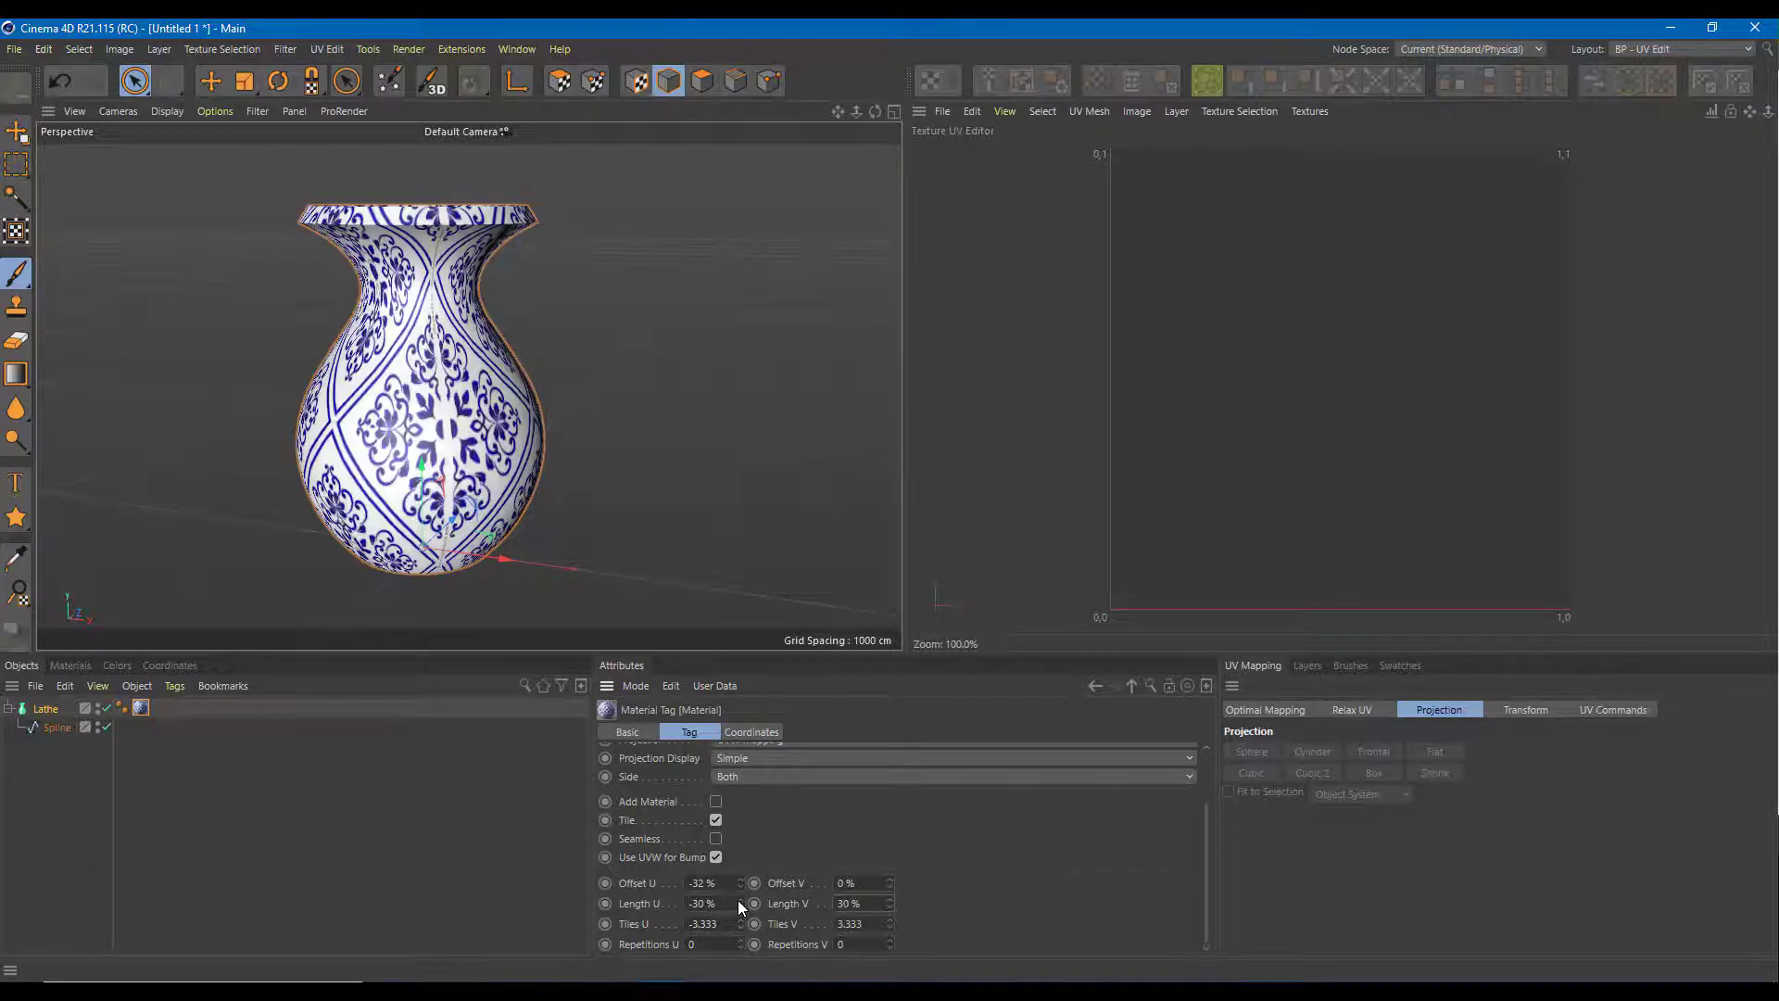
{"action": "left_click_drag", "start_coordinate": [584, 385], "coordinate": [651, 453], "text": "alt"}
{"action": "right_click_drag", "start_coordinate": [652, 453], "coordinate": [653, 505], "text": "alt"}
{"action": "left_click_drag", "start_coordinate": [652, 505], "coordinate": [760, 968], "text": "alt"}
- Adjust tile lengths until Length U is 9.766%, repeating the pattern 10.24 times around
{"action": "left_click", "coordinate": [702, 903]}
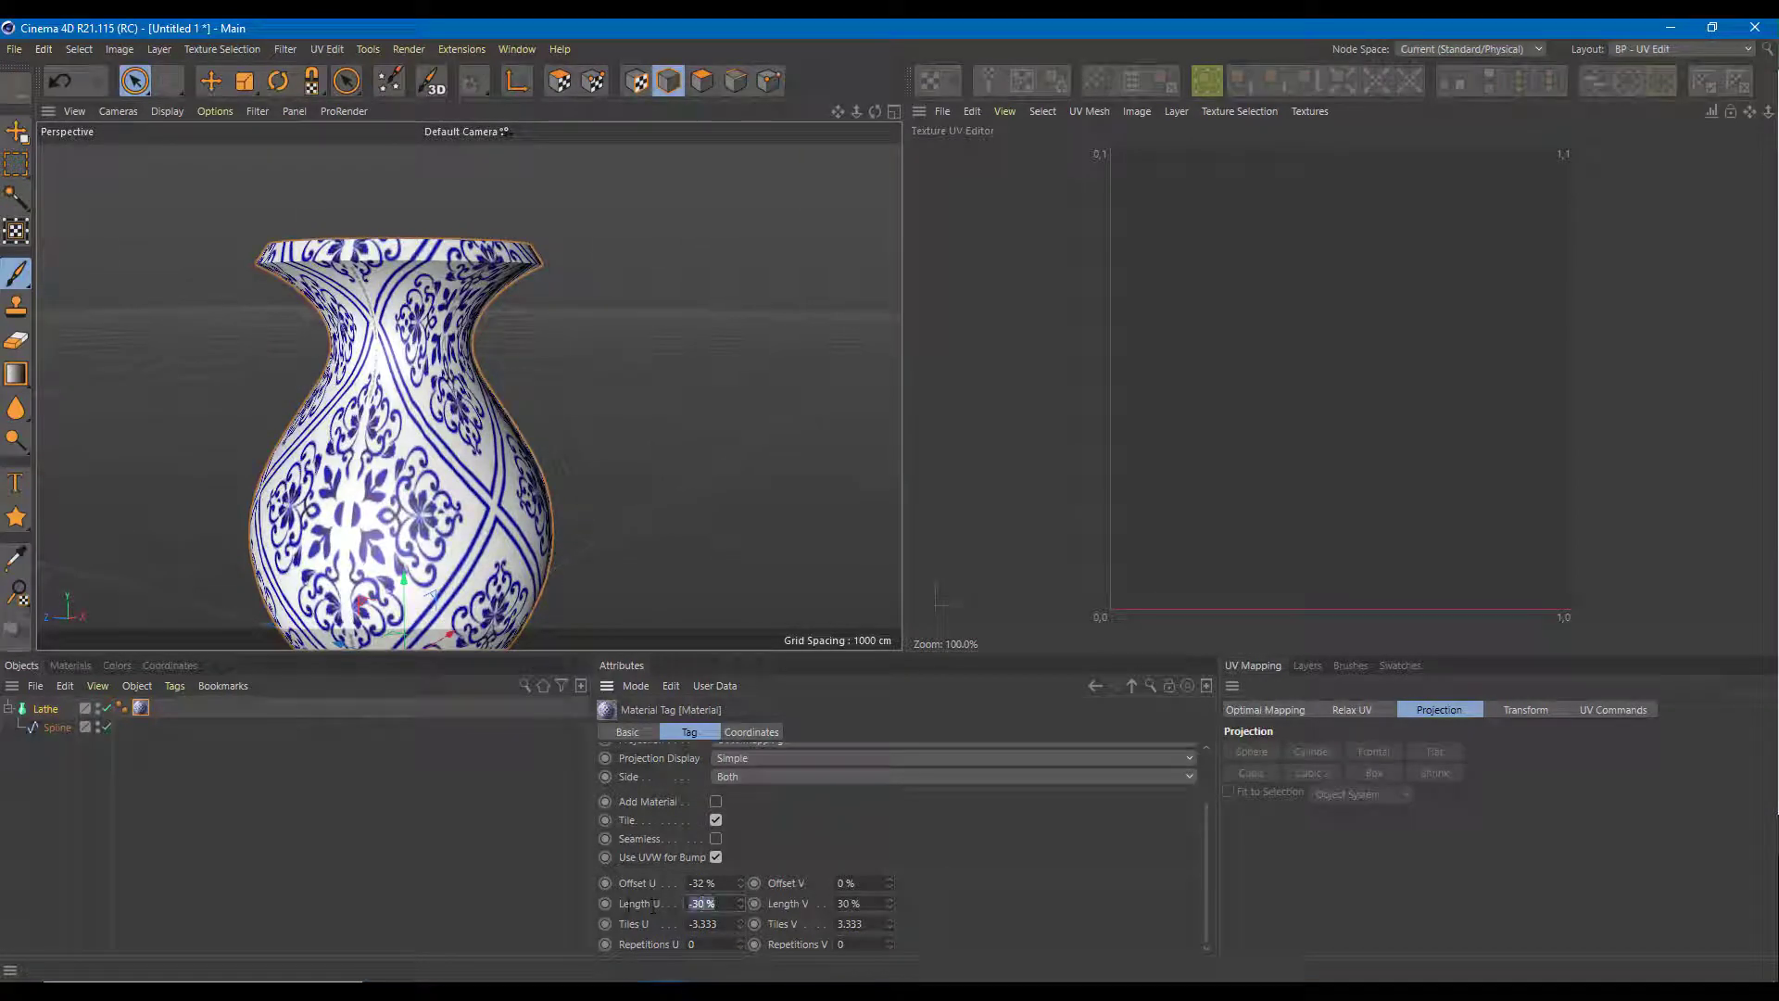
{"action": "type", "text": "50"}
{"action": "key", "text": "Return"}
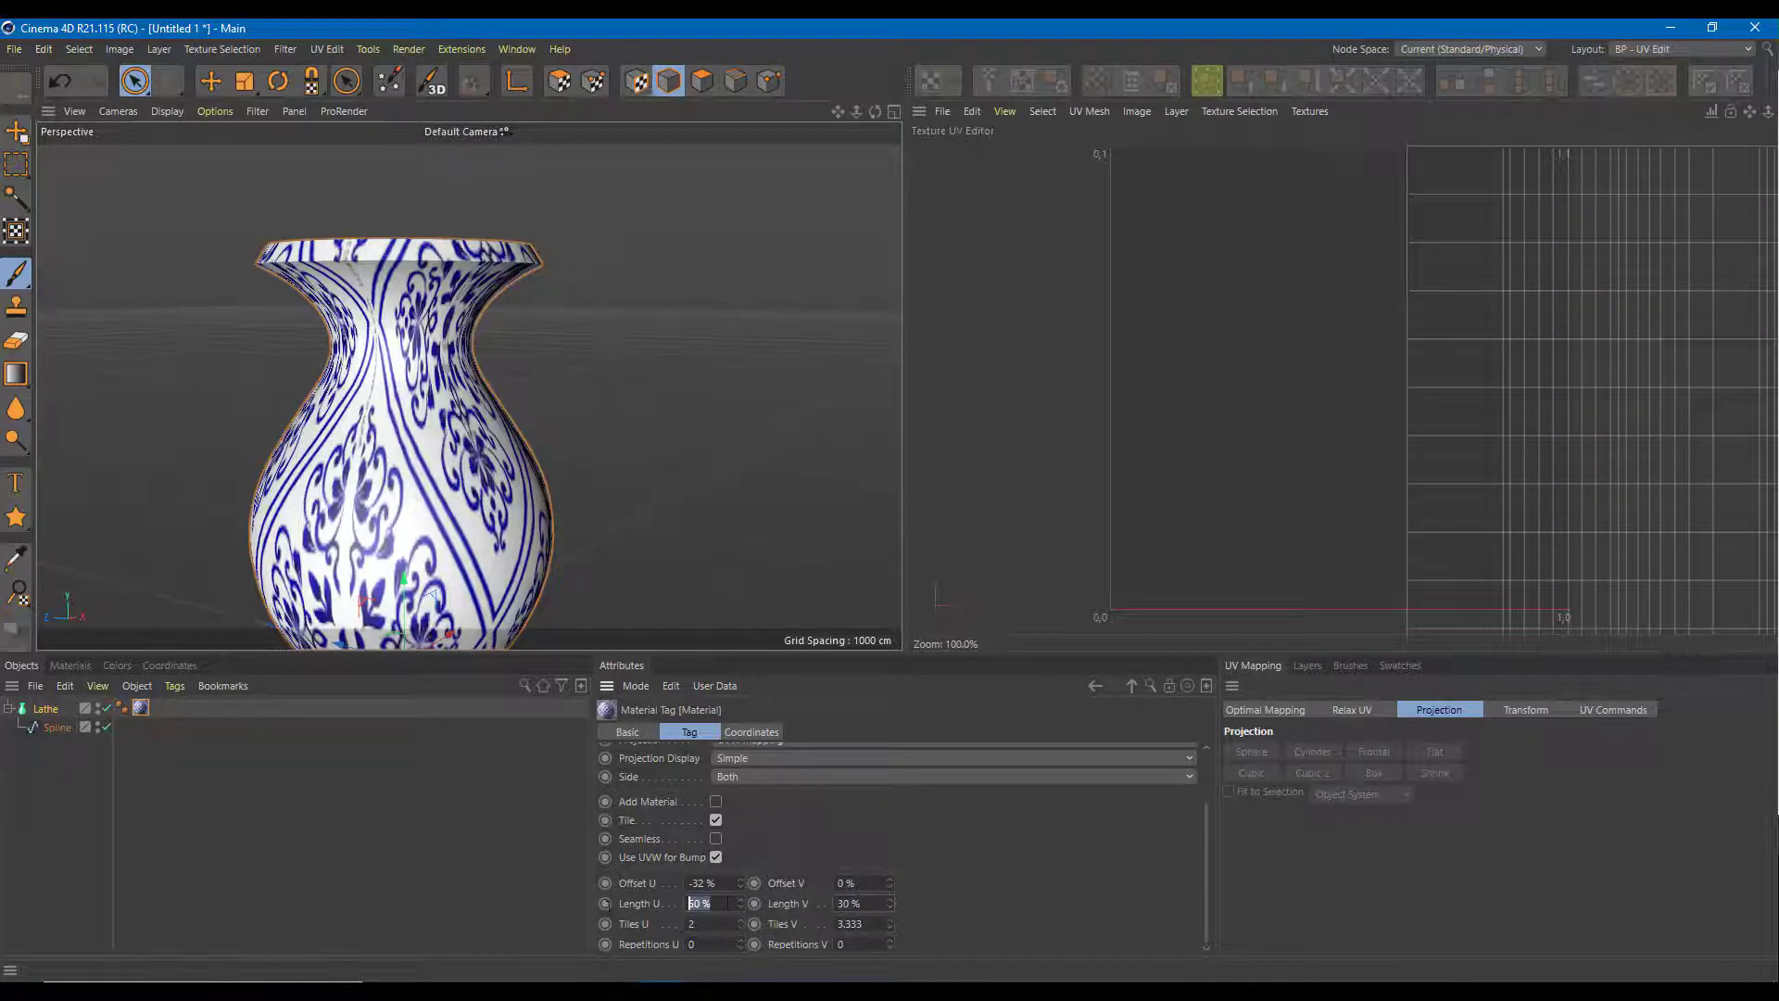
{"action": "type", "text": "20"}
{"action": "key", "text": "Tab"}
{"action": "key", "text": "Return"}
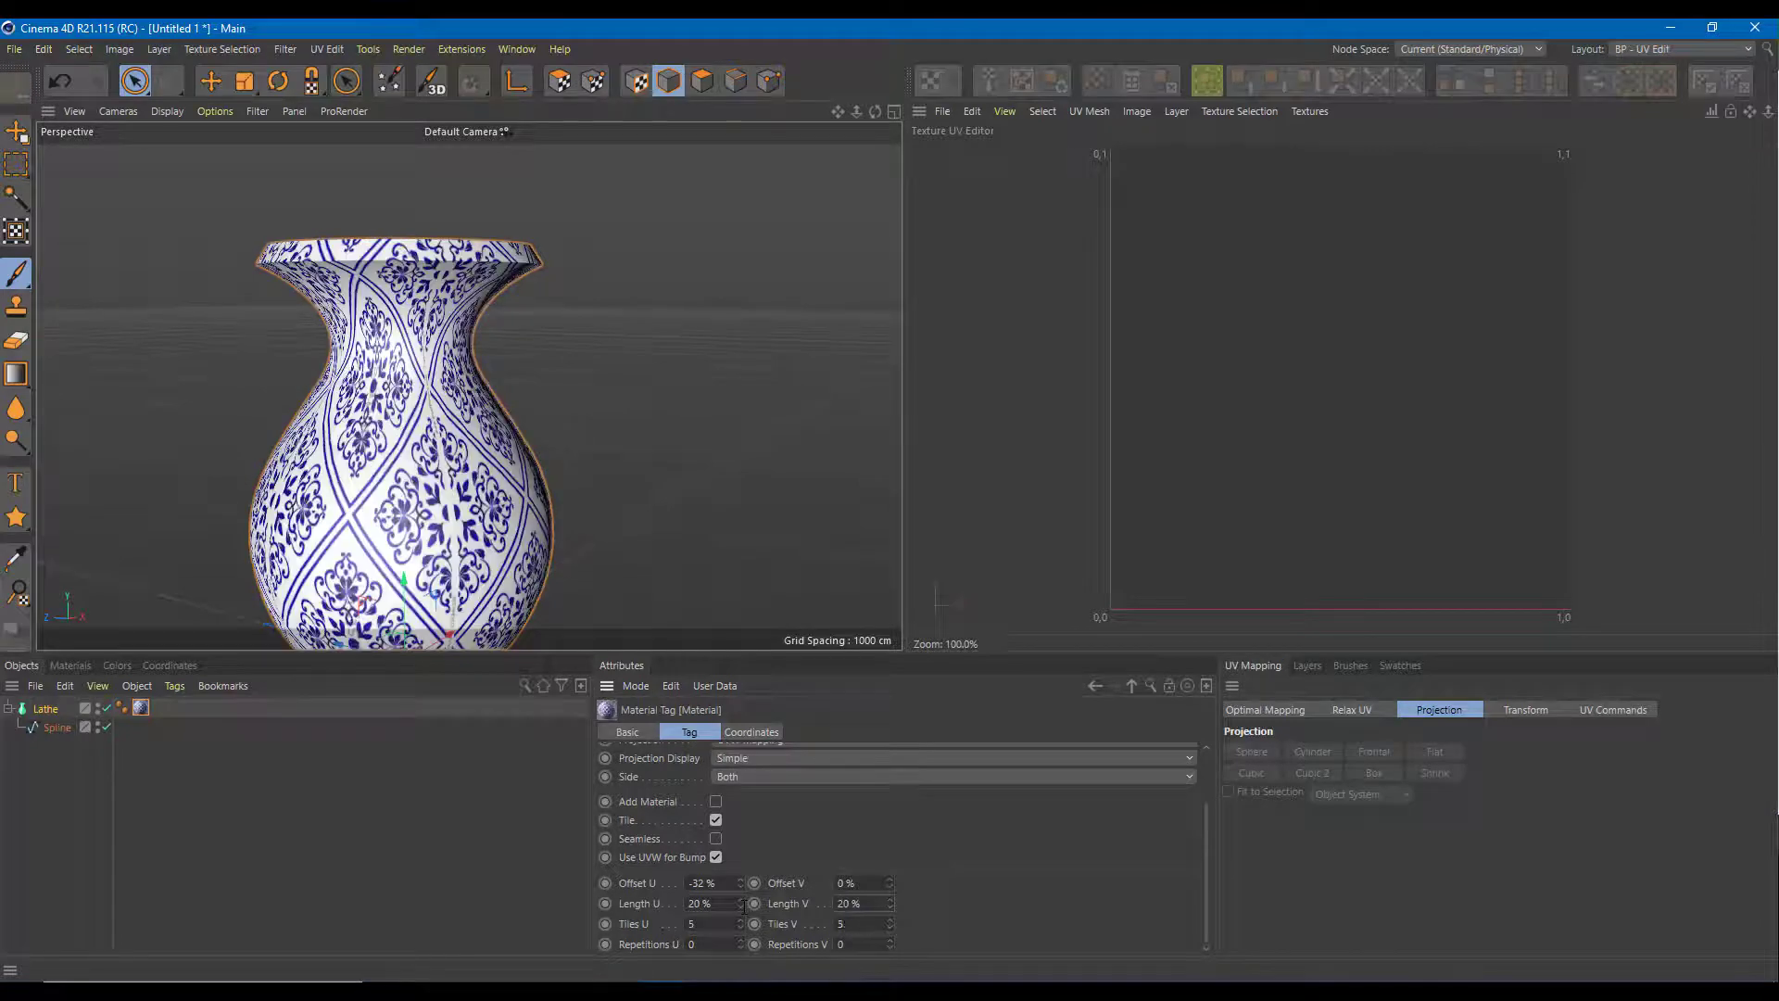
{"action": "mouse_move", "coordinate": [891, 902]}
{"action": "left_mouse_down"}
{"action": "mouse_move", "coordinate": [891, 939]}
{"action": "mouse_move", "coordinate": [891, 919]}
{"action": "left_mouse_up"}
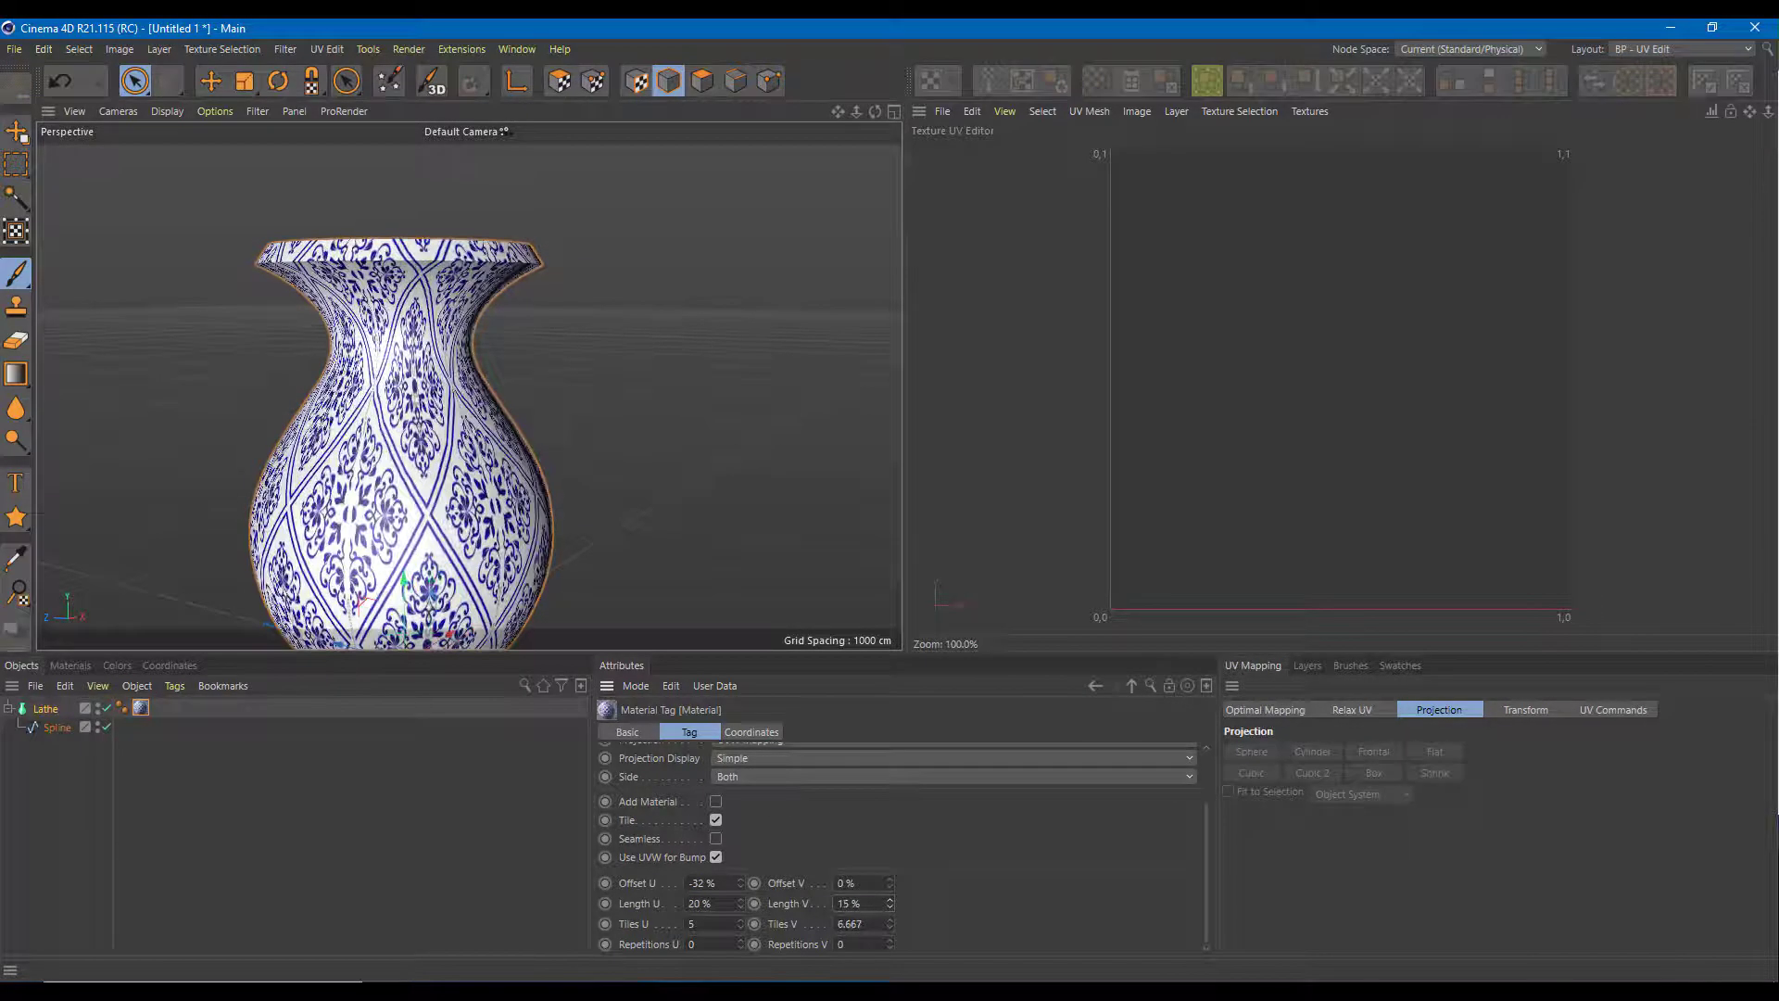
{"action": "left_click_drag", "start_coordinate": [740, 904], "coordinate": [740, 926]}
{"action": "scroll", "coordinate": [642, 533], "scroll_direction": "up", "scroll_amount": 2}
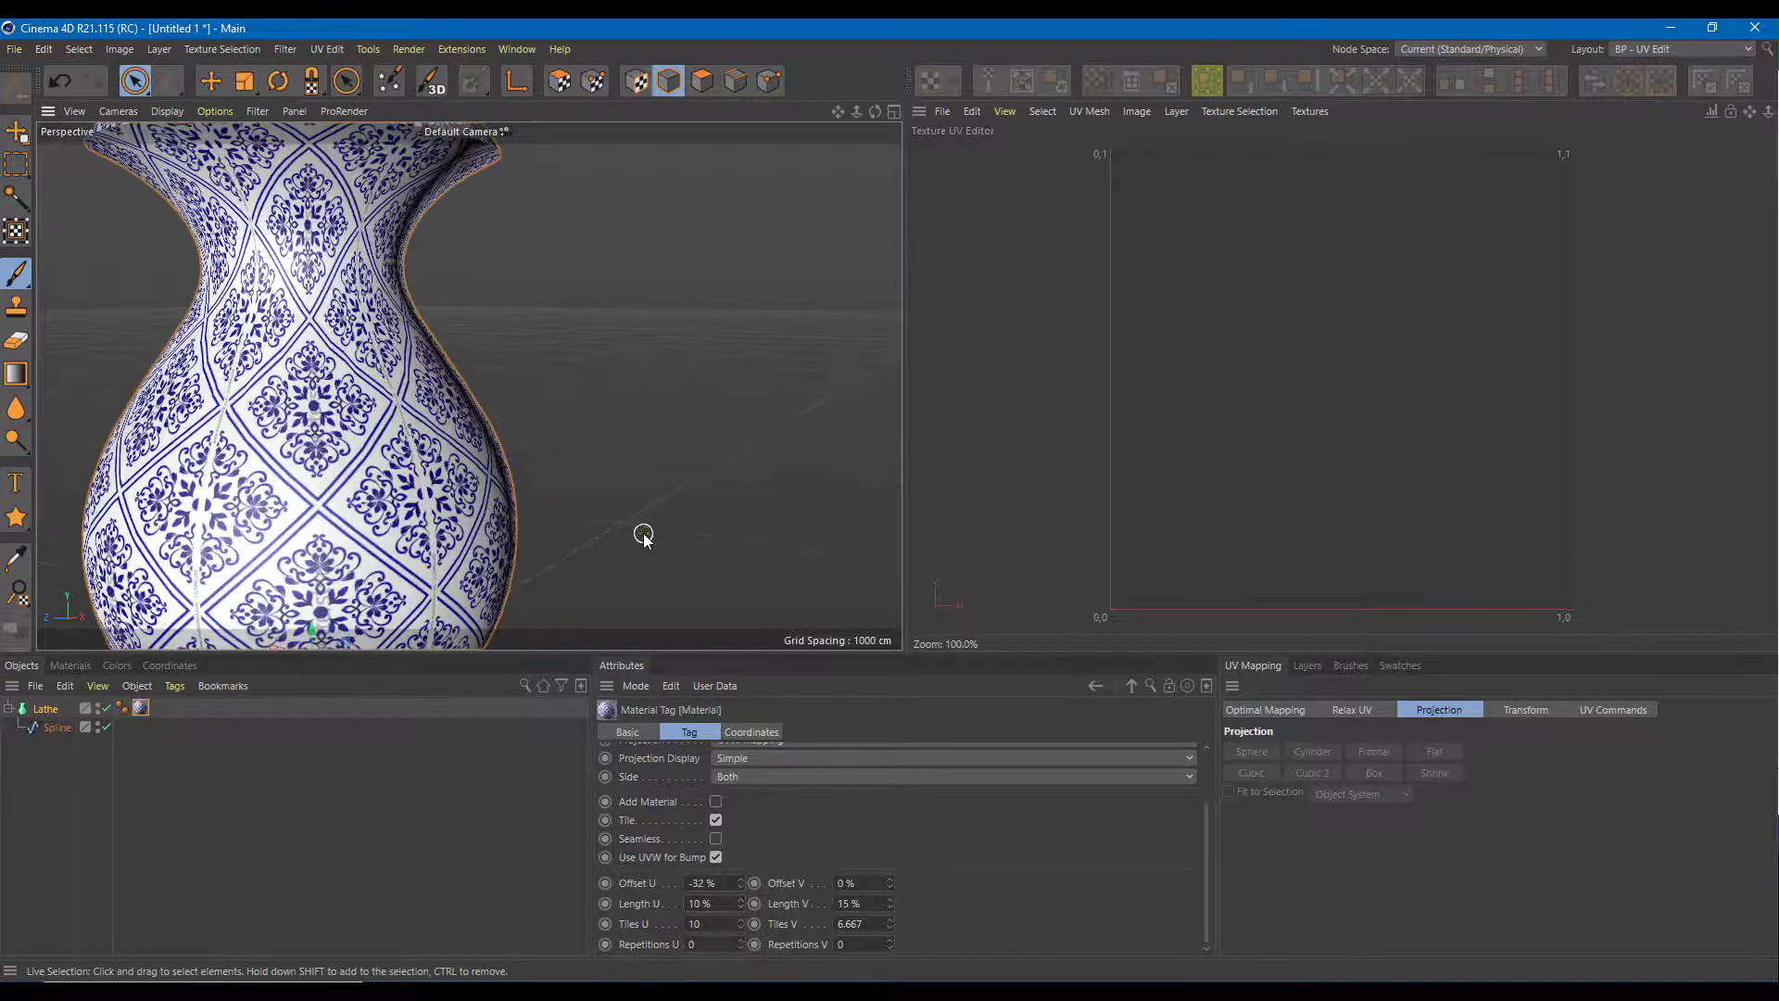
{"action": "scroll", "coordinate": [695, 611], "scroll_direction": "down", "scroll_amount": 4}
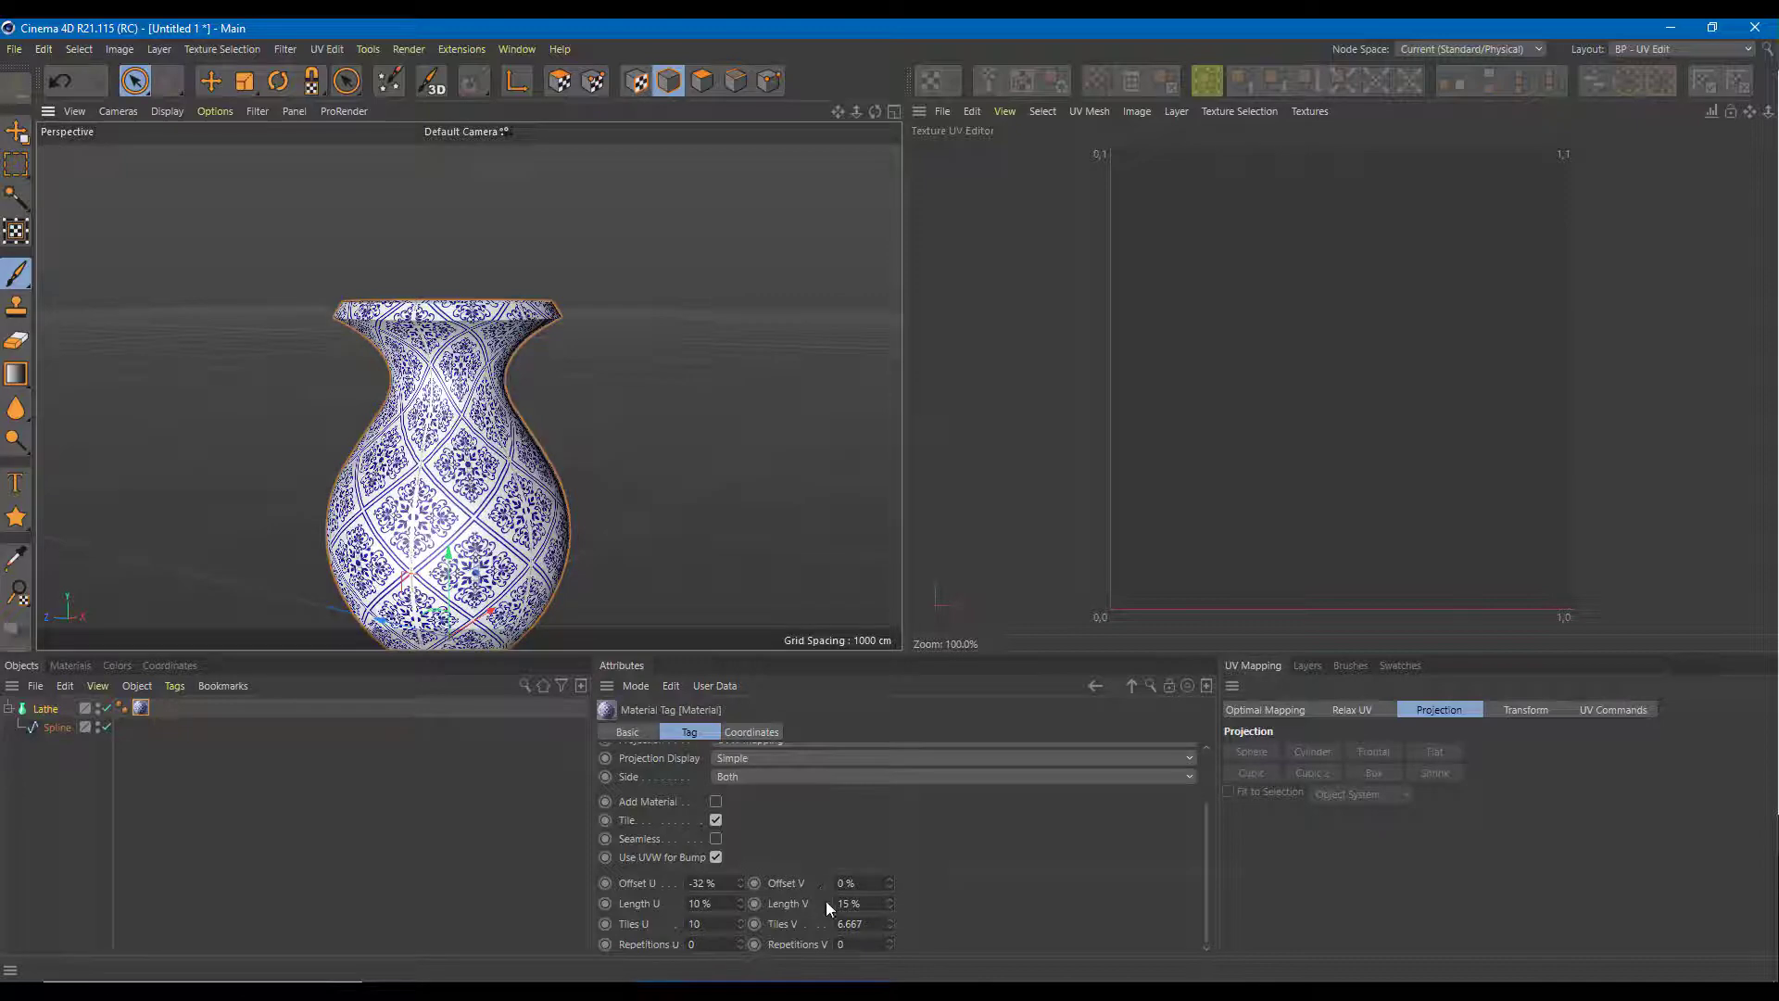
{"action": "left_click_drag", "start_coordinate": [740, 923], "coordinate": [747, 912]}
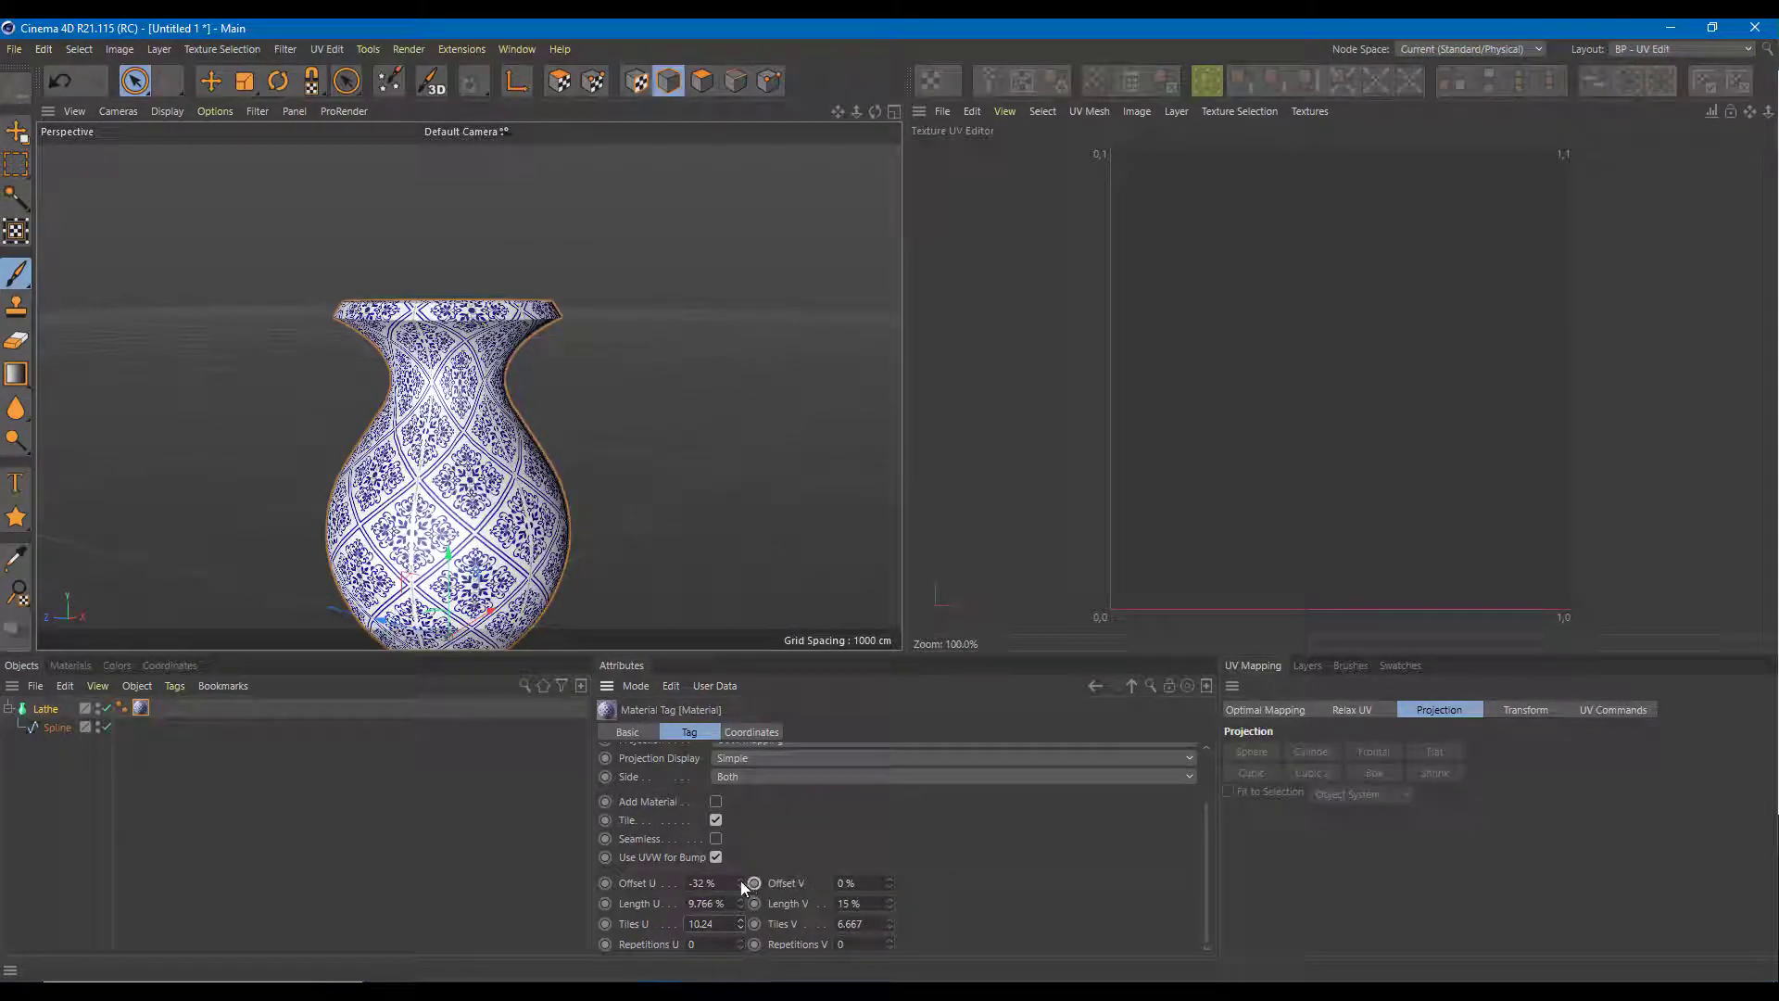
- Turn on Seamless, turn off Add Material, and inspect the tiled vase
{"action": "left_click", "coordinate": [715, 838]}
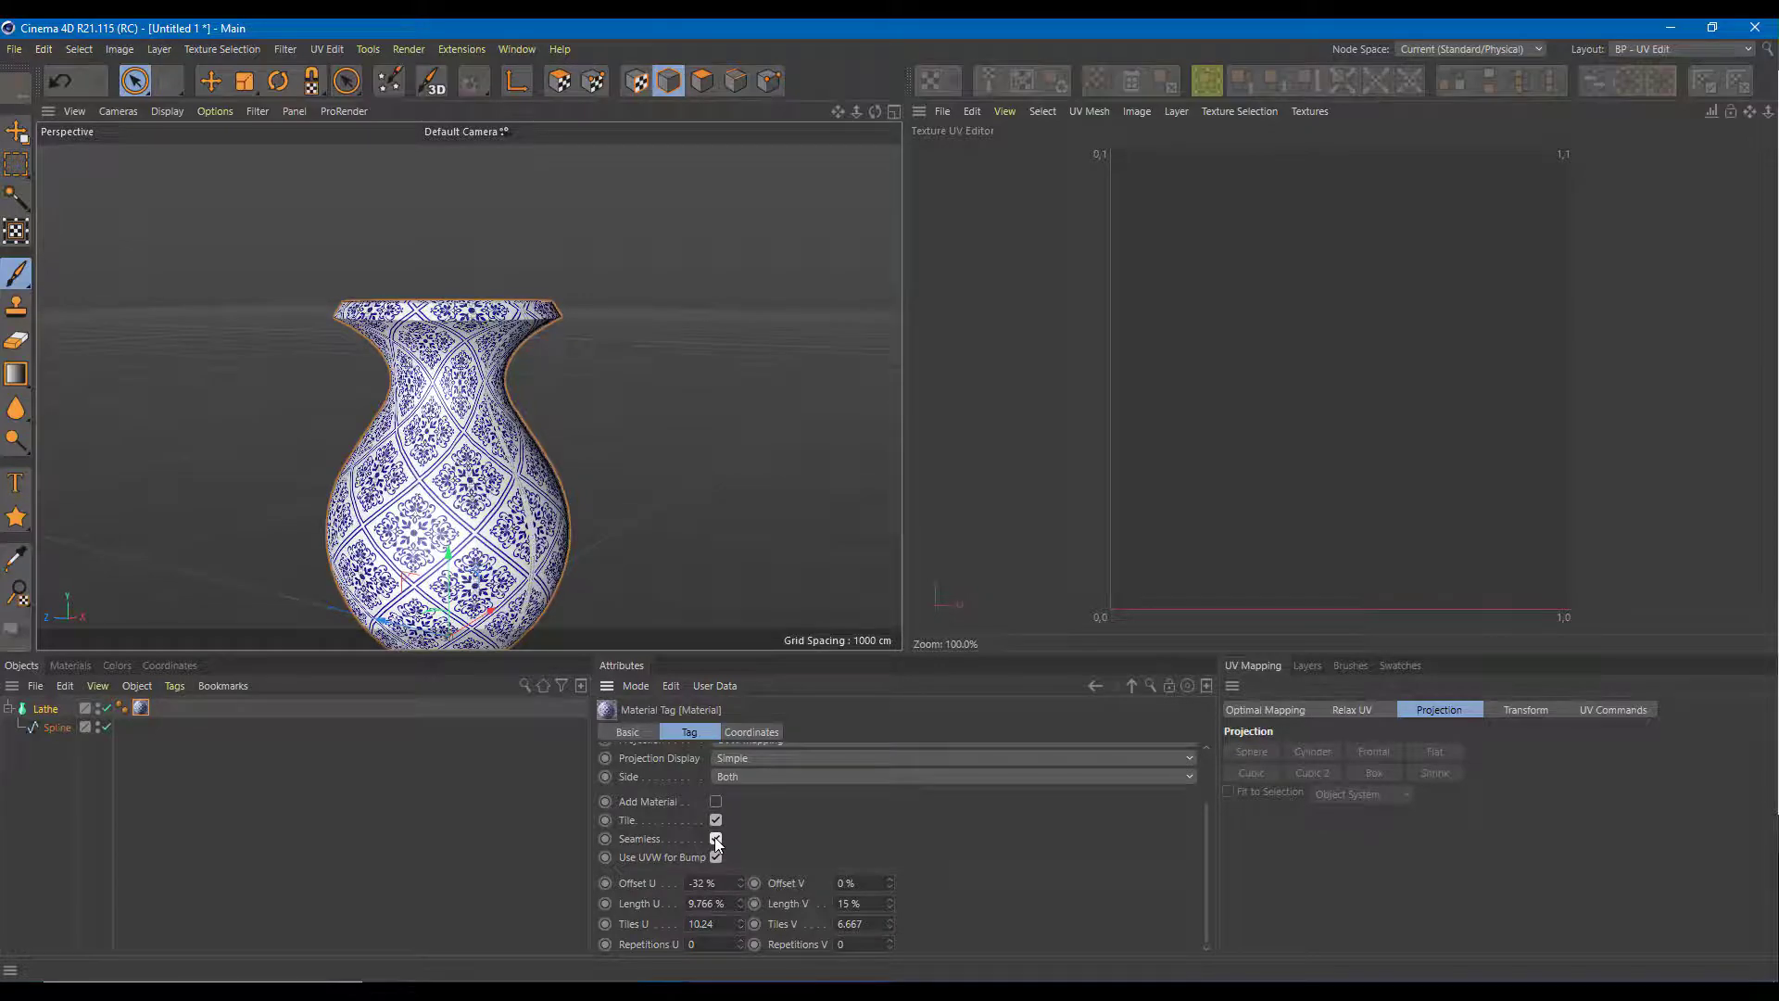
{"action": "left_click", "coordinate": [715, 802]}
{"action": "mouse_move", "coordinate": [749, 497]}
{"action": "left_mouse_down", "text": "alt"}
{"action": "mouse_move", "coordinate": [802, 517]}
{"action": "mouse_move", "coordinate": [617, 535]}
{"action": "mouse_move", "coordinate": [591, 504]}
{"action": "mouse_move", "coordinate": [742, 509]}
{"action": "left_mouse_up", "text": "alt"}
{"action": "scroll", "coordinate": [591, 504], "scroll_direction": "up", "scroll_amount": 3}
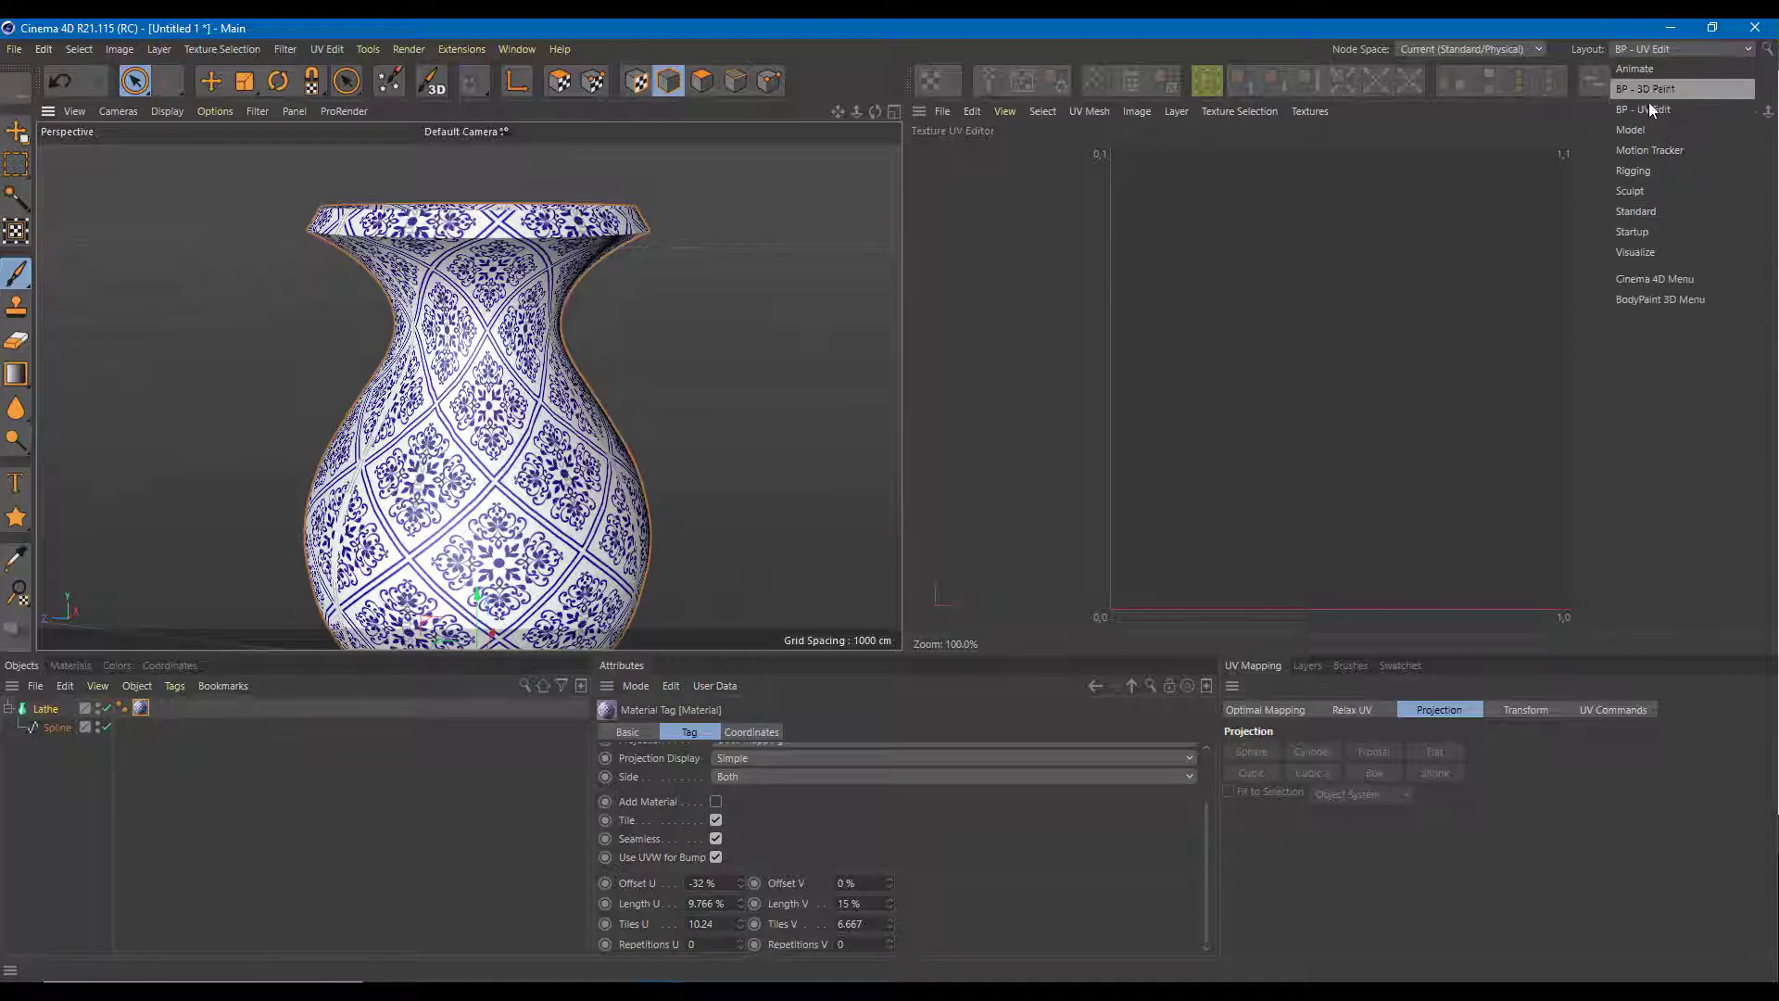
- Switch back to the Standard layout and open the Mat material's Reflectance settings, keeping its images.jpg texture
{"action": "left_click", "coordinate": [1681, 211]}
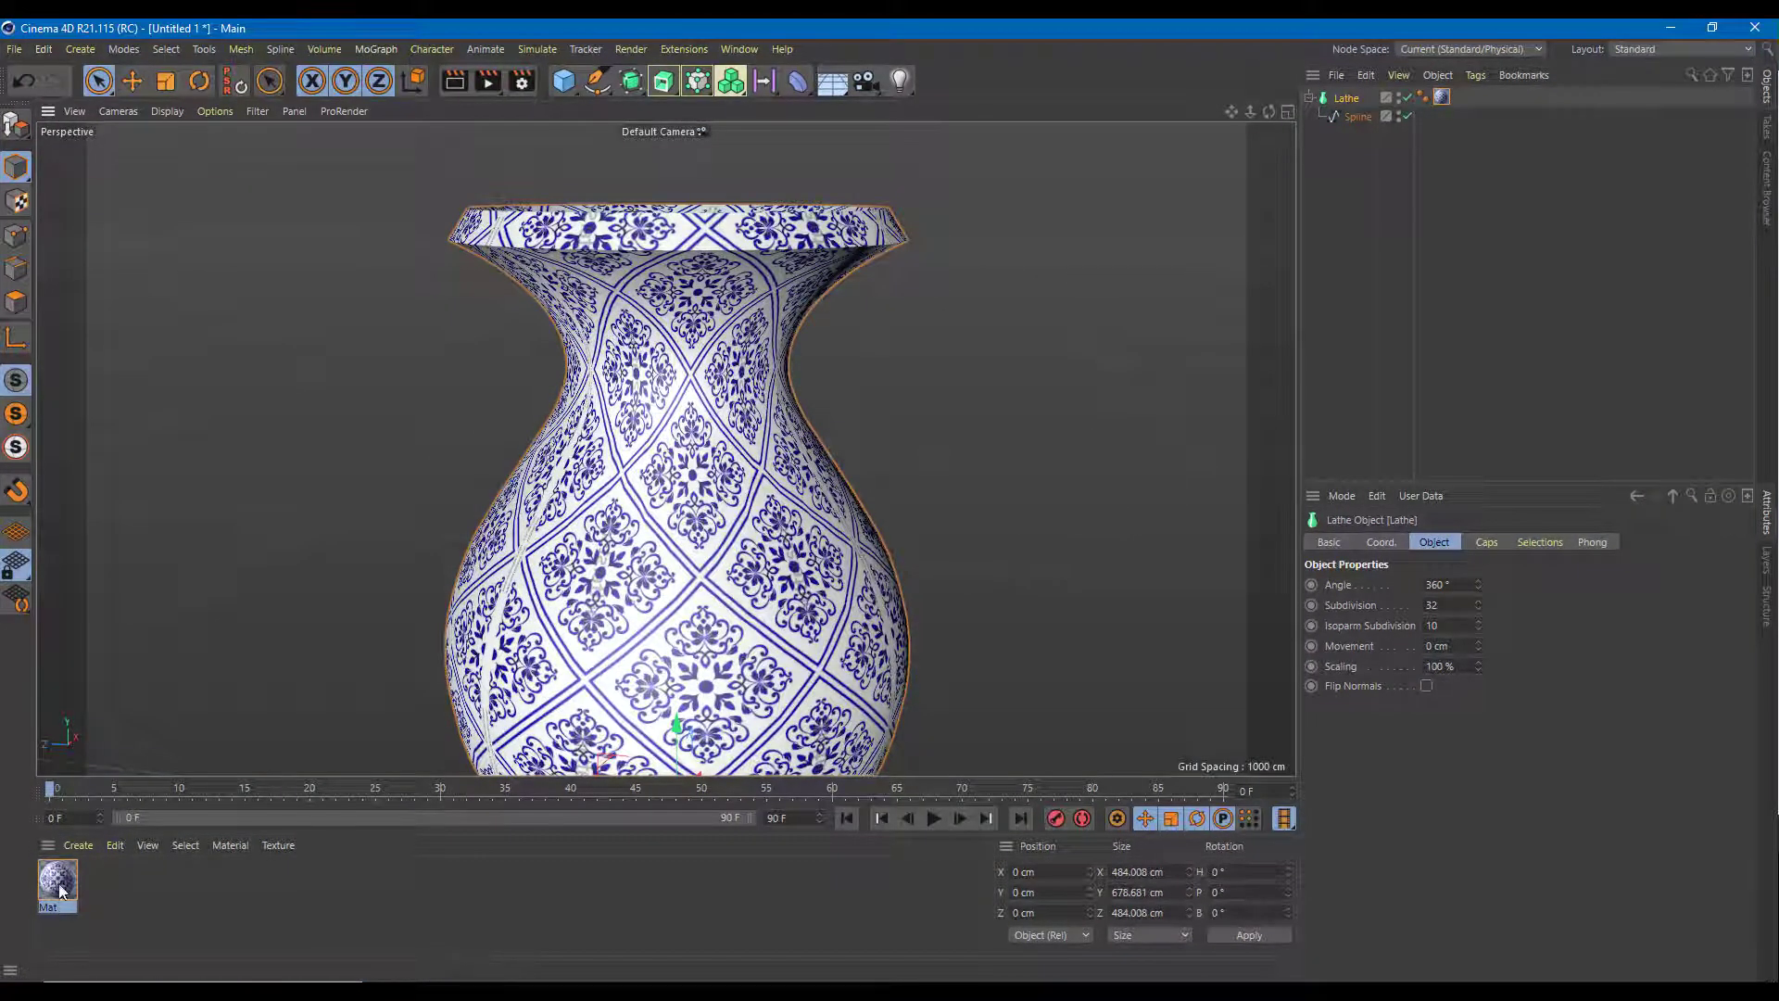
{"action": "left_click", "coordinate": [58, 885]}
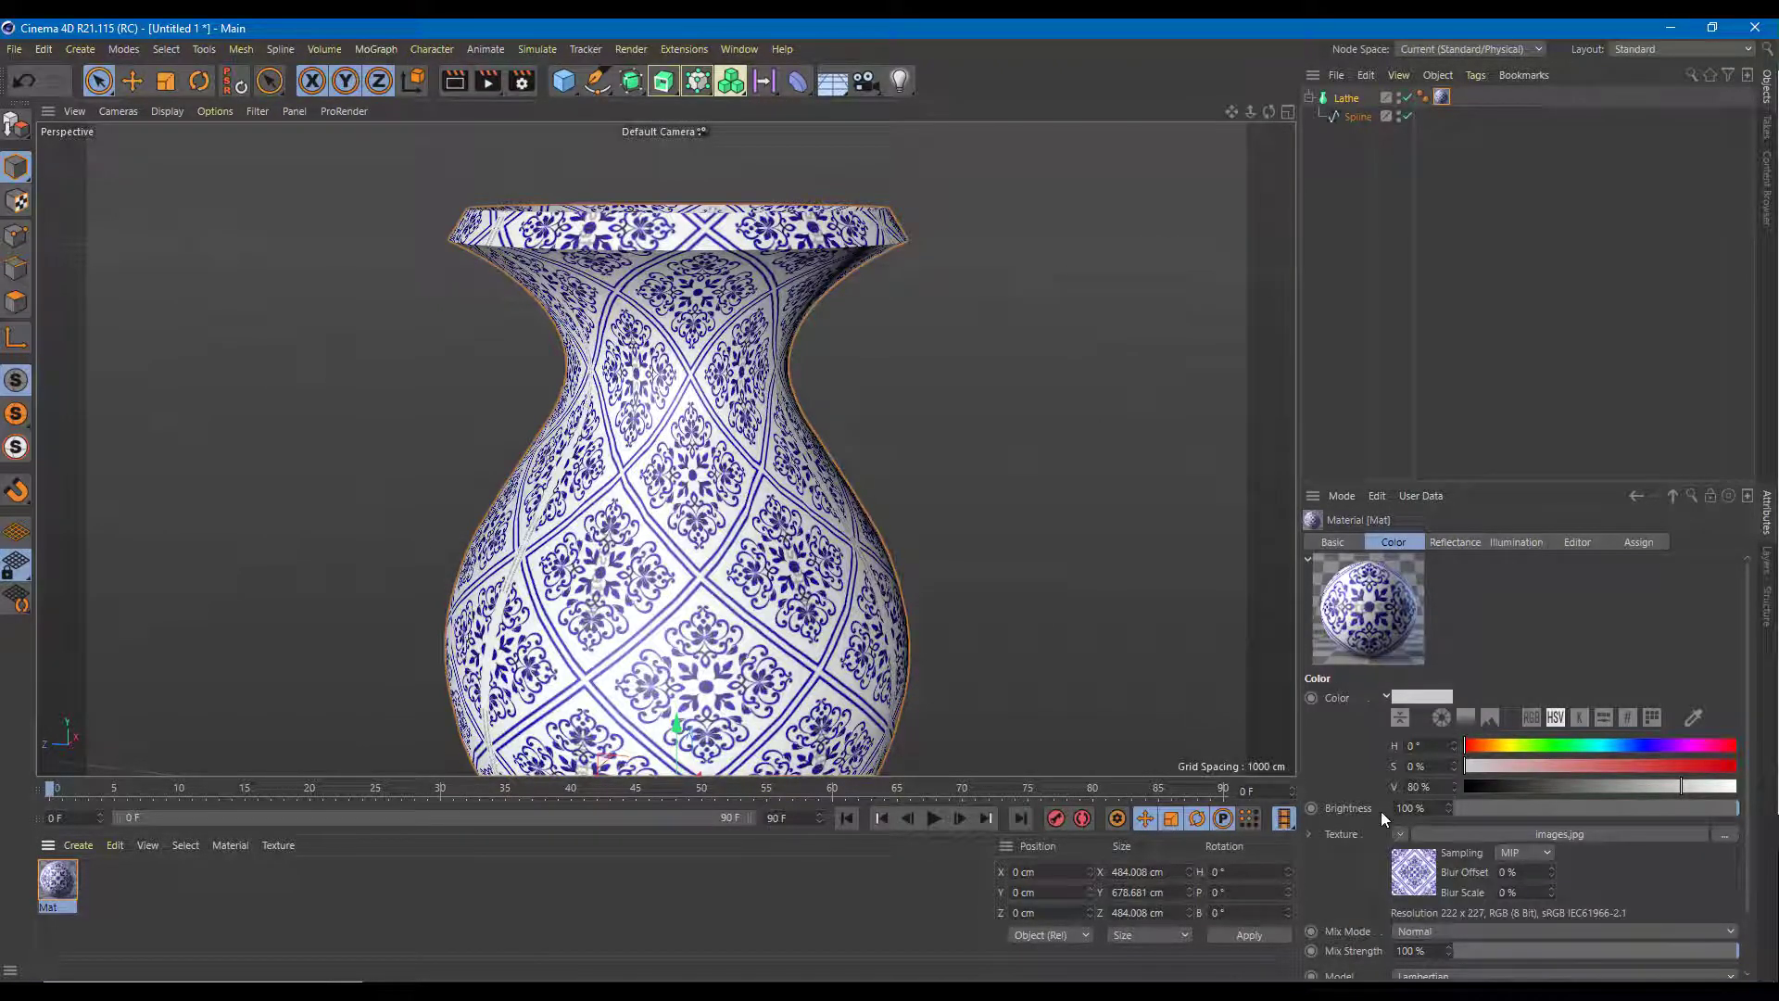
{"action": "scroll", "coordinate": [908, 419], "scroll_direction": "down", "scroll_amount": 5}
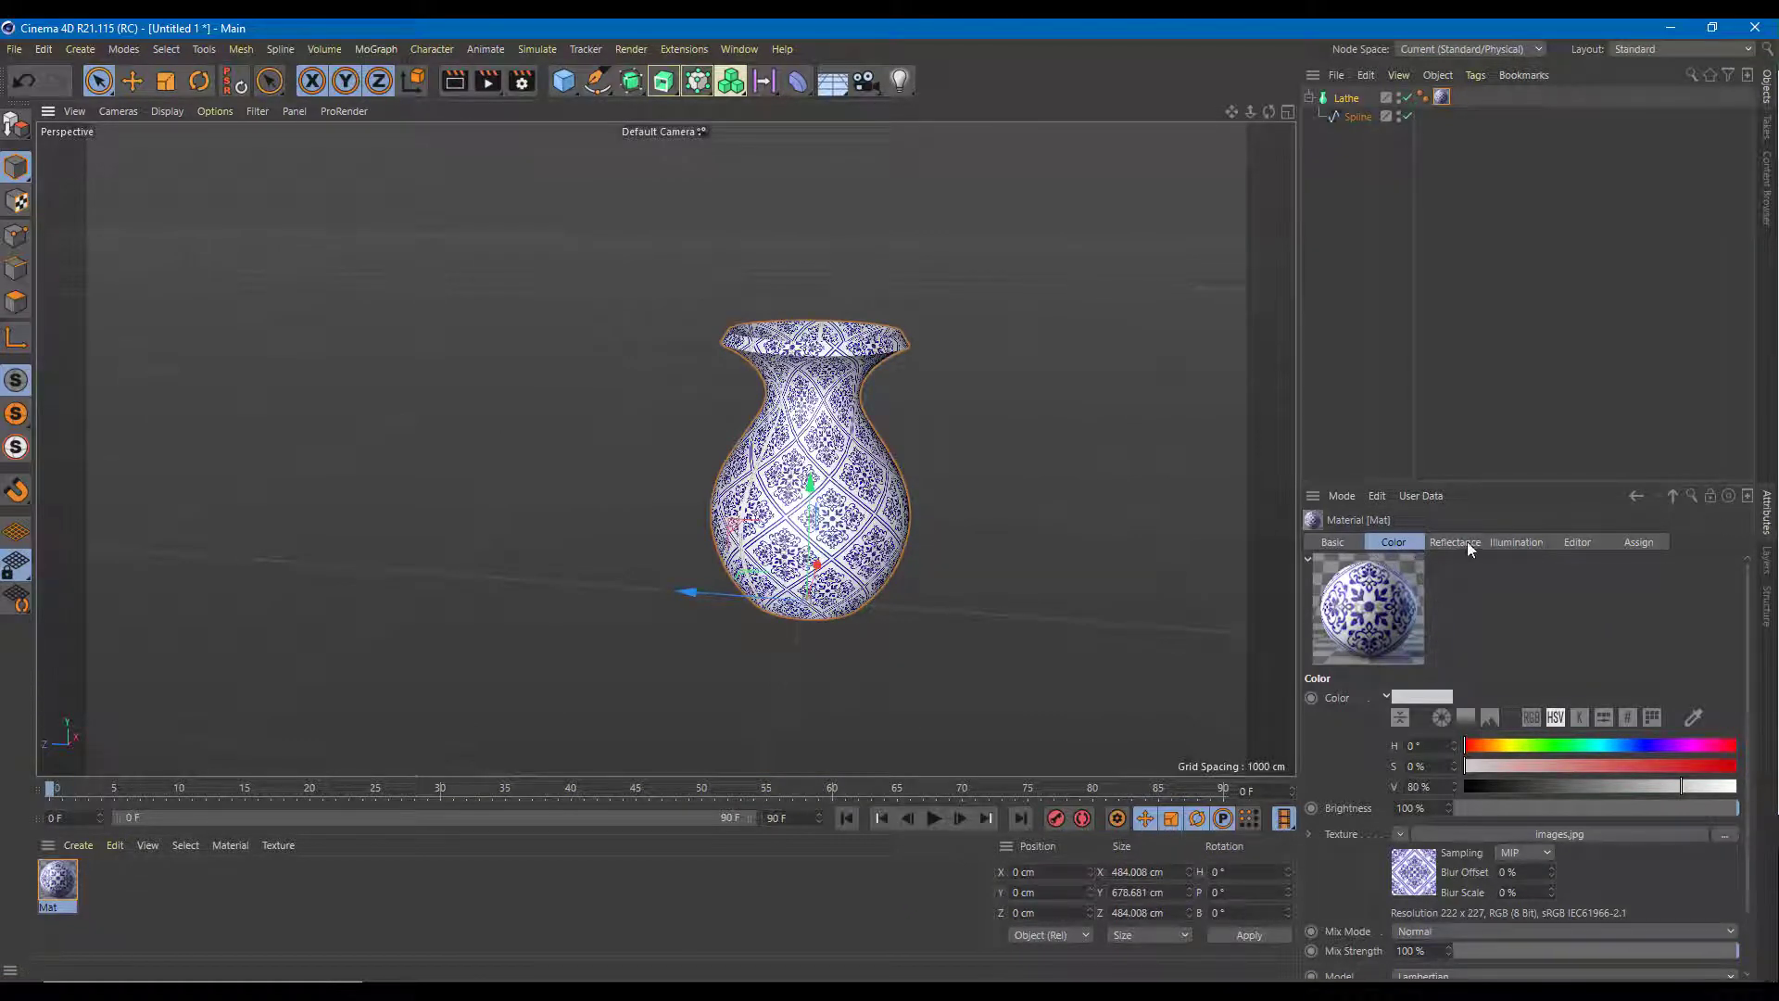
{"action": "left_click", "coordinate": [1400, 834]}
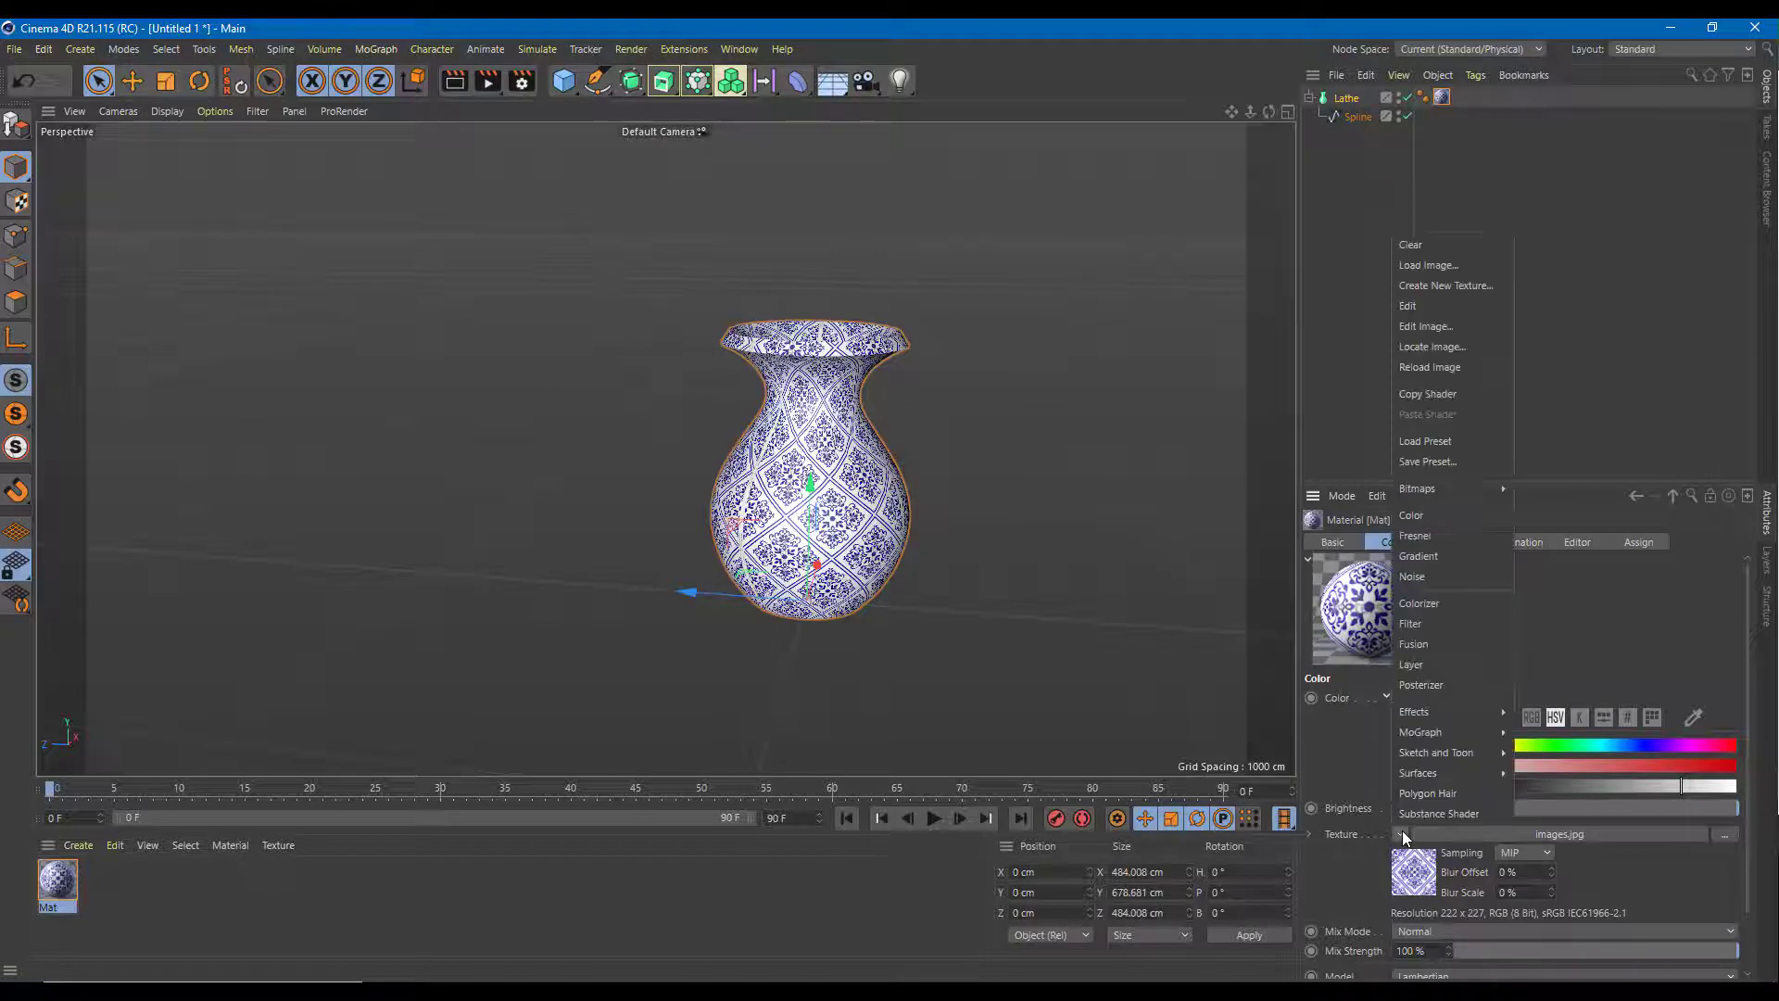
{"action": "left_click", "coordinate": [1548, 510]}
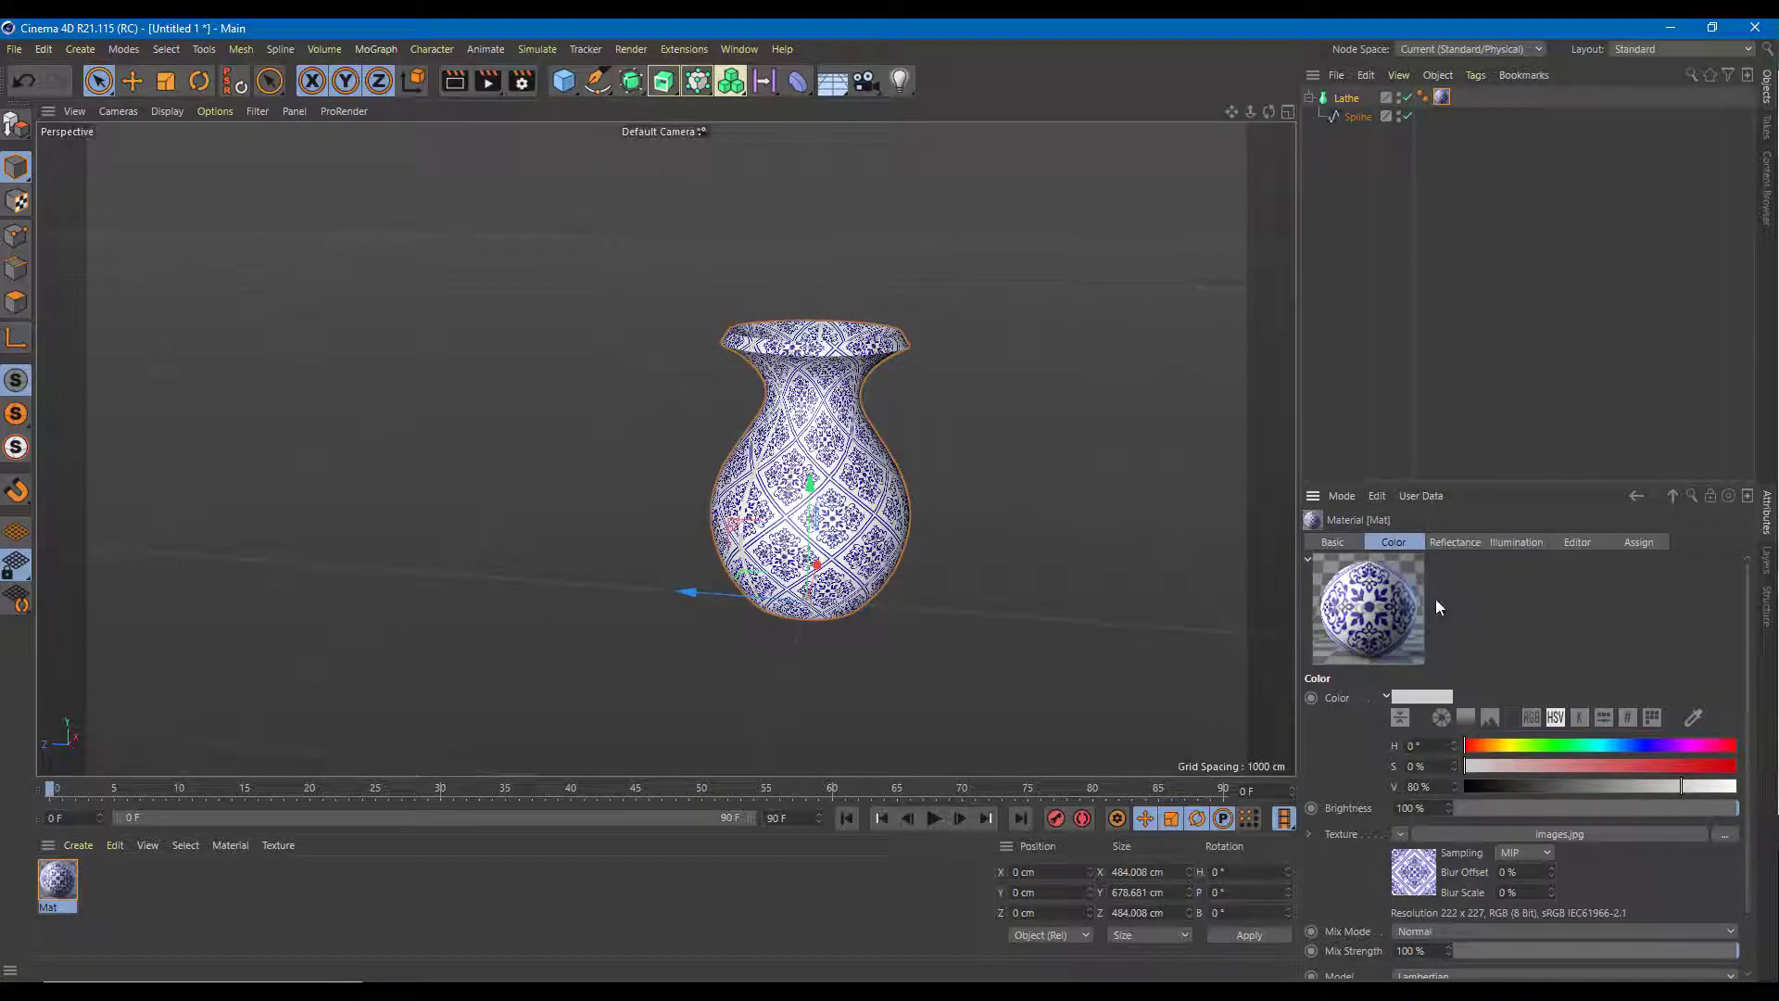
{"action": "left_click", "coordinate": [1465, 547]}
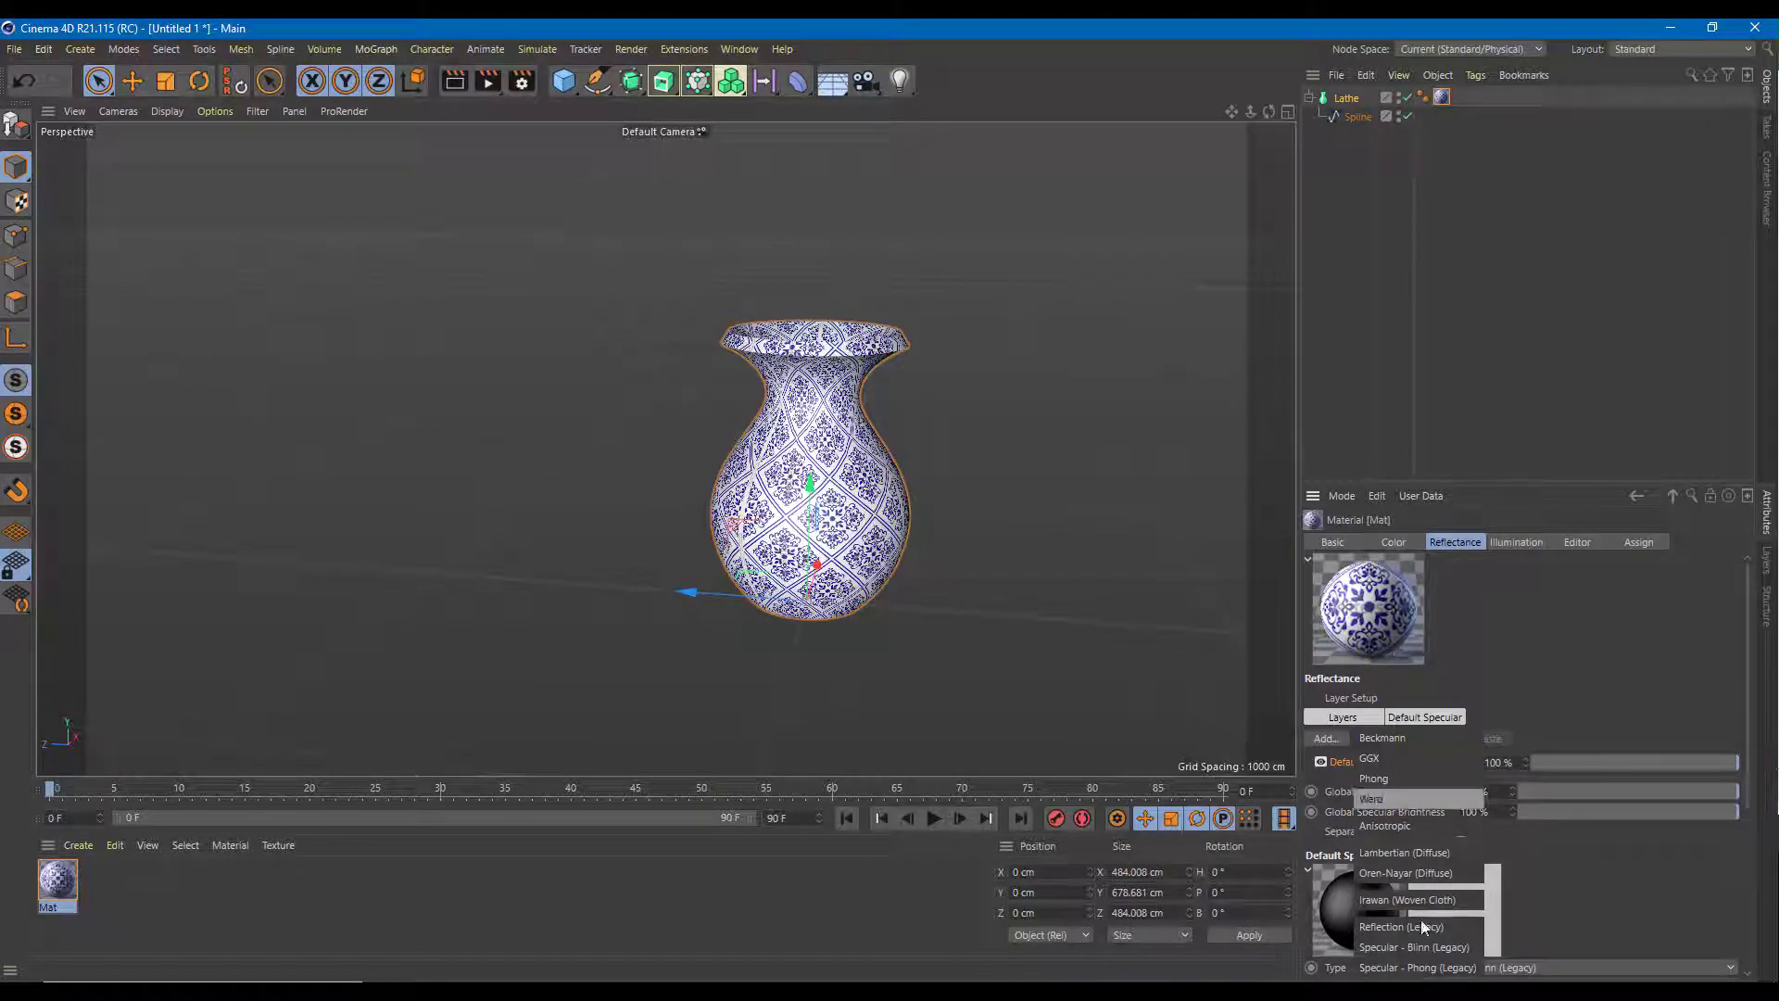
- Add a reflectance Layer 1 to Mat at 30% and set Default Specular to 95%
{"action": "left_click", "coordinate": [1419, 745]}
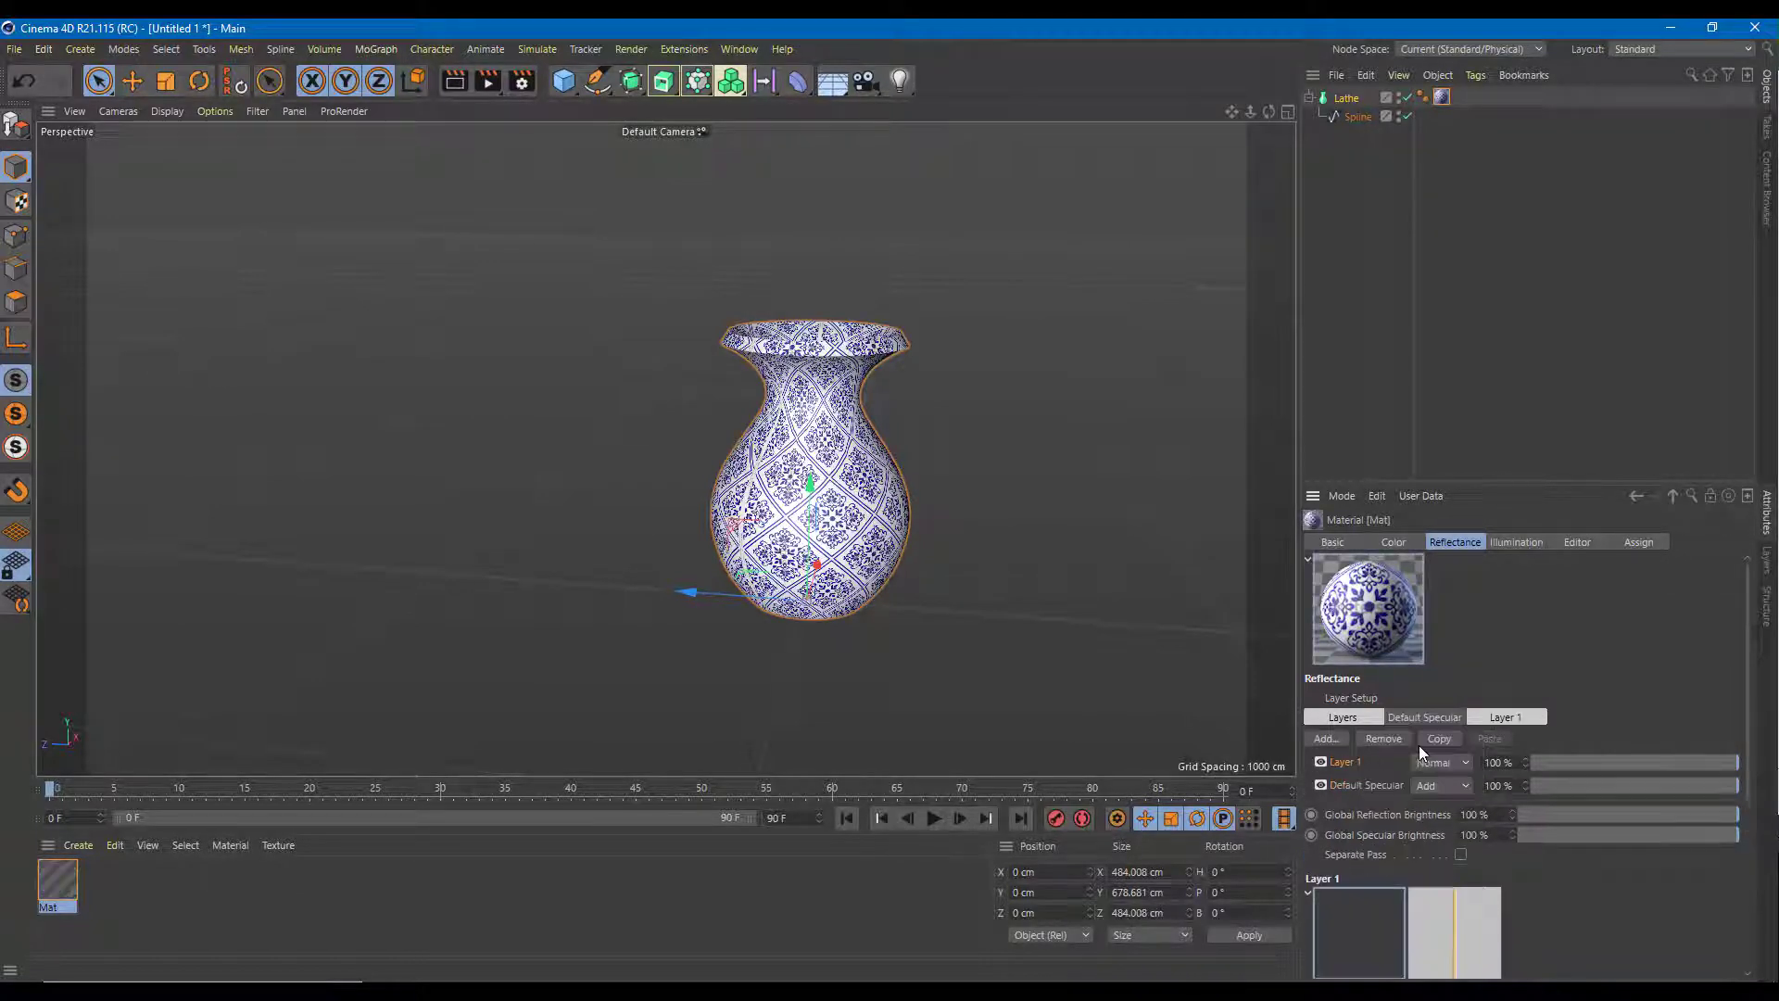
{"action": "left_click_drag", "start_coordinate": [1661, 765], "coordinate": [1586, 760]}
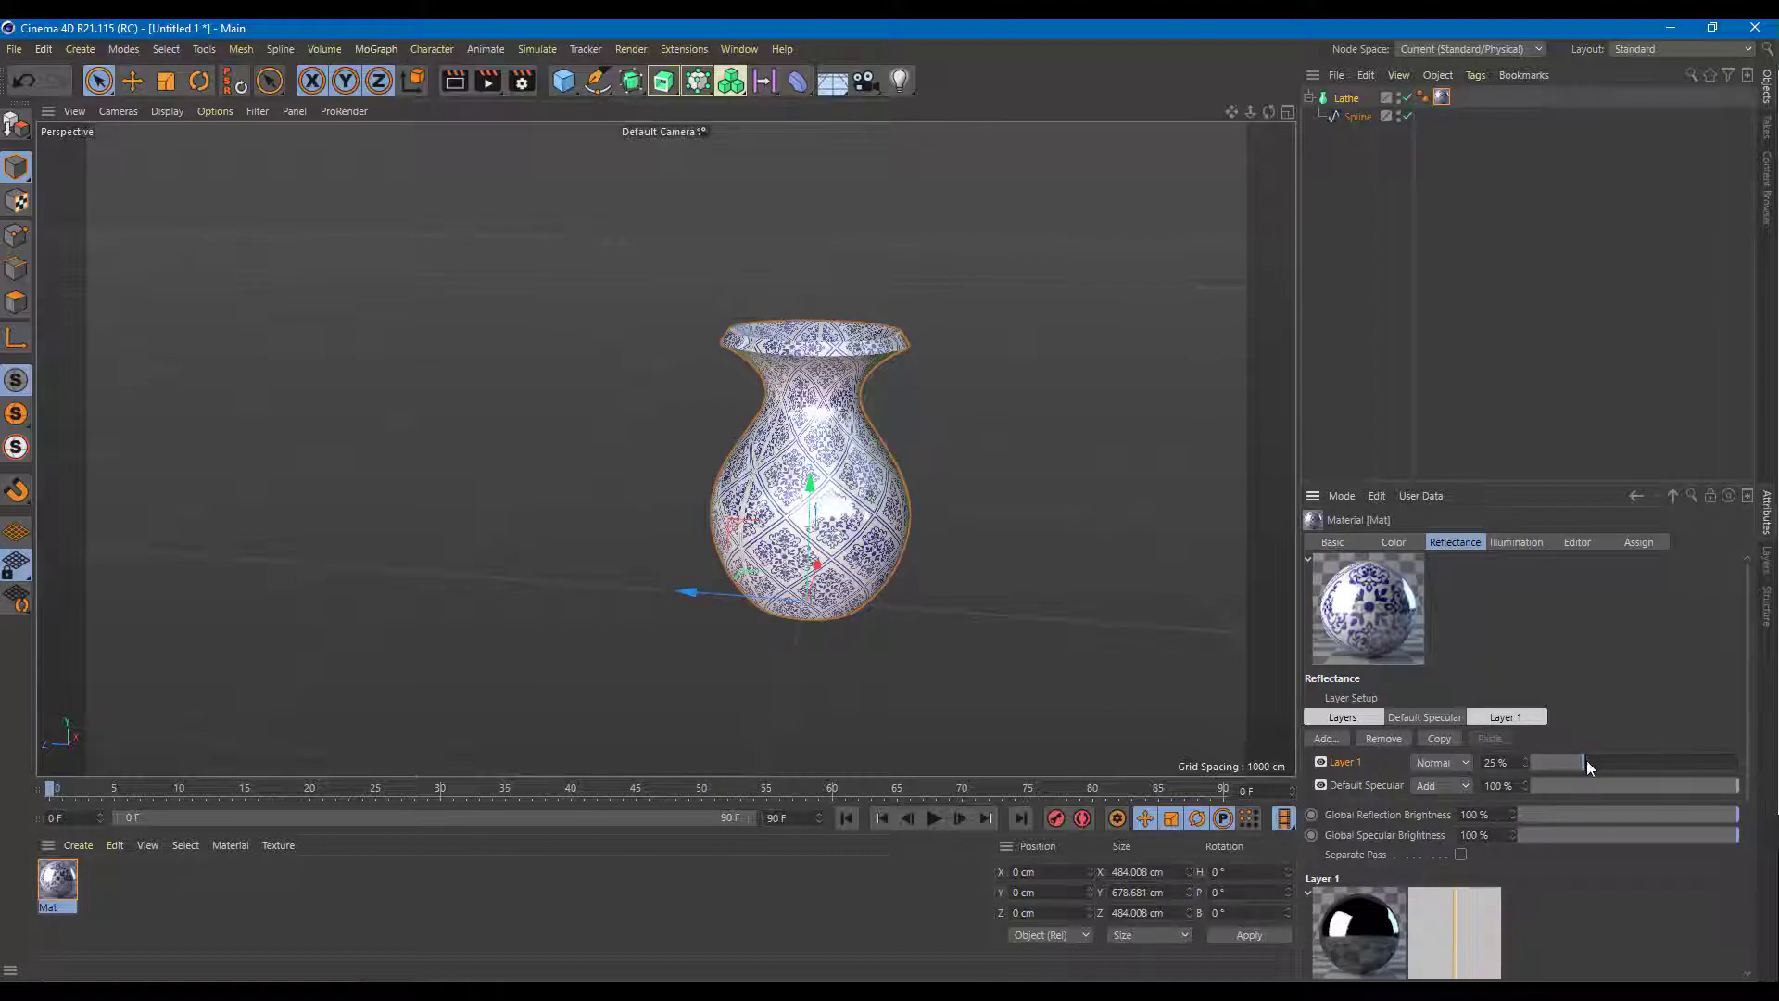
{"action": "scroll", "coordinate": [954, 445], "scroll_direction": "up", "scroll_amount": 3}
{"action": "mouse_move", "coordinate": [910, 568]}
{"action": "left_mouse_down", "text": "alt"}
{"action": "mouse_move", "coordinate": [922, 516]}
{"action": "mouse_move", "coordinate": [945, 592]}
{"action": "mouse_move", "coordinate": [936, 575]}
{"action": "left_mouse_up", "text": "alt"}
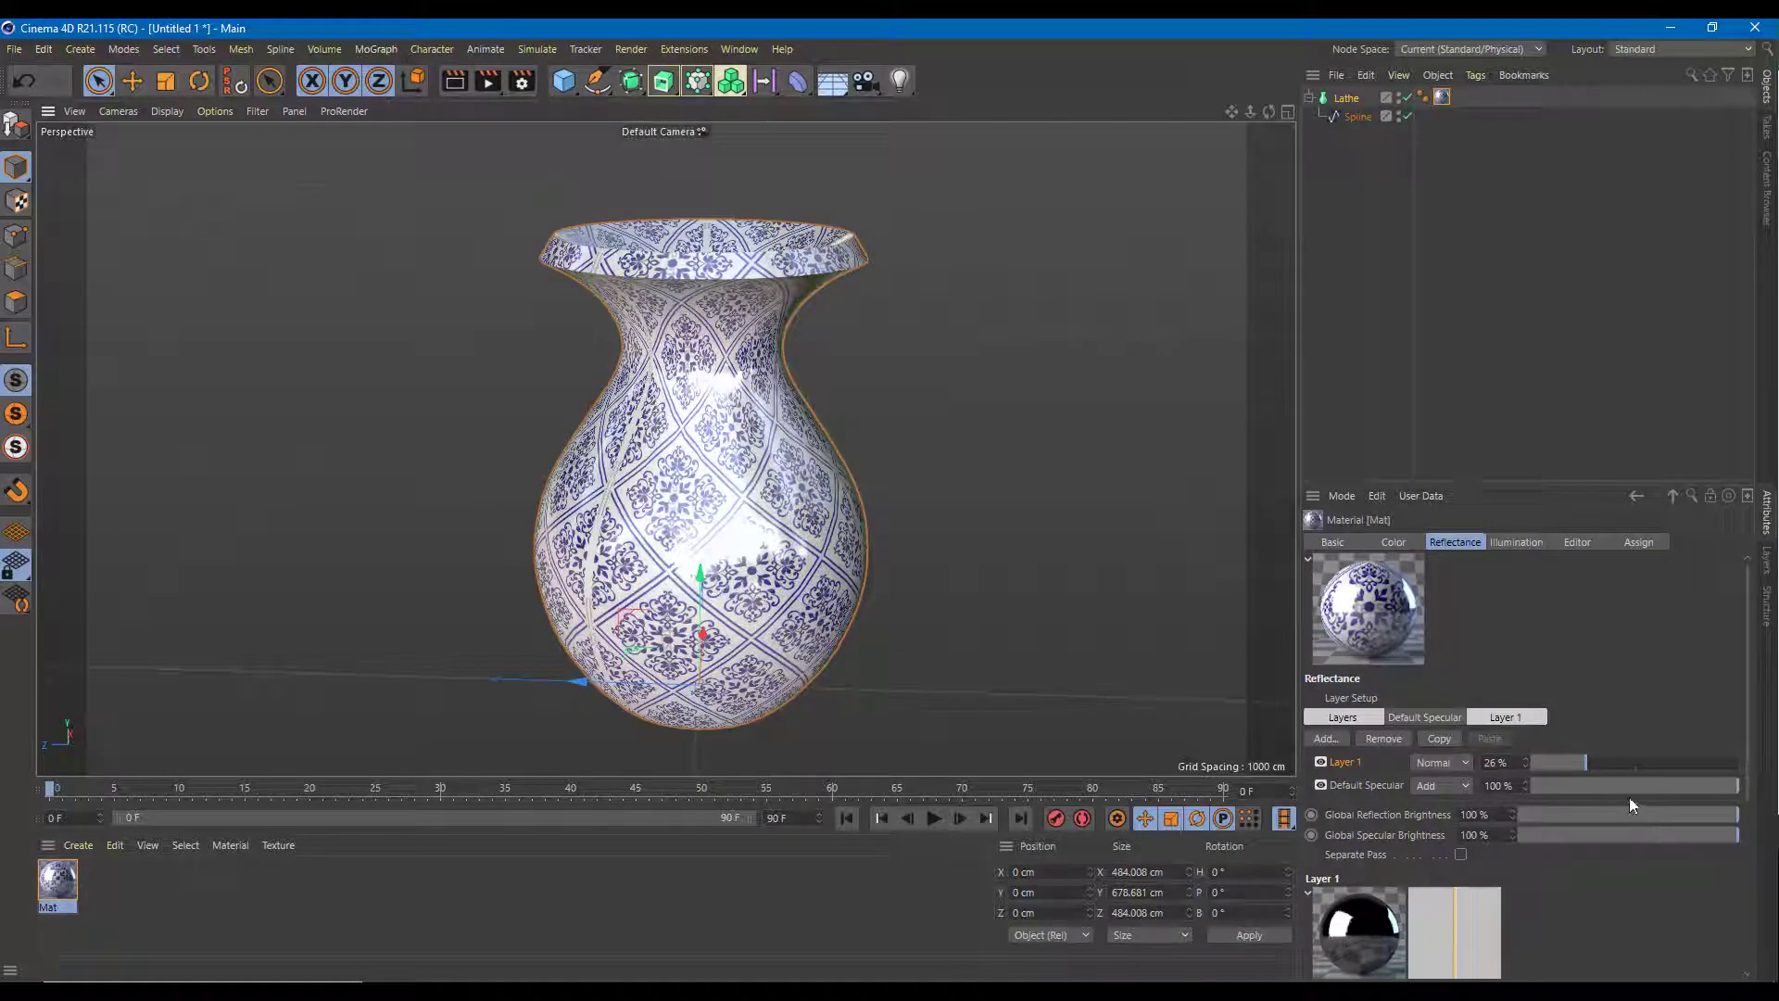
{"action": "left_click_drag", "start_coordinate": [1661, 786], "coordinate": [1728, 786]}
{"action": "left_click_drag", "start_coordinate": [1600, 760], "coordinate": [1594, 760]}
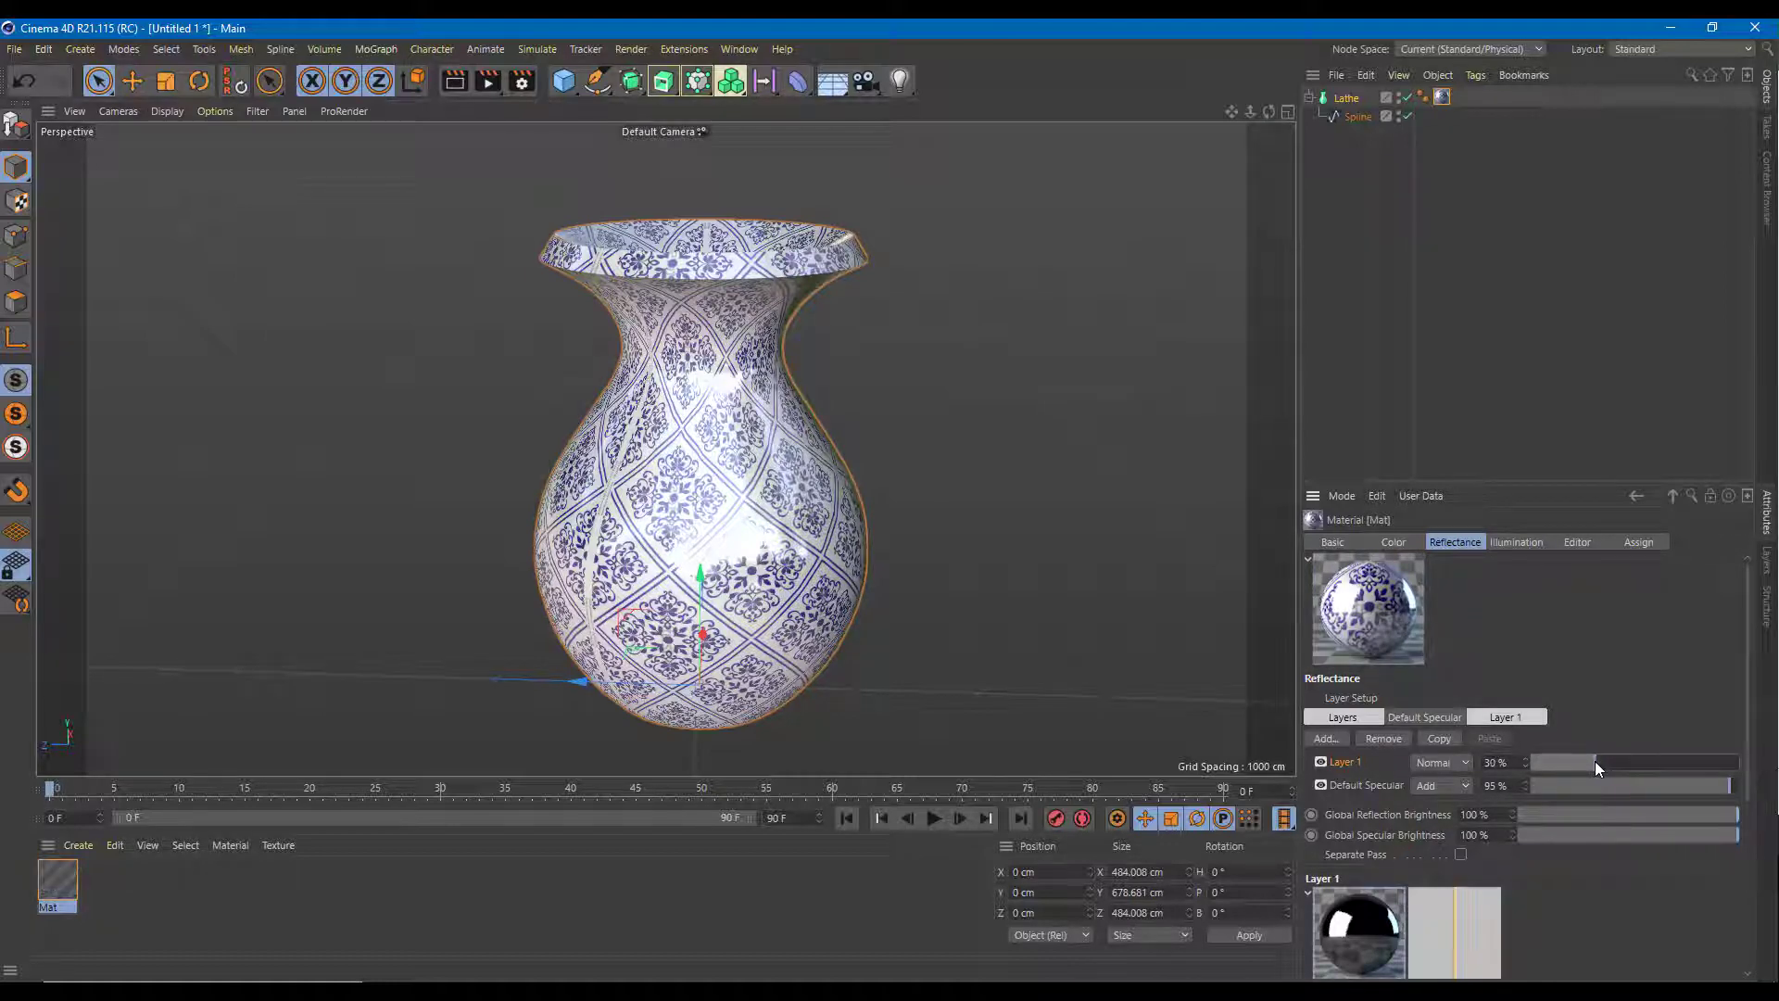
- Add a Floor object under the vase
{"action": "mouse_move", "coordinate": [987, 656]}
{"action": "left_mouse_down", "text": "alt"}
{"action": "mouse_move", "coordinate": [980, 603]}
{"action": "mouse_move", "coordinate": [977, 648]}
{"action": "left_mouse_up", "text": "alt"}
{"action": "left_click_drag", "start_coordinate": [845, 542], "coordinate": [881, 445], "text": "alt"}
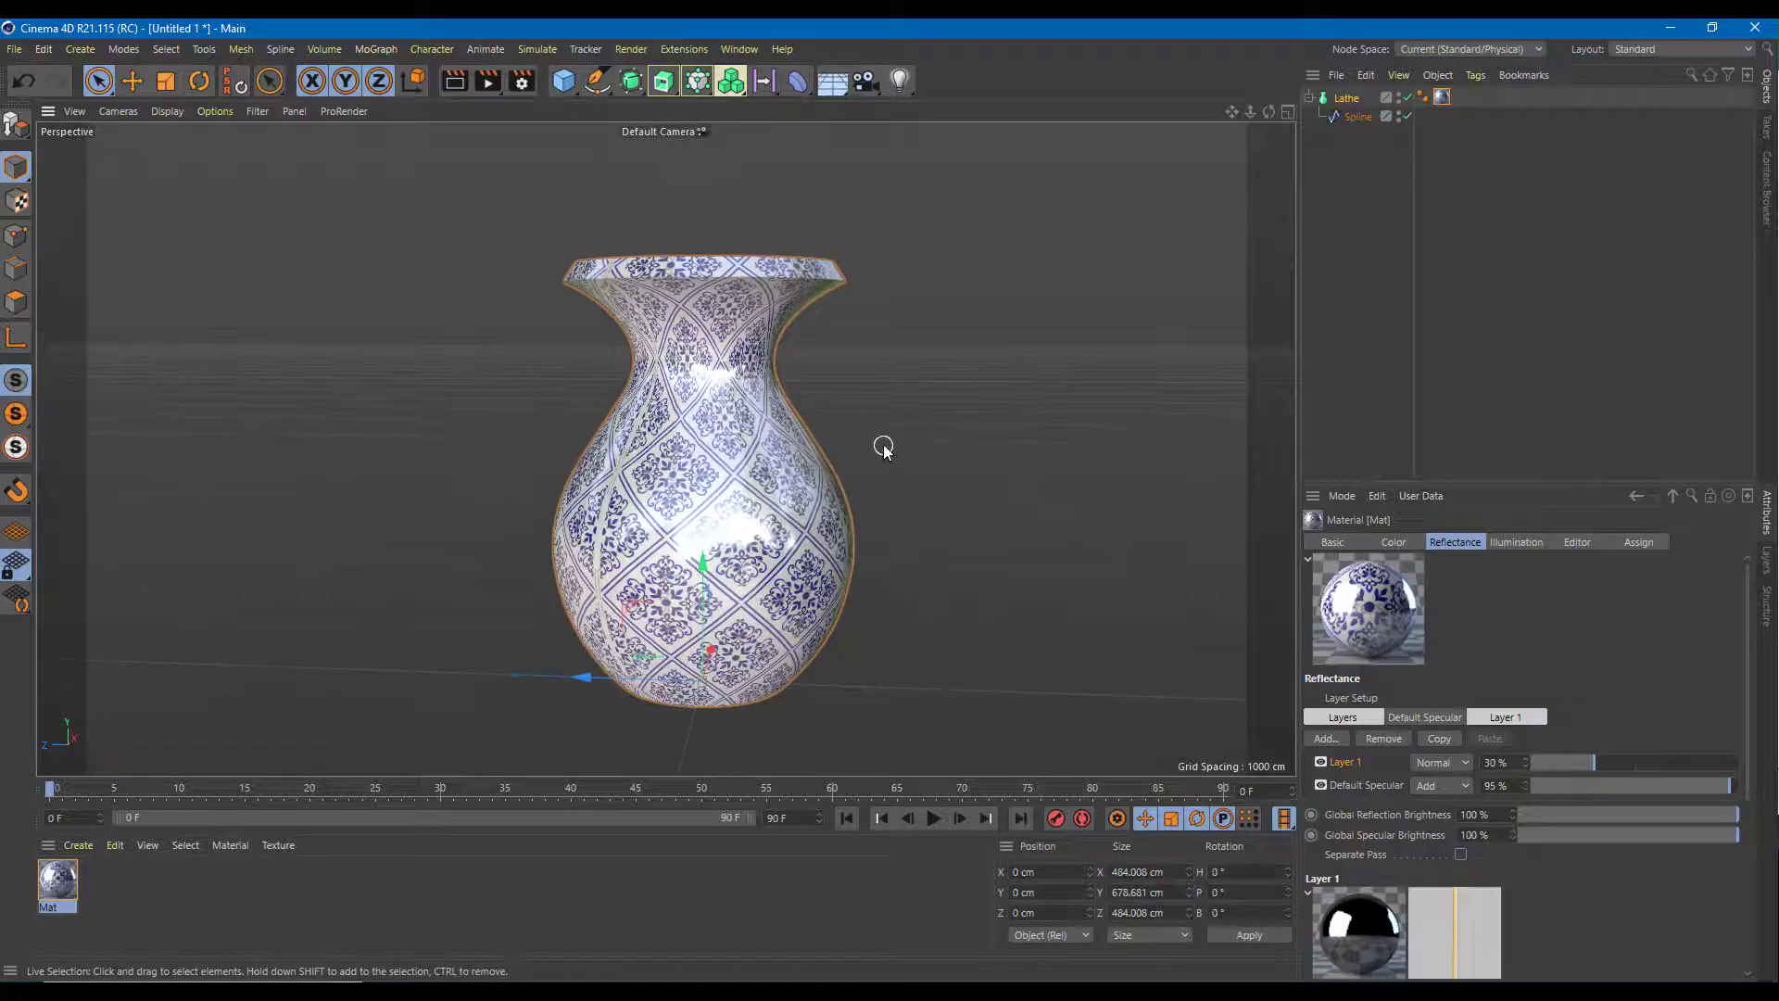
{"action": "left_click_drag", "start_coordinate": [832, 81], "coordinate": [891, 109]}
{"action": "left_click", "coordinate": [891, 108]}
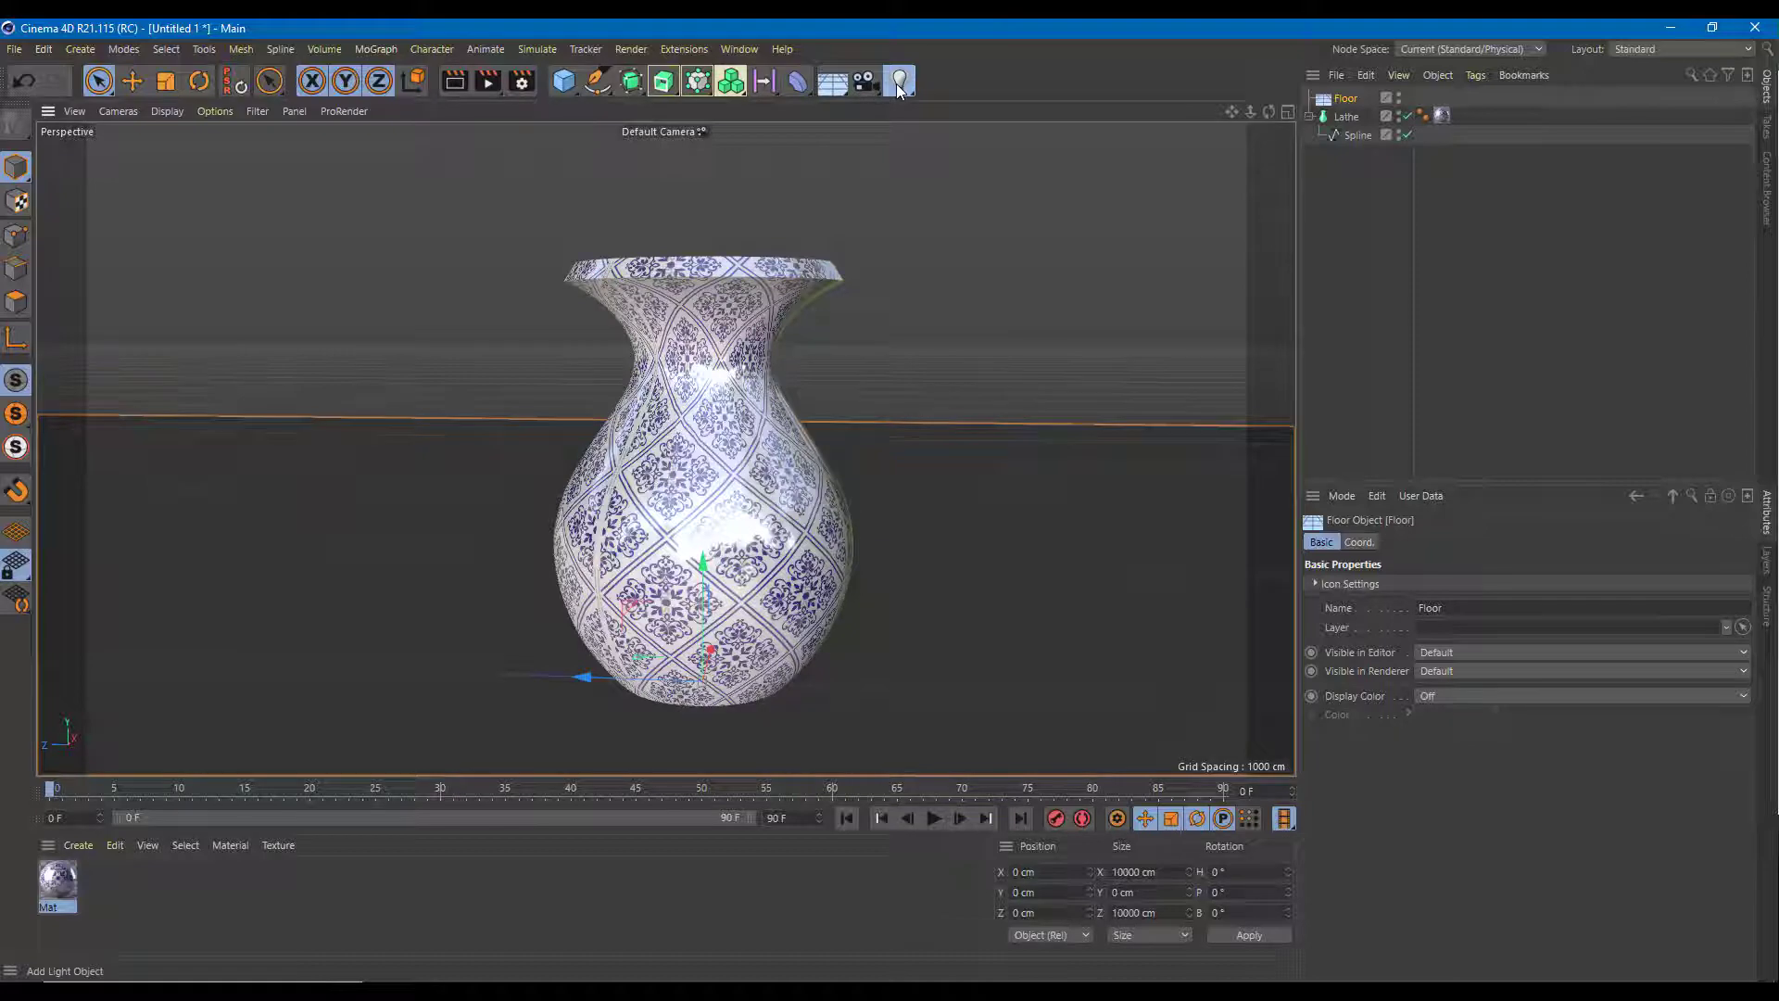
- Add a Physical Sky, reframe the view and render the vase to the Picture Viewer at 1280x720
{"action": "left_click", "coordinate": [833, 83]}
{"action": "left_click", "coordinate": [1019, 107]}
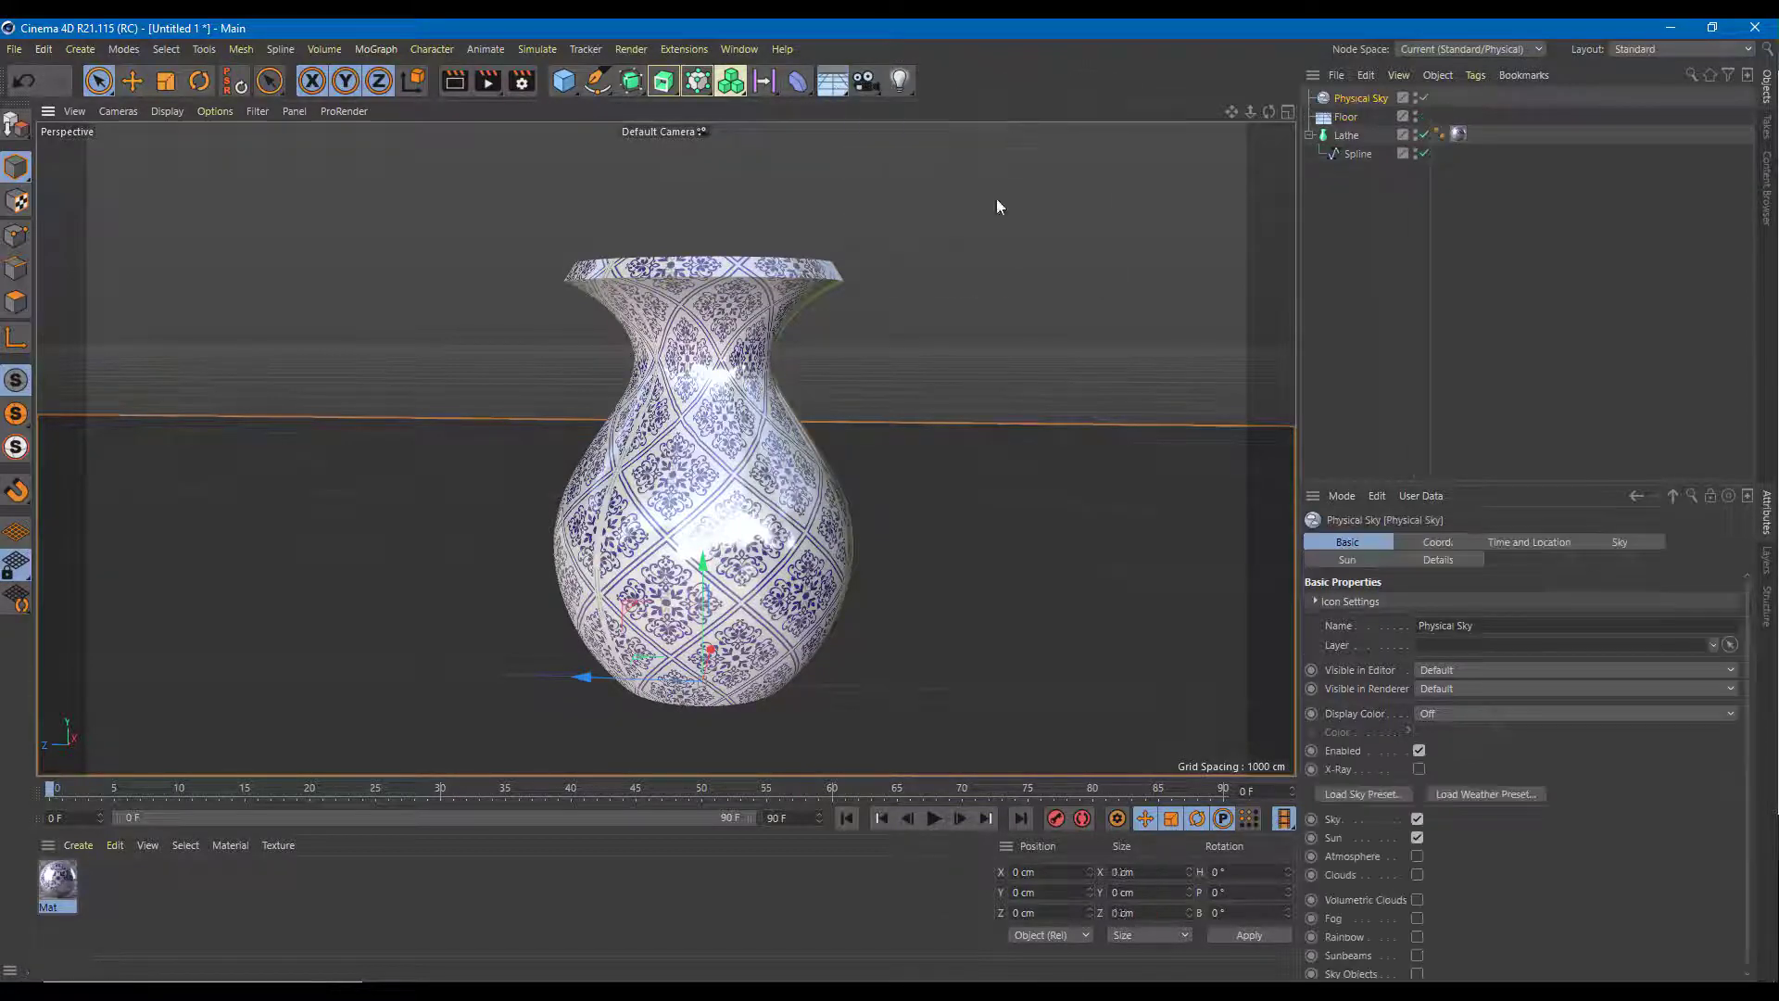
{"action": "left_click_drag", "start_coordinate": [997, 475], "coordinate": [903, 501], "text": "alt"}
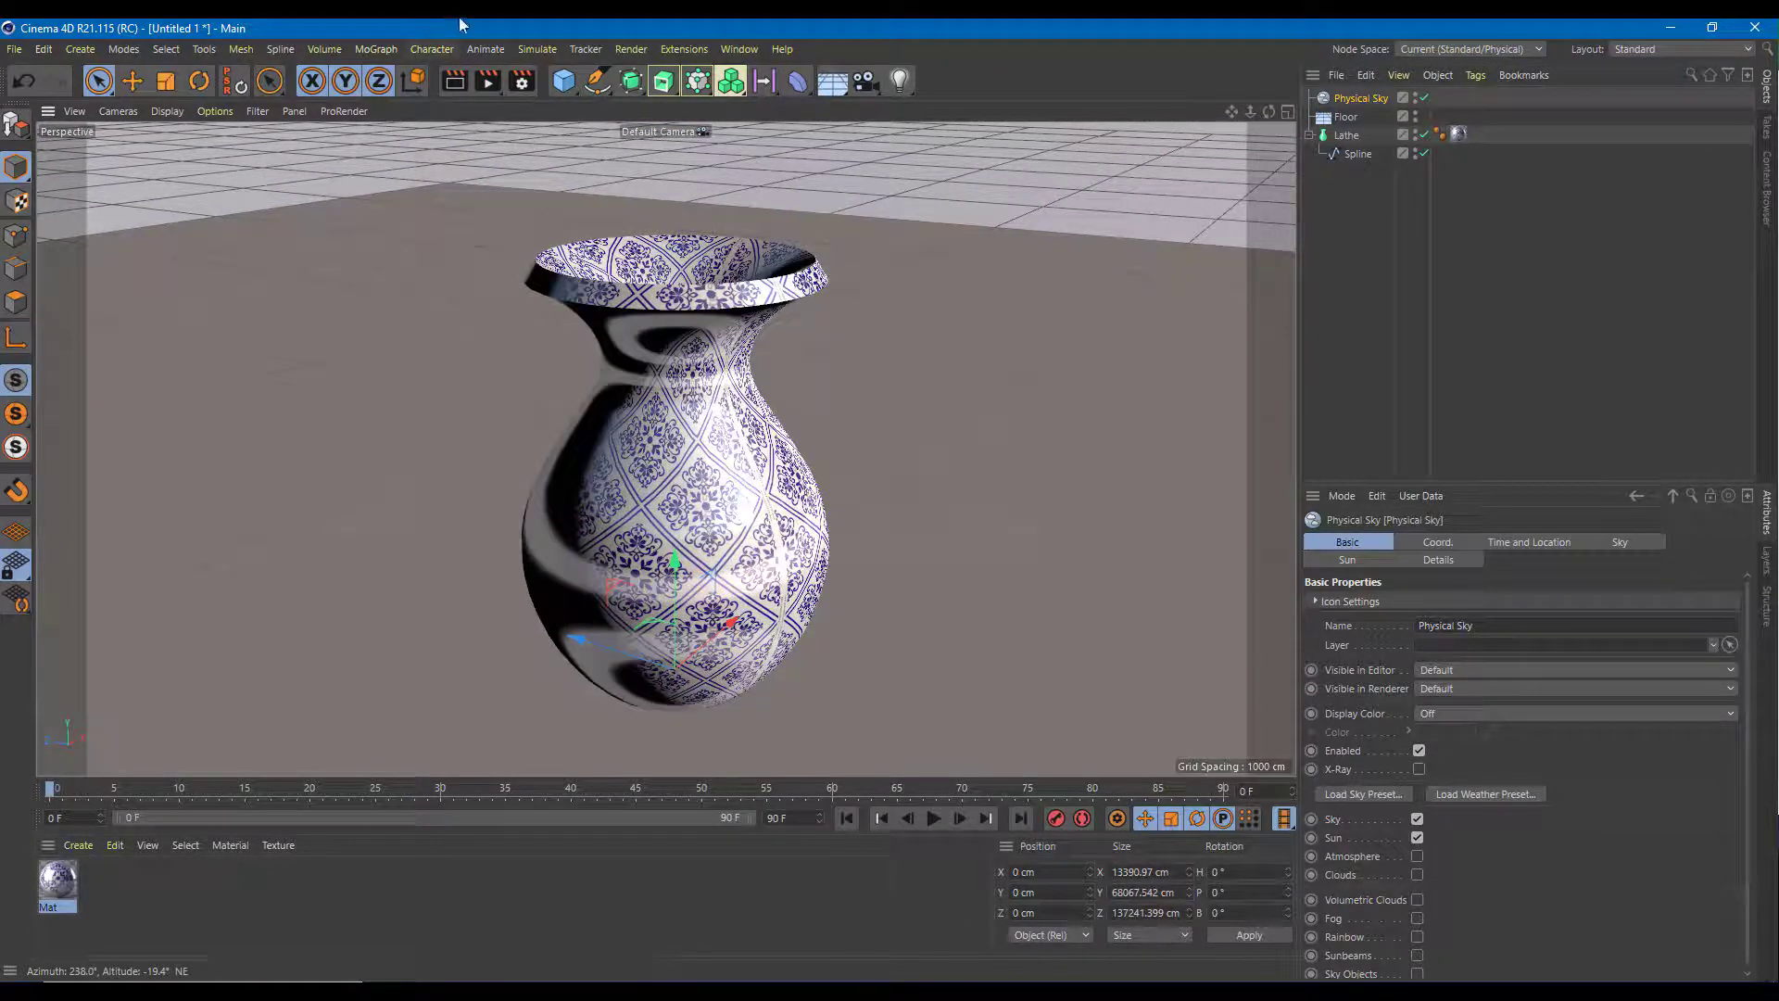
{"action": "left_click", "coordinate": [487, 80]}
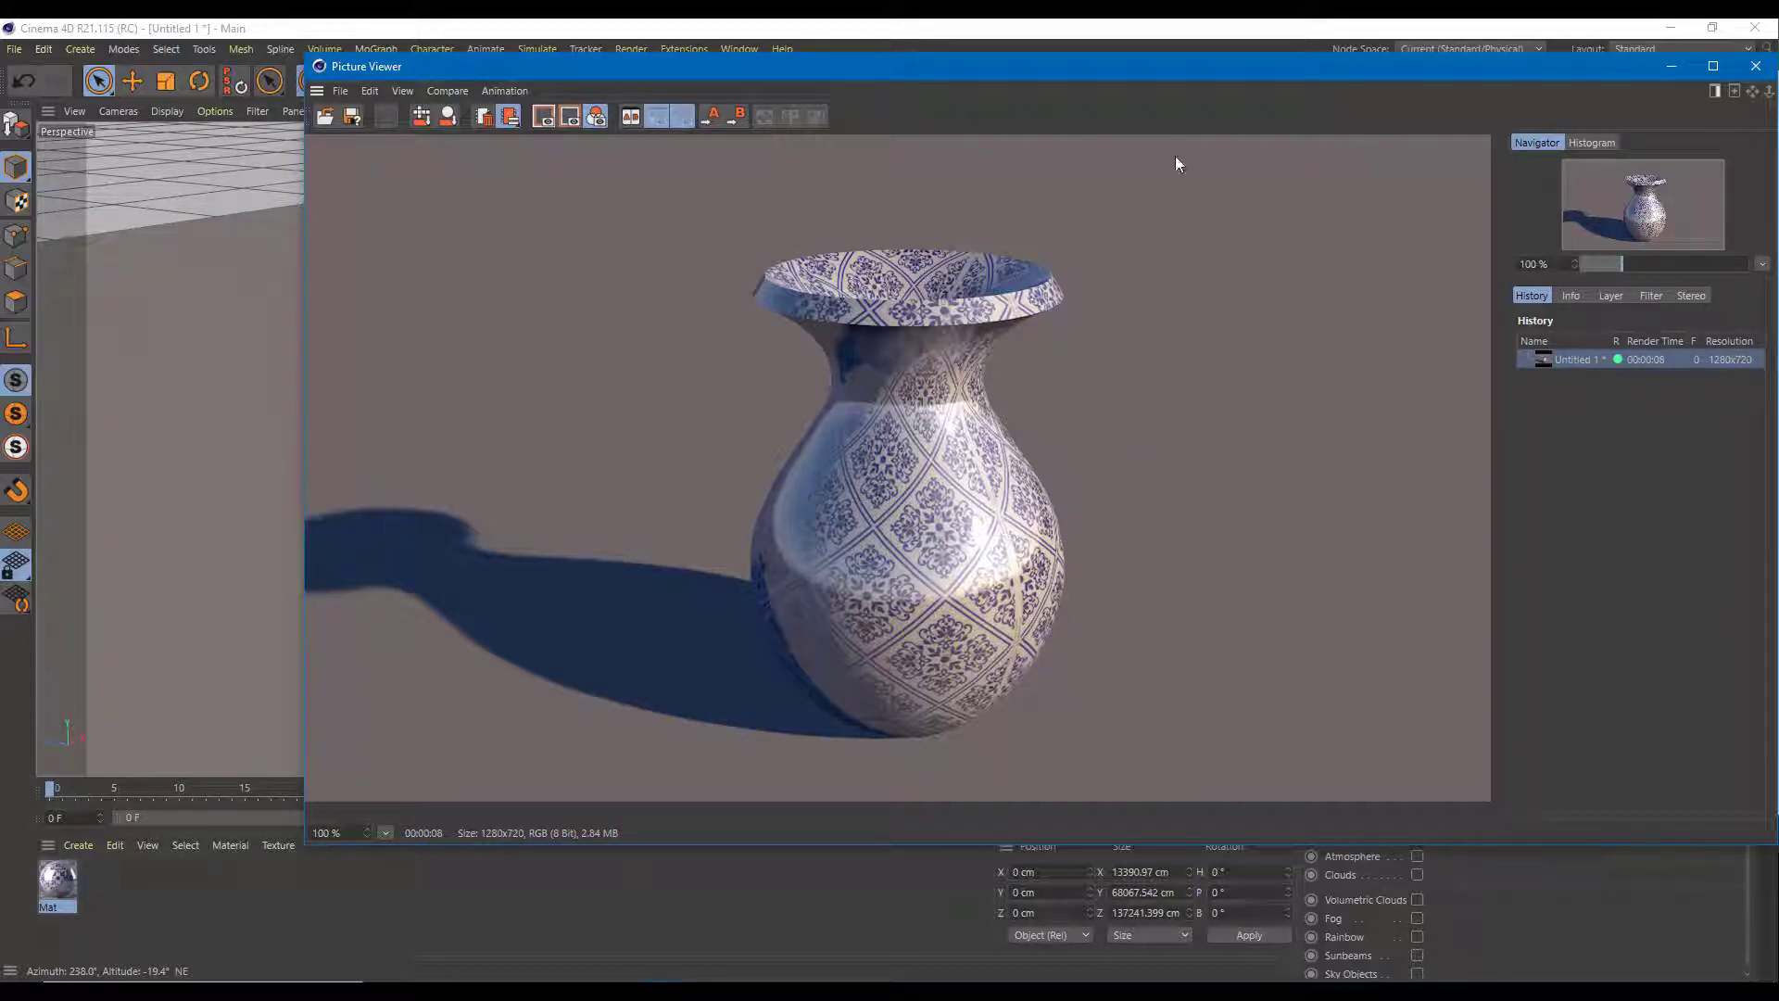
{"action": "left_click_drag", "start_coordinate": [1290, 69], "coordinate": [1082, 91]}
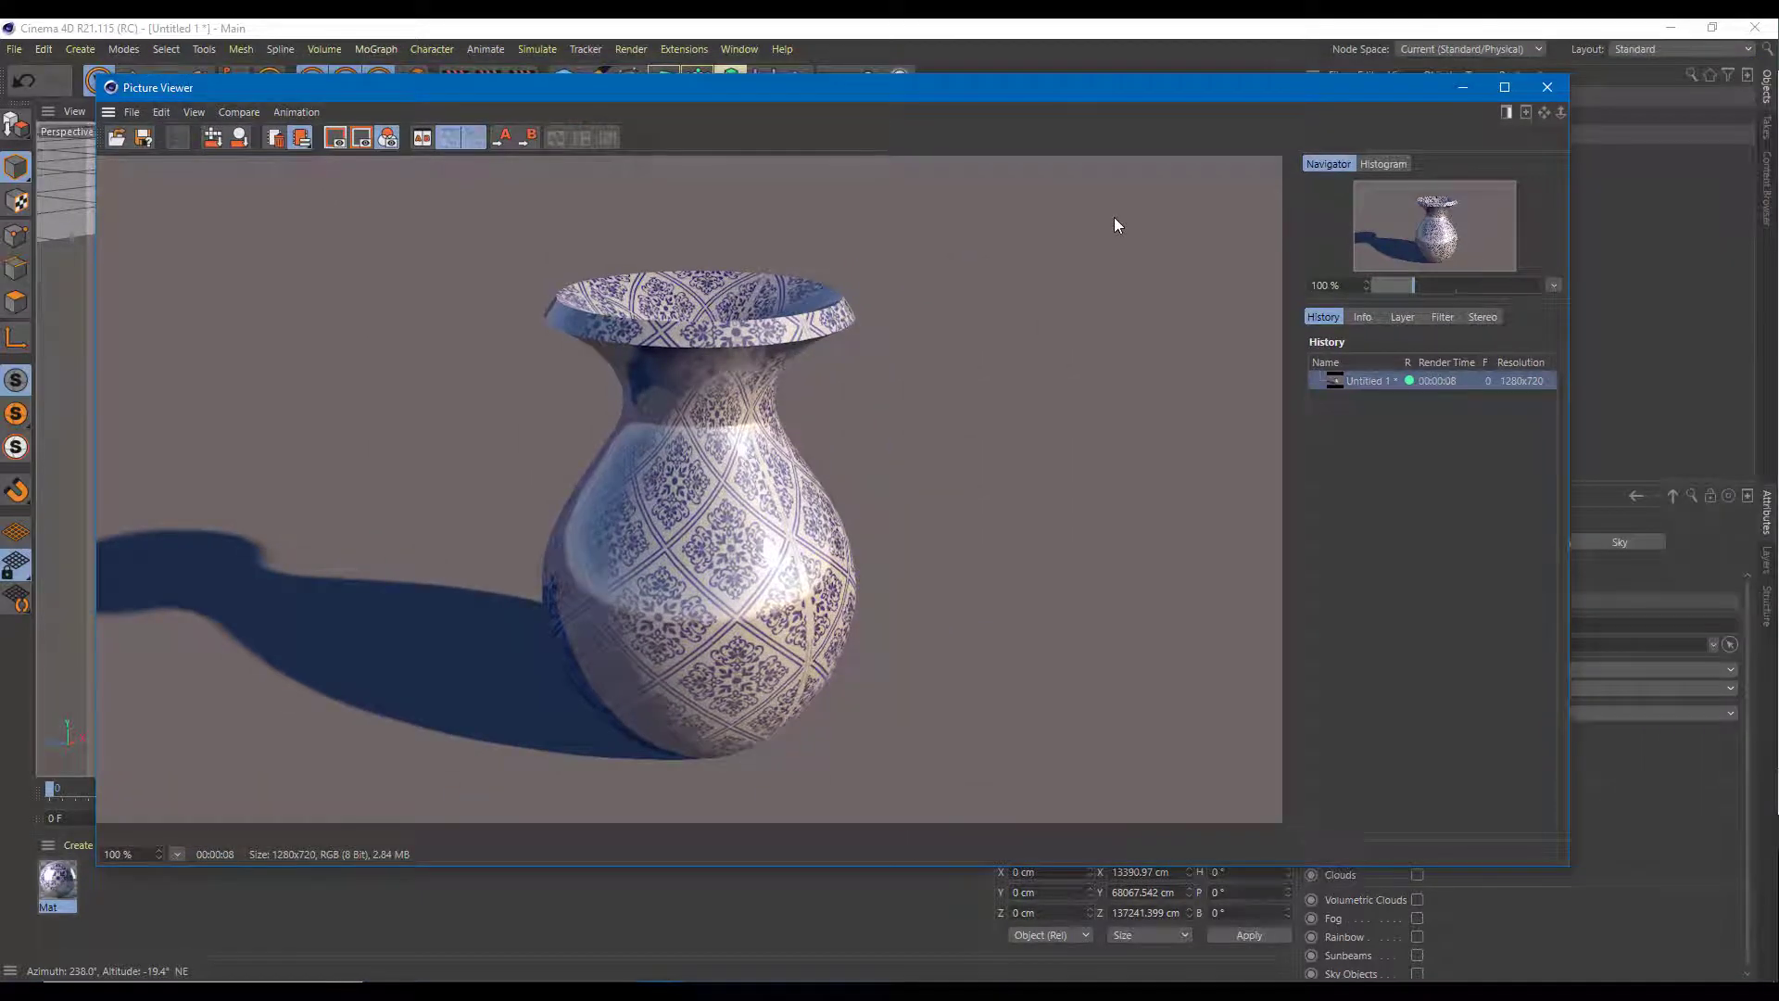